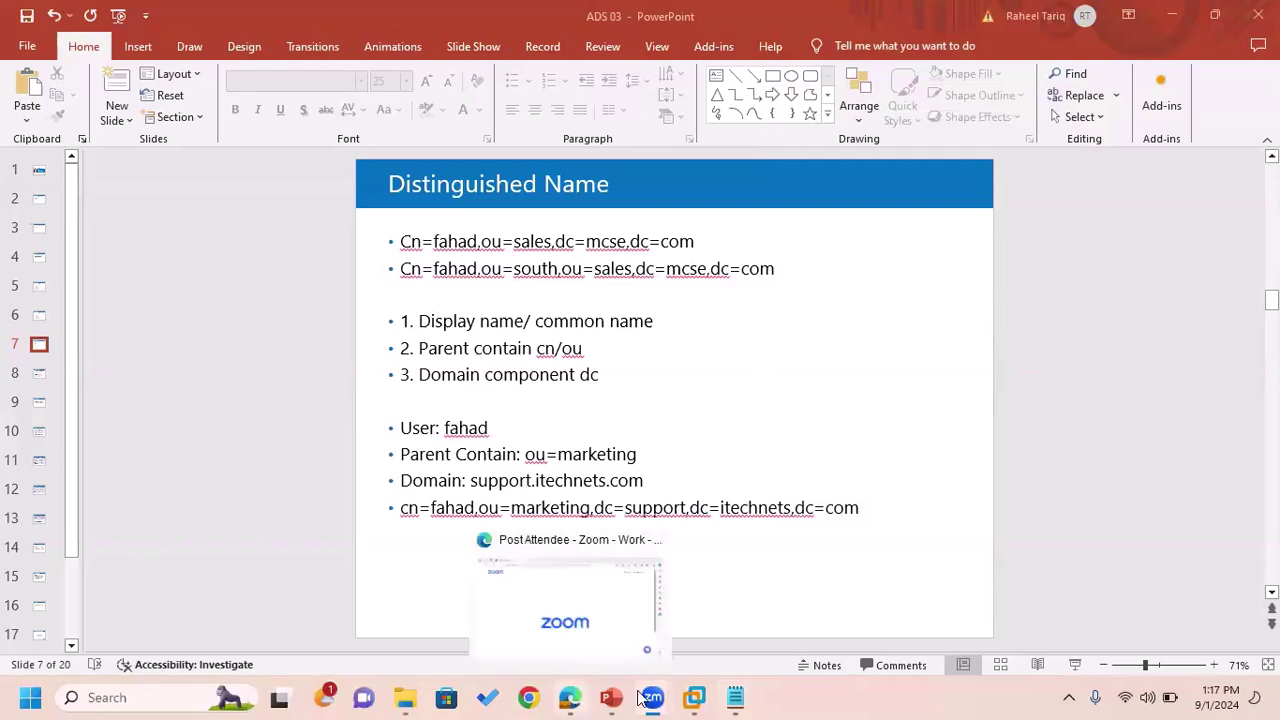
Step: Switch to the Windows Server virtual machine, put Server Manager away and show the Local Disk (C:) folder in a maximized window
left_click(694, 697)
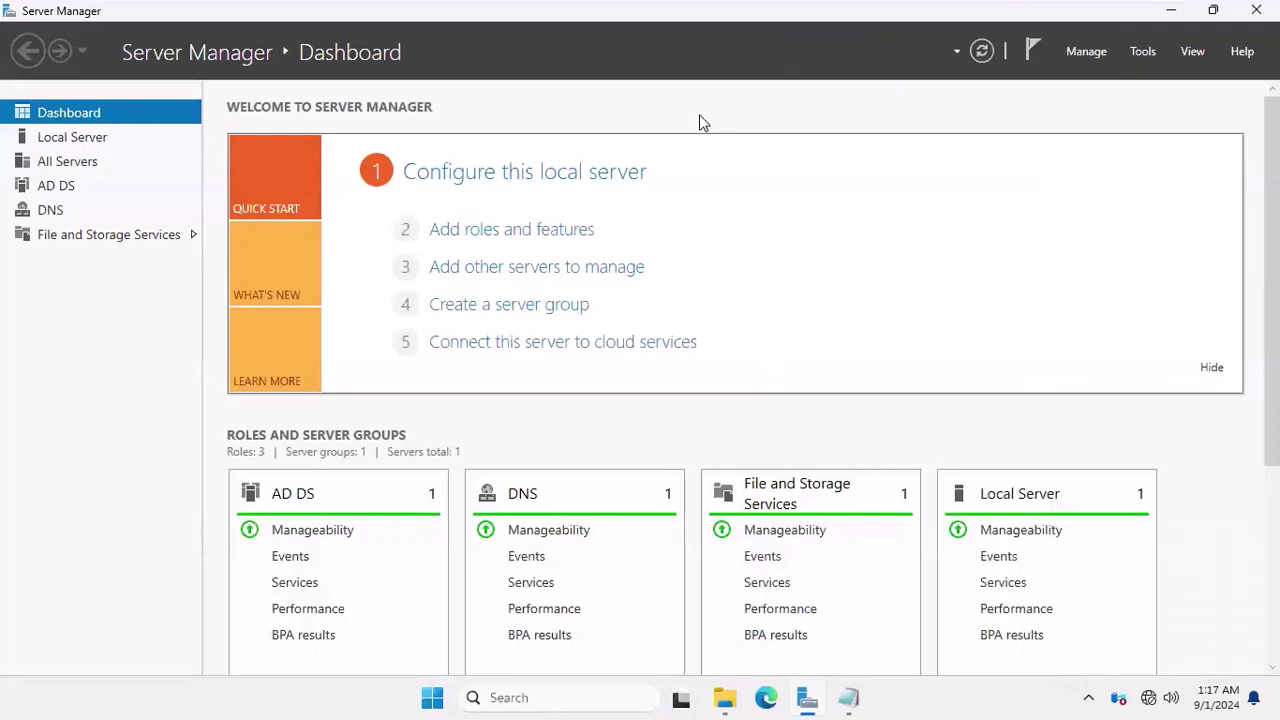
left_click(1169, 11)
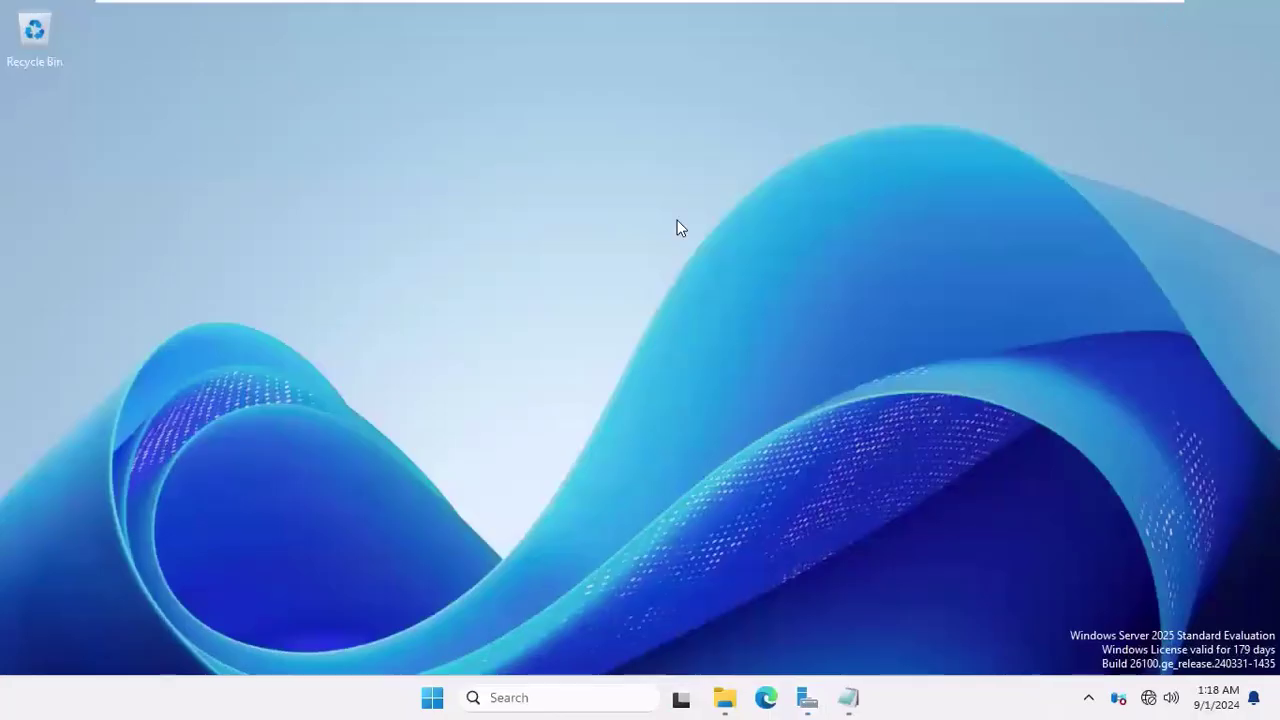
left_click(725, 697)
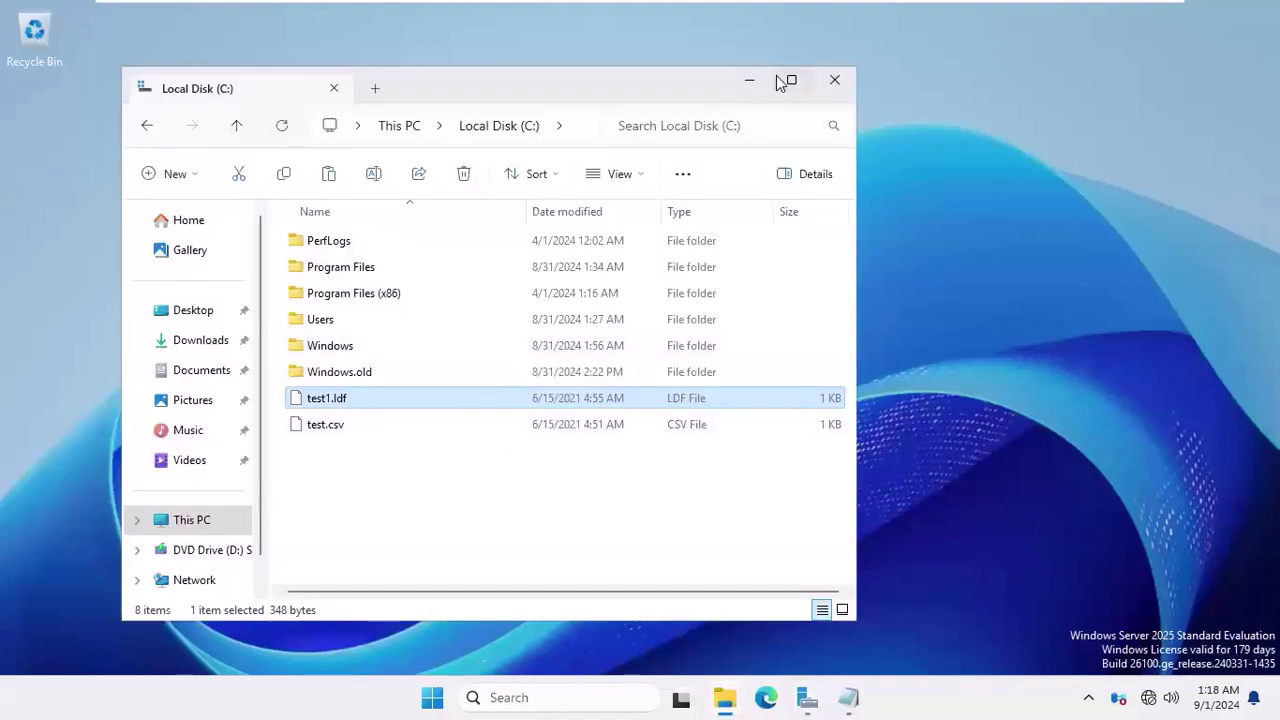
left_click(780, 78)
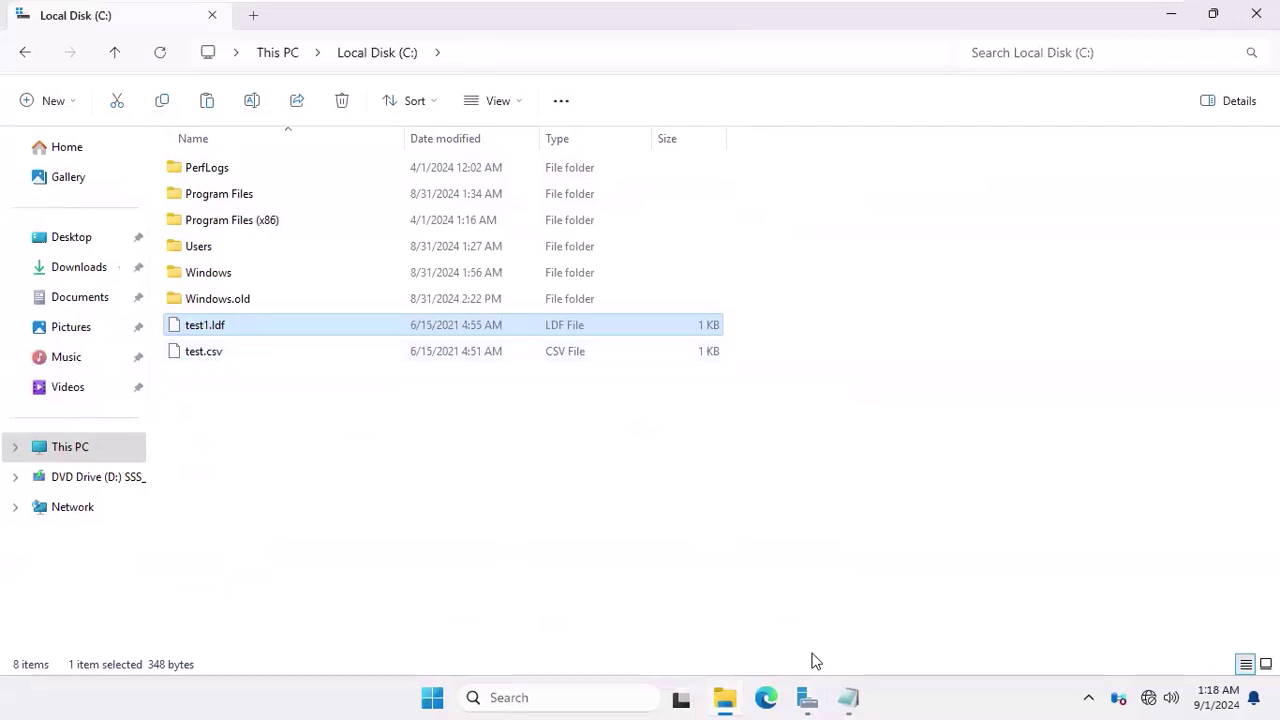
Step: Bring up test.csv in Notepad, maximize its window and enlarge the text to 170%
mouse_move(857, 697)
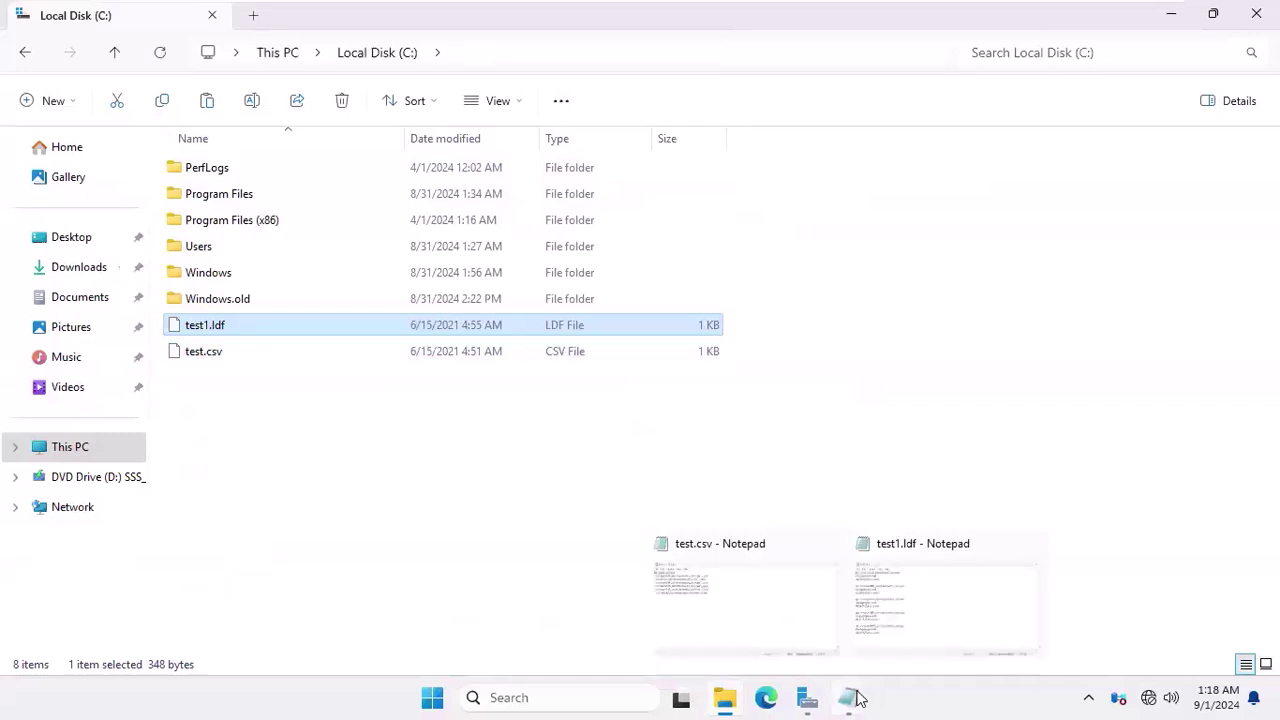
left_click(742, 632)
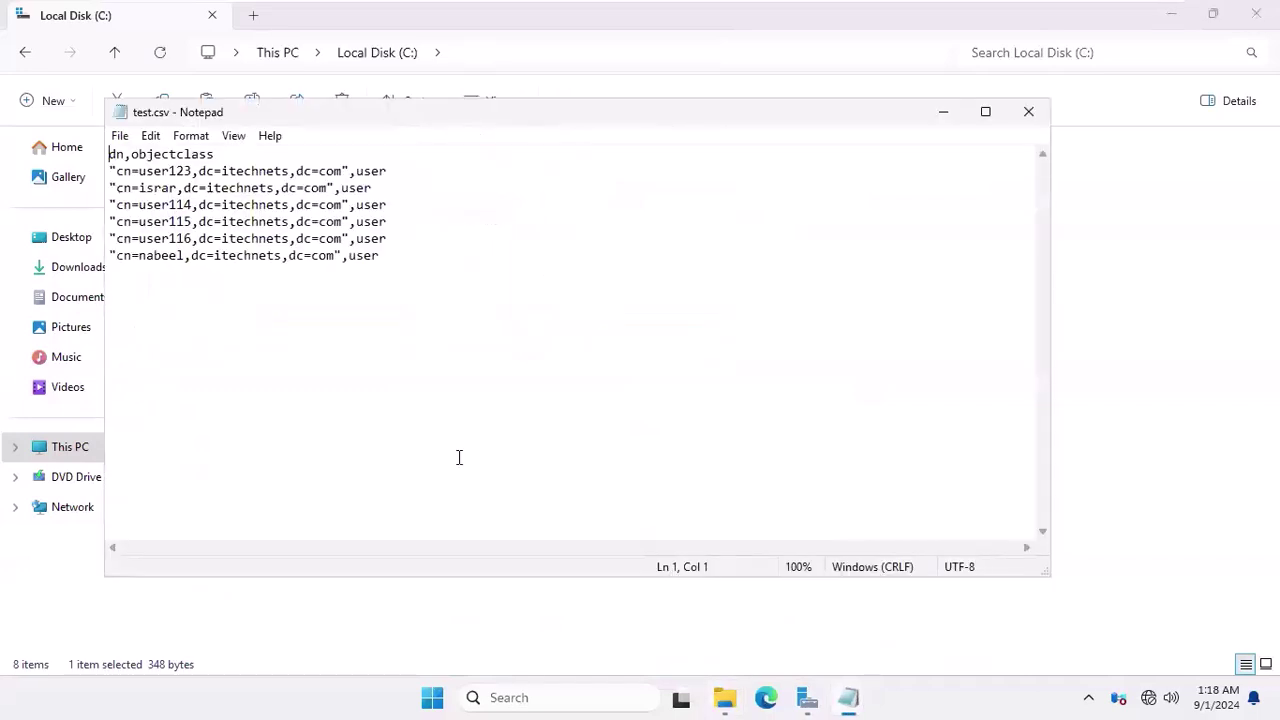
left_click(978, 116)
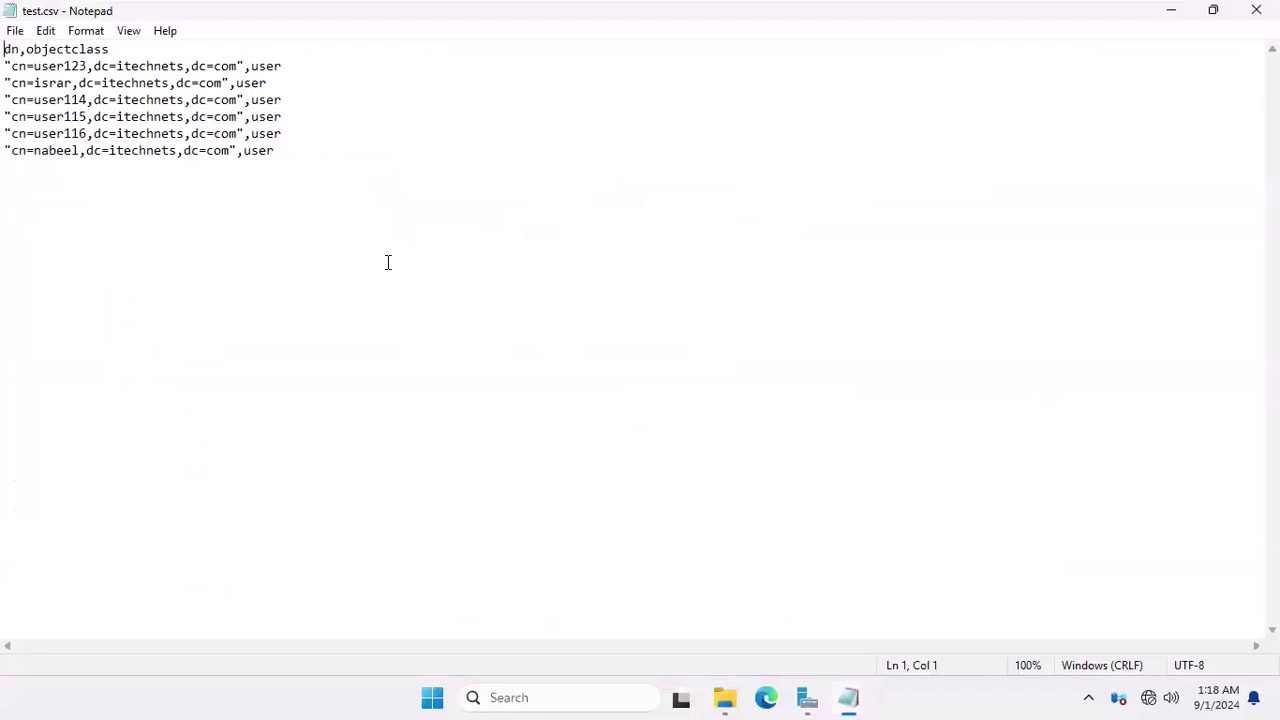
scroll(388, 262, "up", 7)
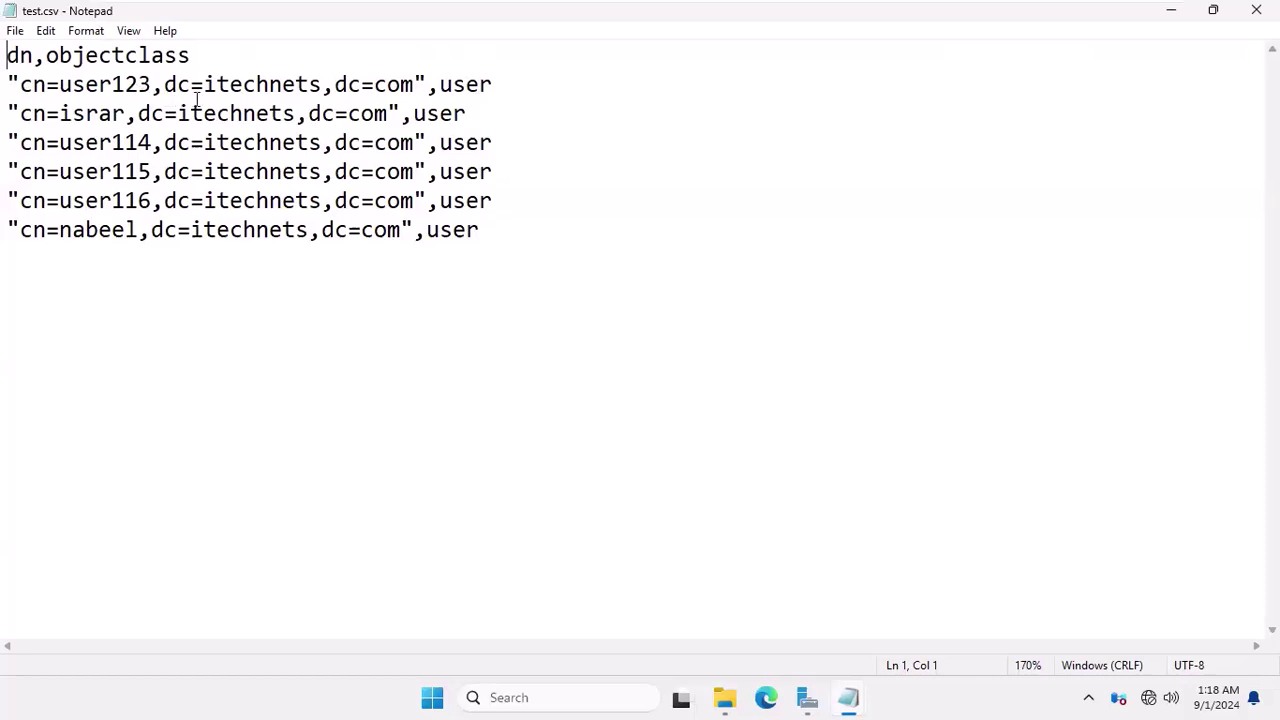
Step: Change the final domain component of the user123 entry in test.csv to dc=local
left_click(414, 88)
key("BackSpace")
key("BackSpace")
key("BackSpace")
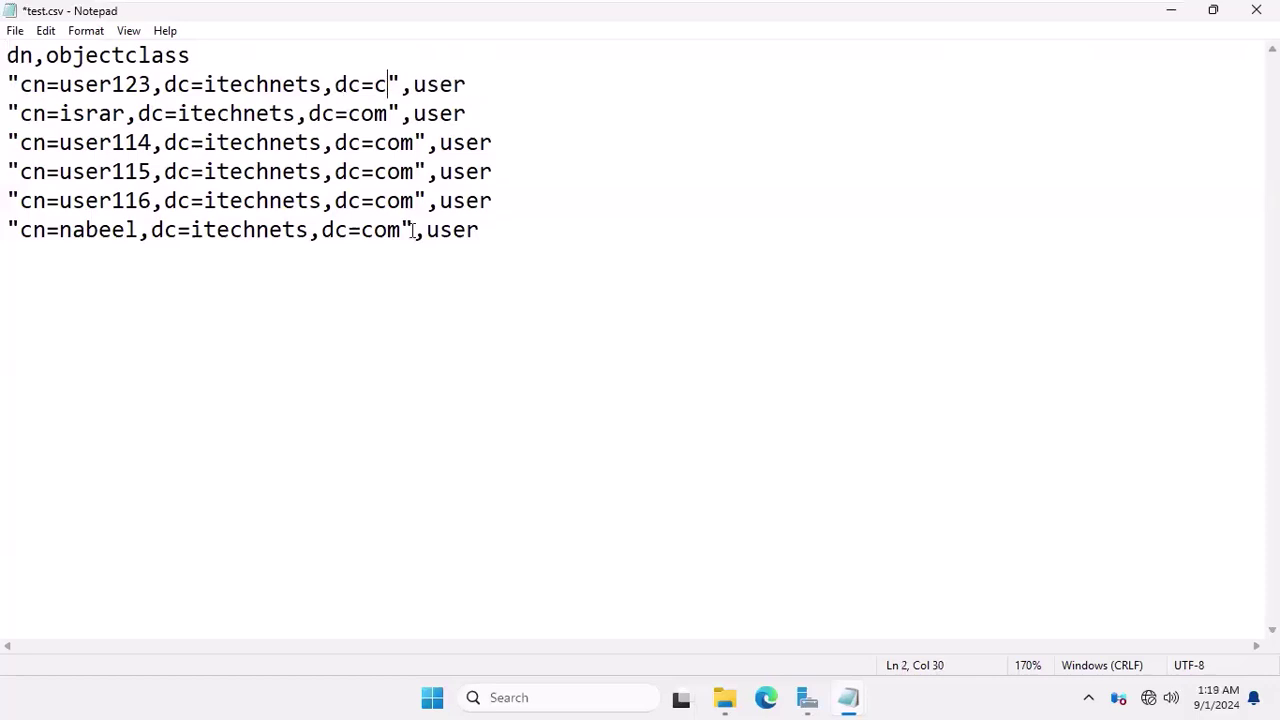
type("local")
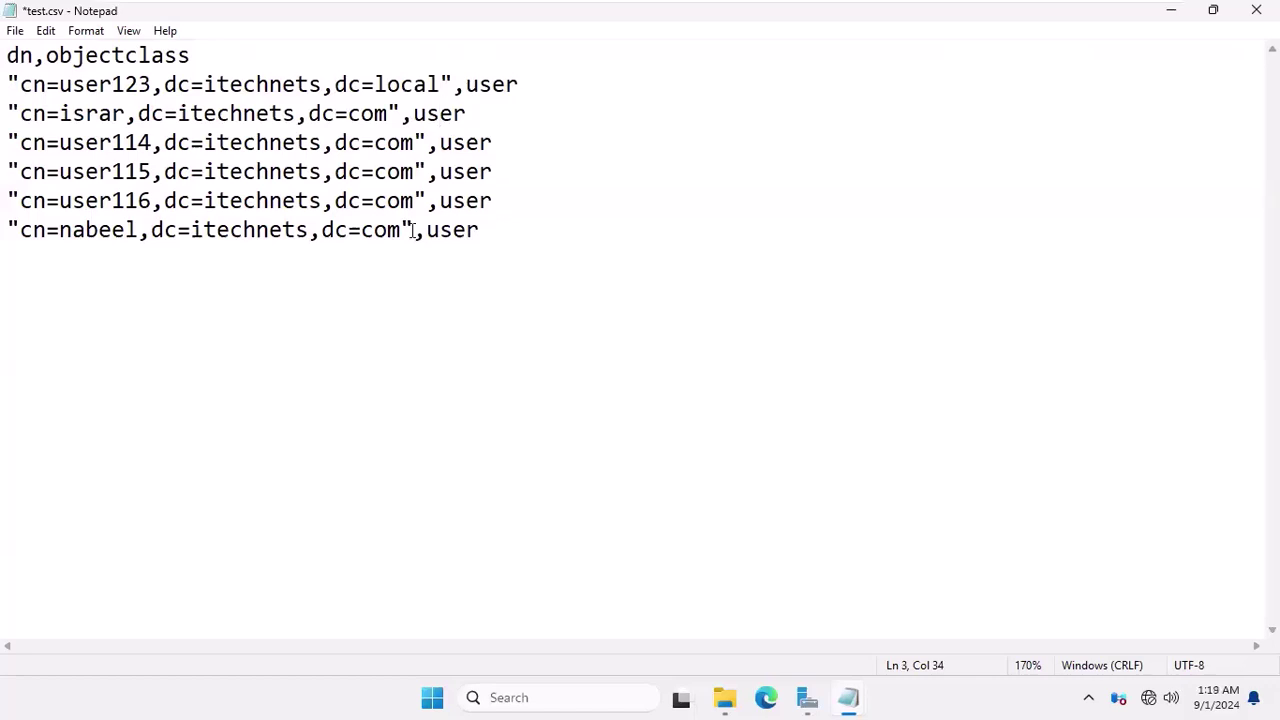
Step: Change the final domain component of the second user entry, directly below user123, to dc=local
key("Down")
key("Left")
key("Left")
key("Left")
key("Left")
key("BackSpace")
key("BackSpace")
key("BackSpace")
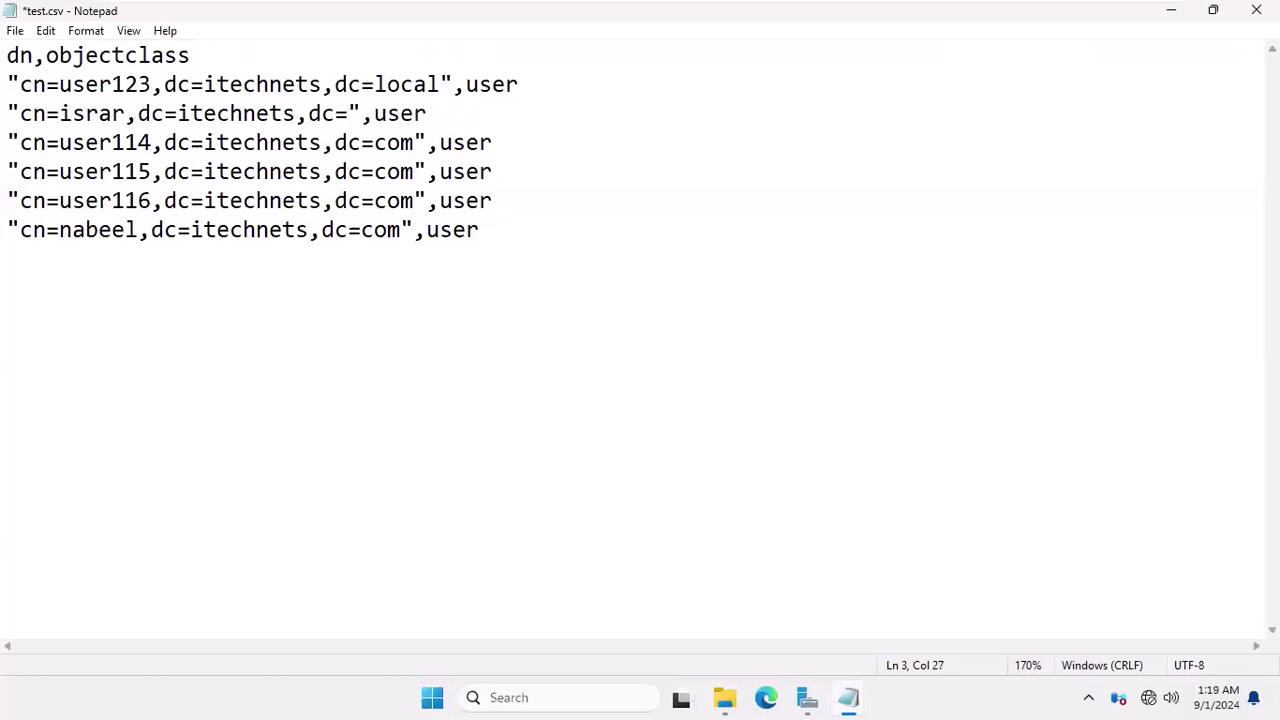
type("local")
Step: Replace the last dc value in the user114 entry with local
key("Down")
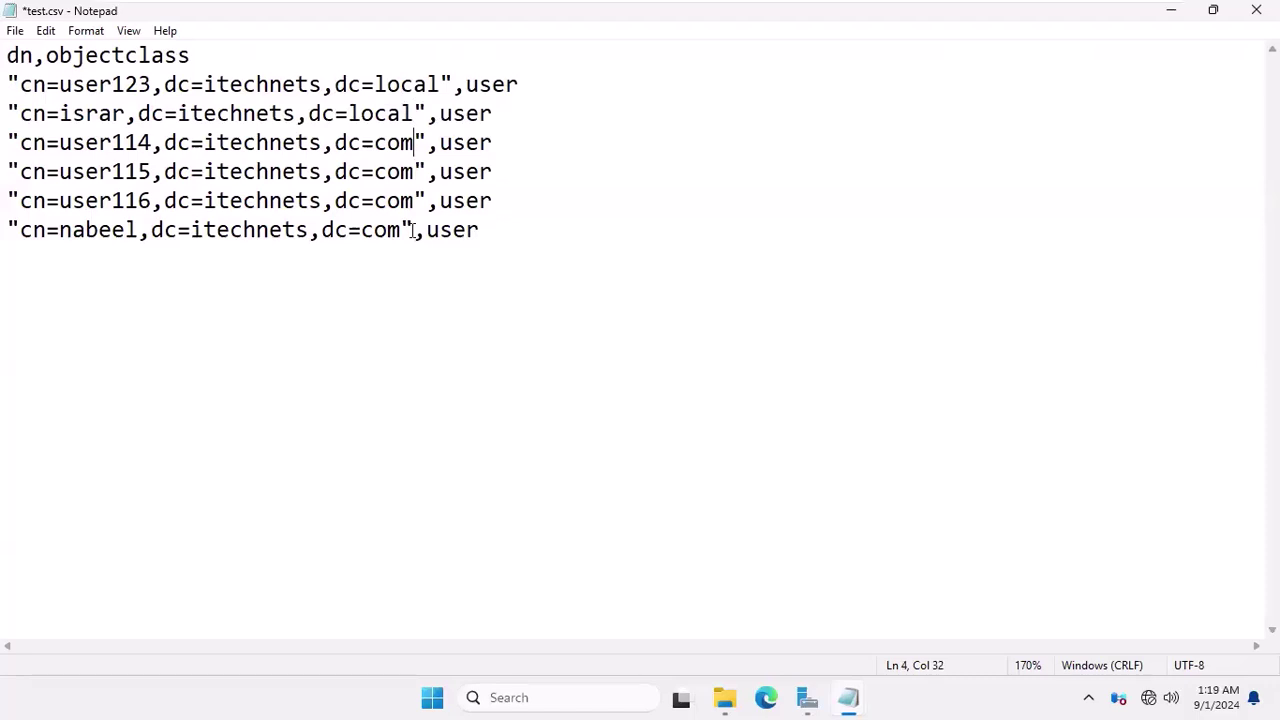
key("BackSpace")
key("BackSpace")
key("BackSpace")
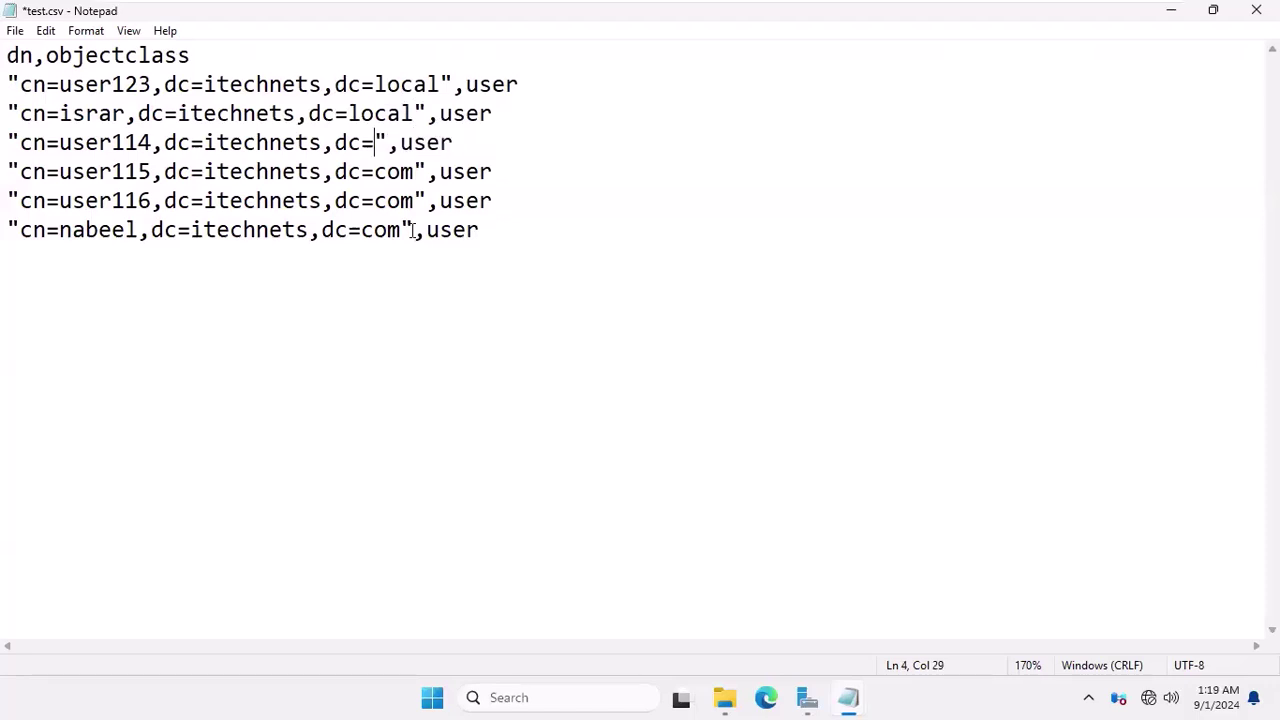
type("local")
Step: Replace the last dc value in the user115 entry with local
key("Down")
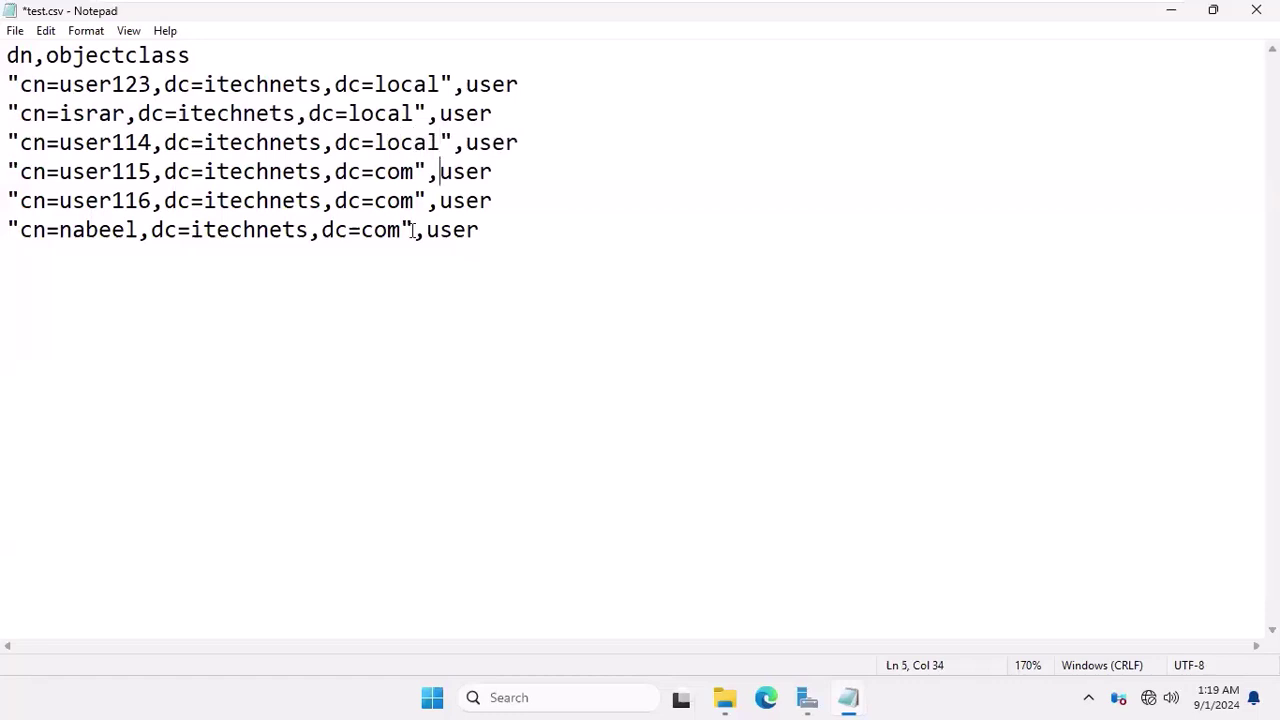
key("Left")
key("Left")
key("BackSpace")
key("BackSpace")
key("BackSpace")
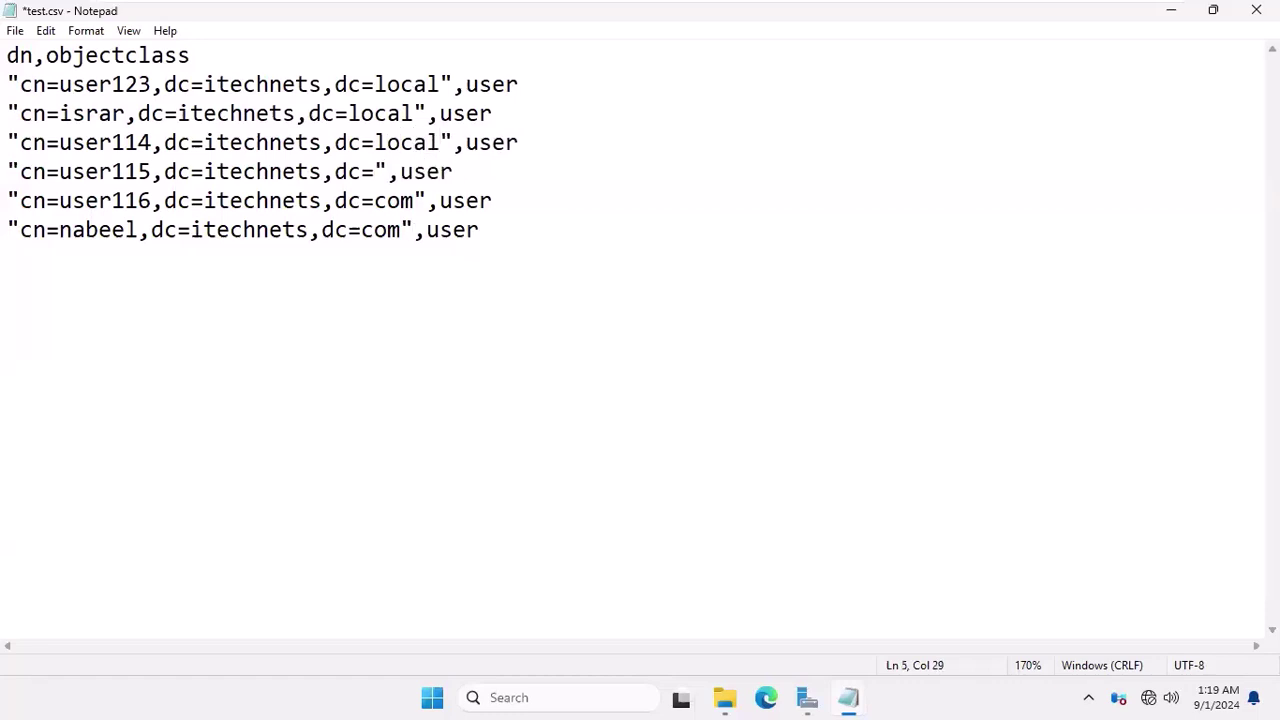
type("local")
Step: Replace the last dc value in the user116 entry with local
key("Down")
key("Left")
key("Left")
key("BackSpace")
key("BackSpace")
key("BackSpace")
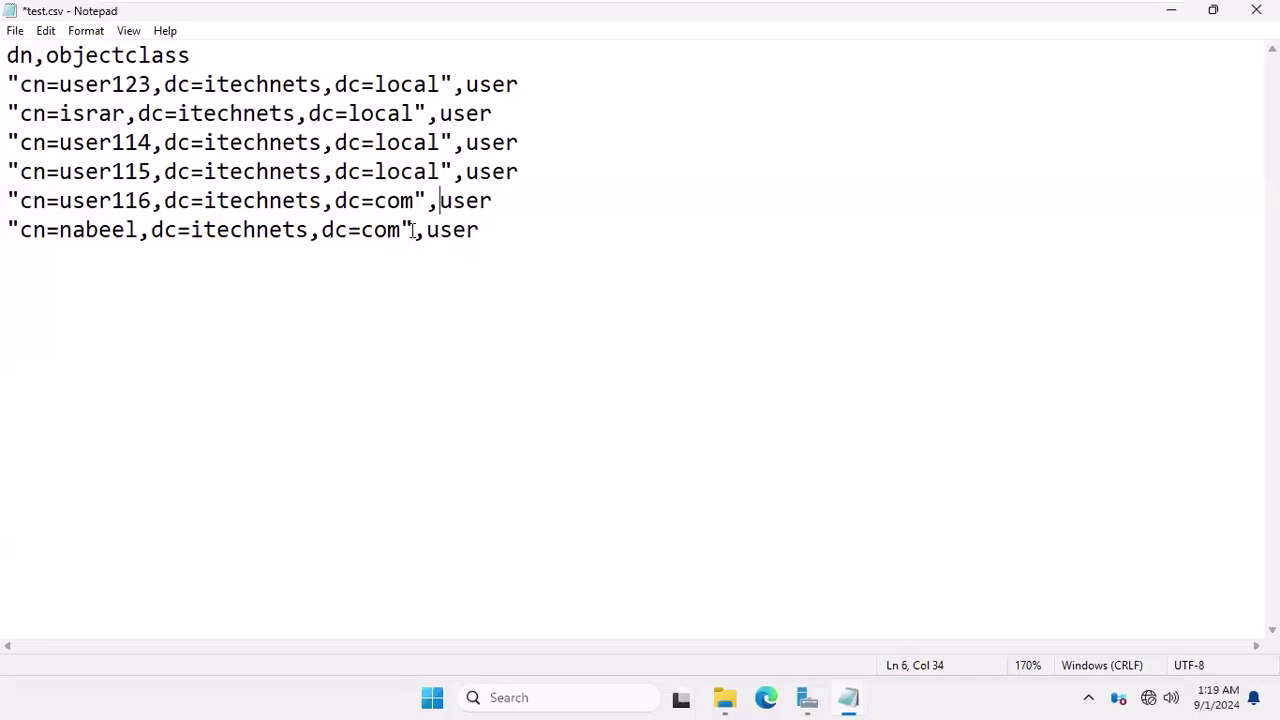
type("local")
Step: Change the final domain component of the last user entry to dc=local and save test.csv
key("Down")
key("Left")
key("Left")
key("Left")
key("BackSpace")
key("BackSpace")
key("BackSpace")
type("local")
key("ctrl+s")
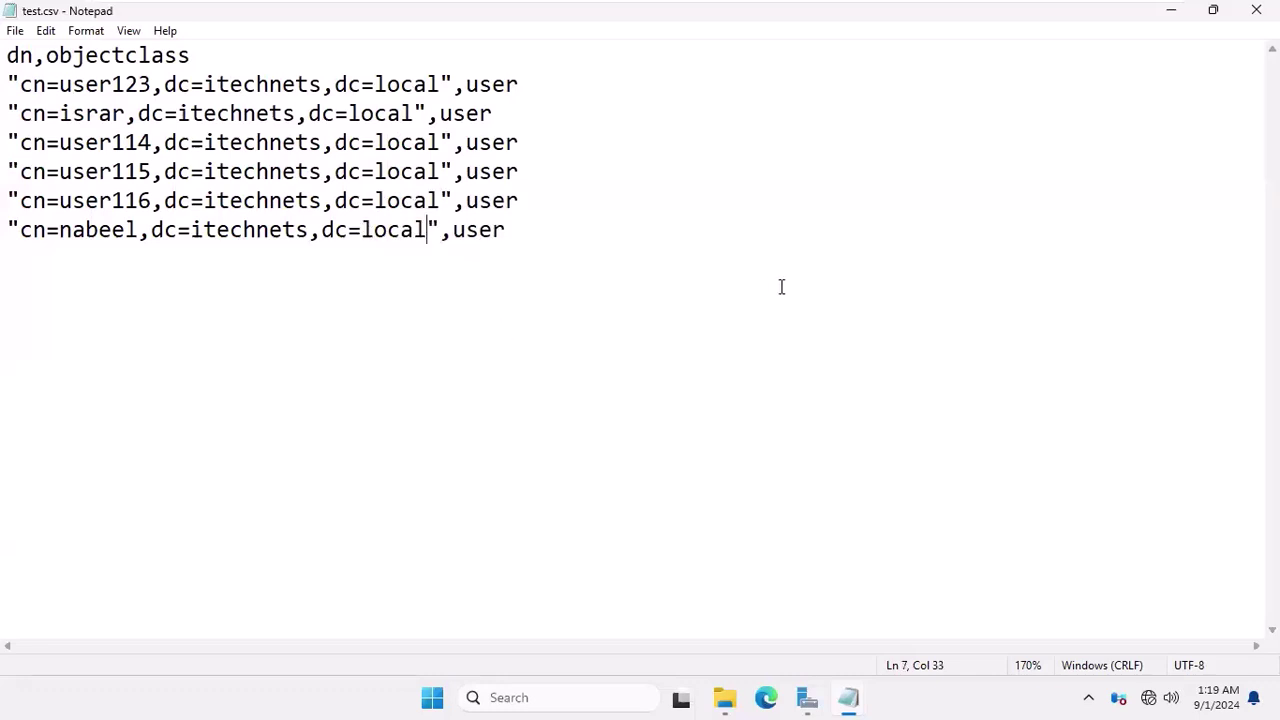
Step: Search the server for cmd to find the Command Prompt
left_click(432, 698)
type("cm")
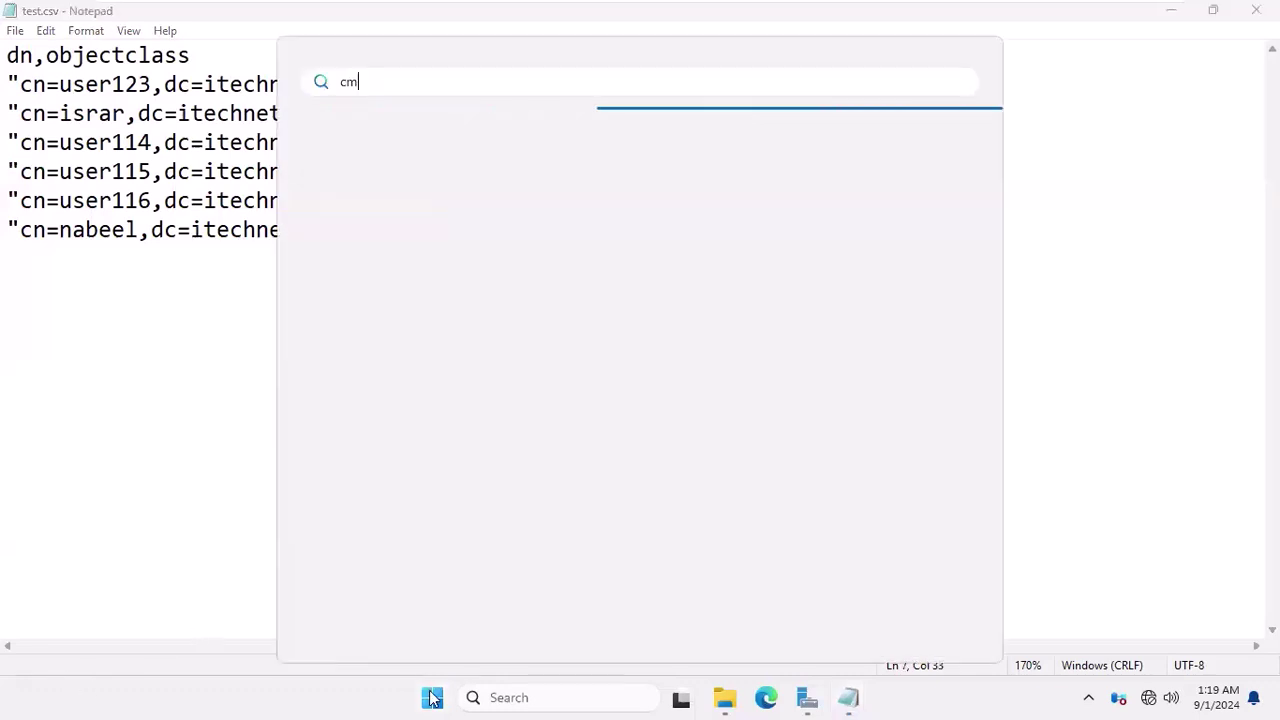
type("d")
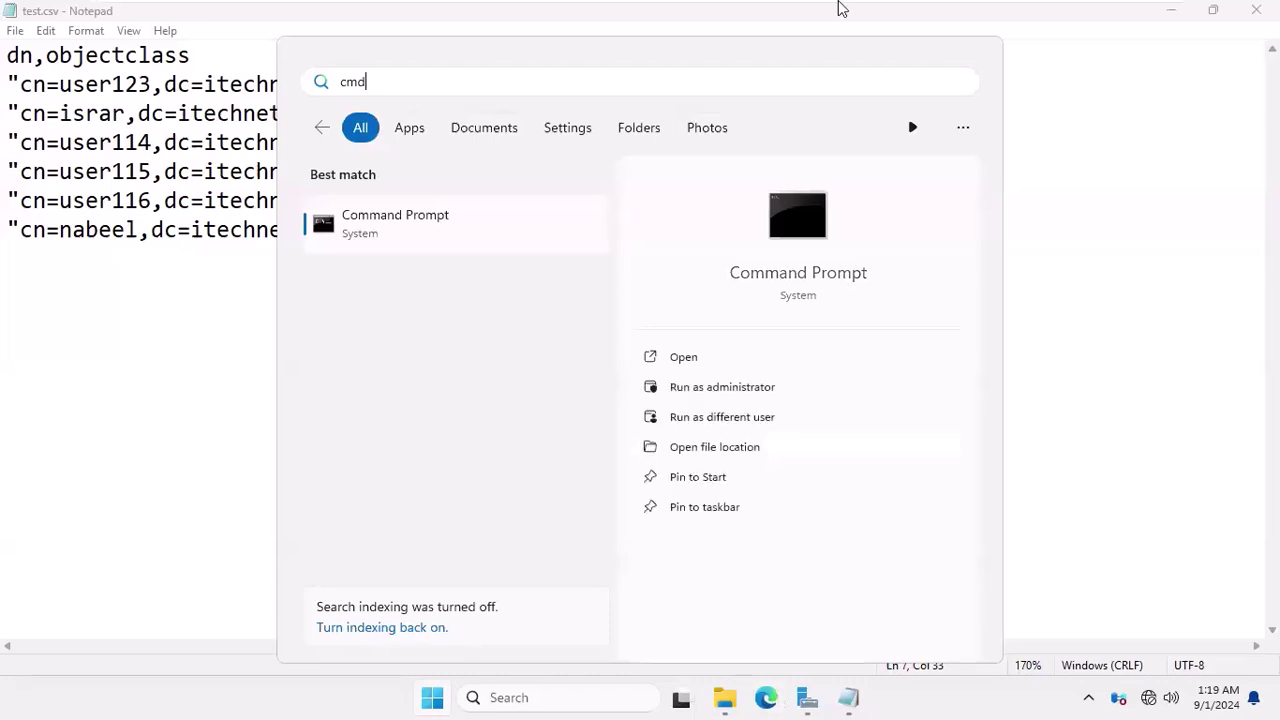
Step: Switch to the PowerPoint presentation and go back to the "What Is Csvde?" slide to review the import syntax
mouse_move(840, 8)
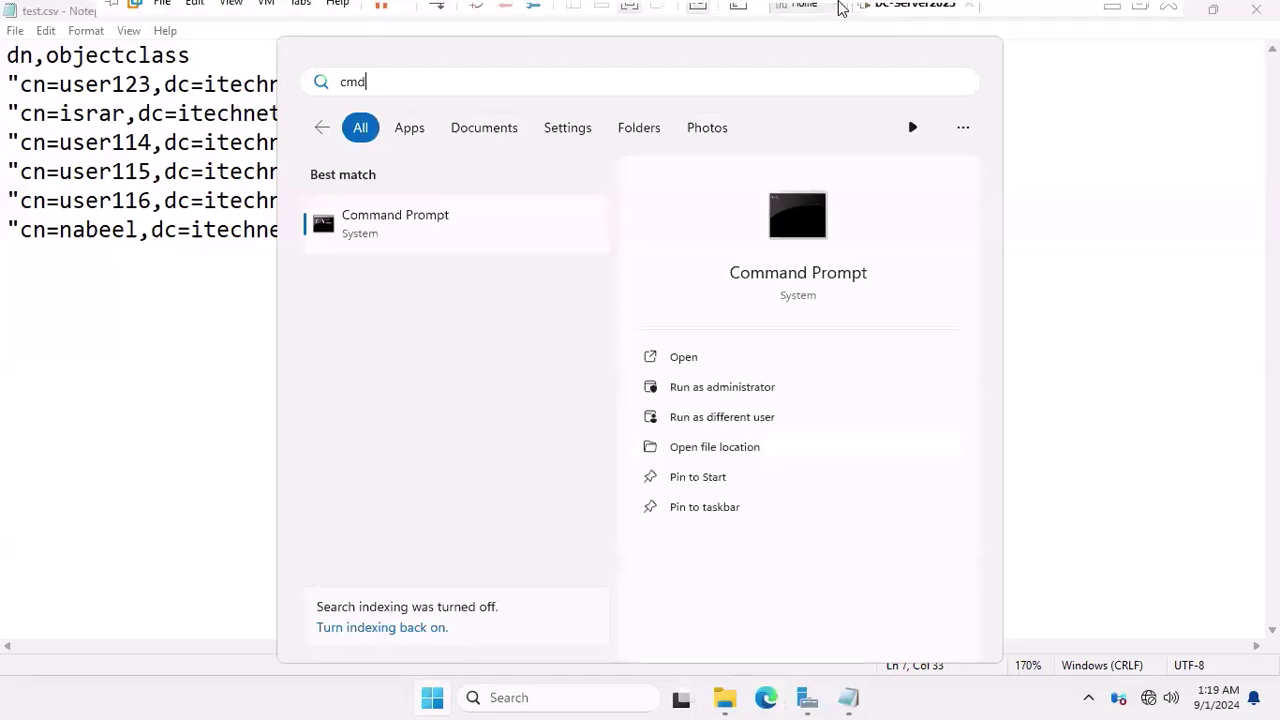
left_click(1114, 11)
scroll(248, 470, "up", 1)
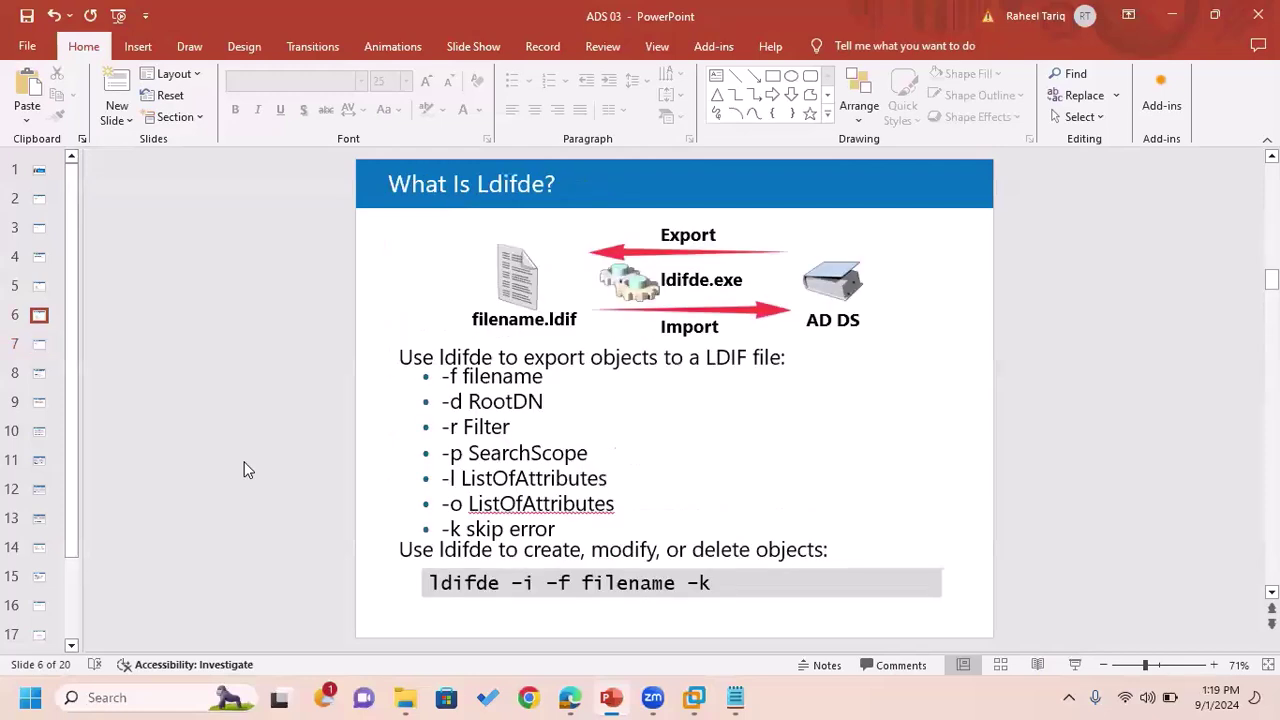
scroll(248, 470, "up", 1)
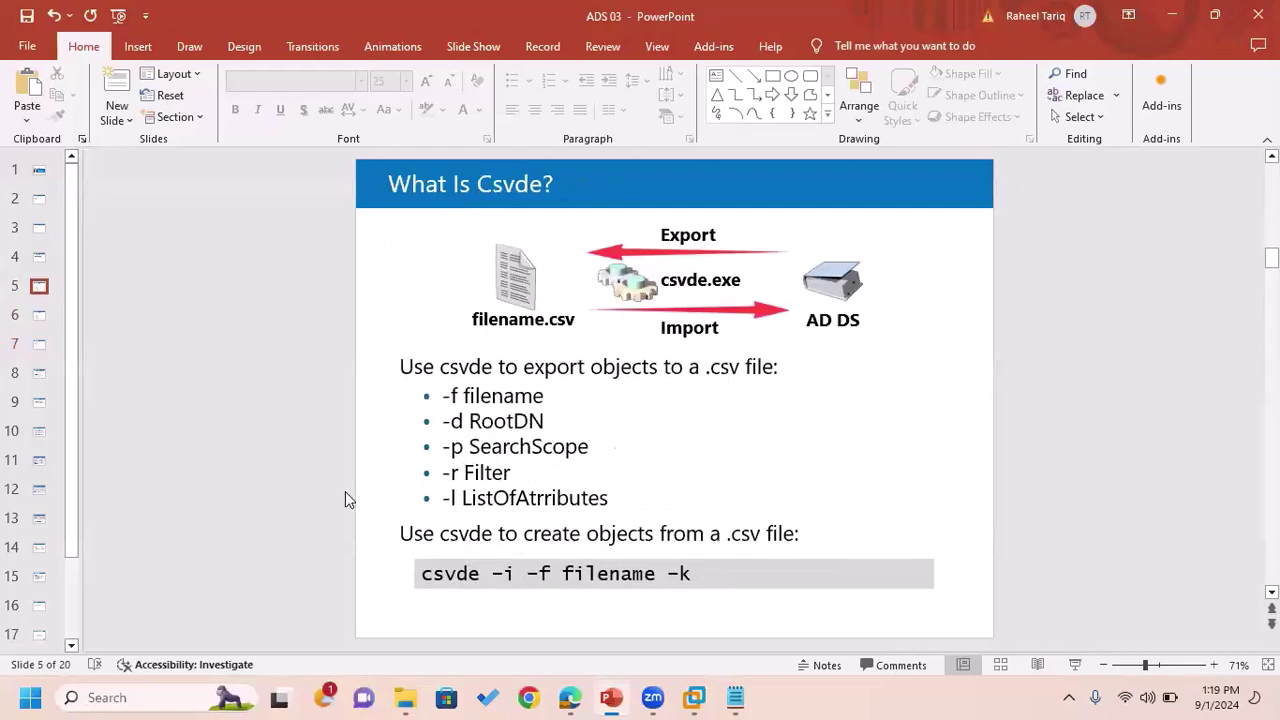
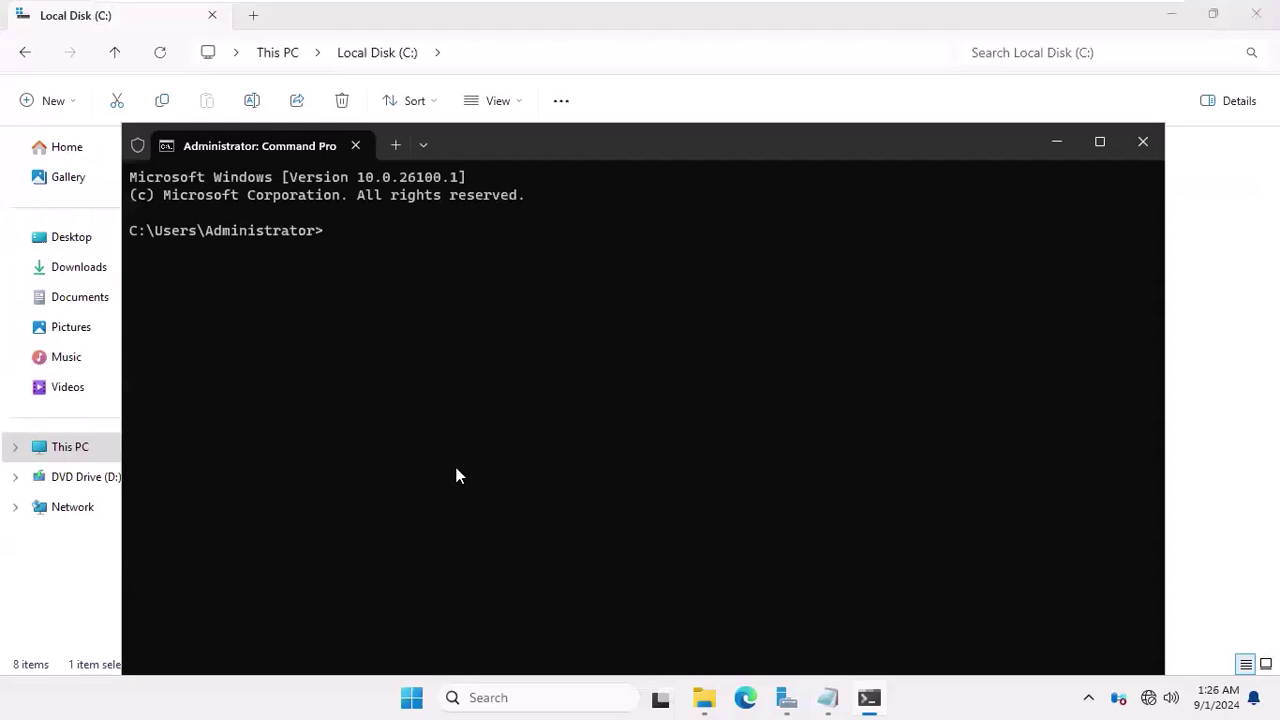
Step: From the root of C:, run csvde -i -f test.csv -k to import the users into Active Directory
type("cd/")
key("Return")
type("csvde -i -f test.csv -k")
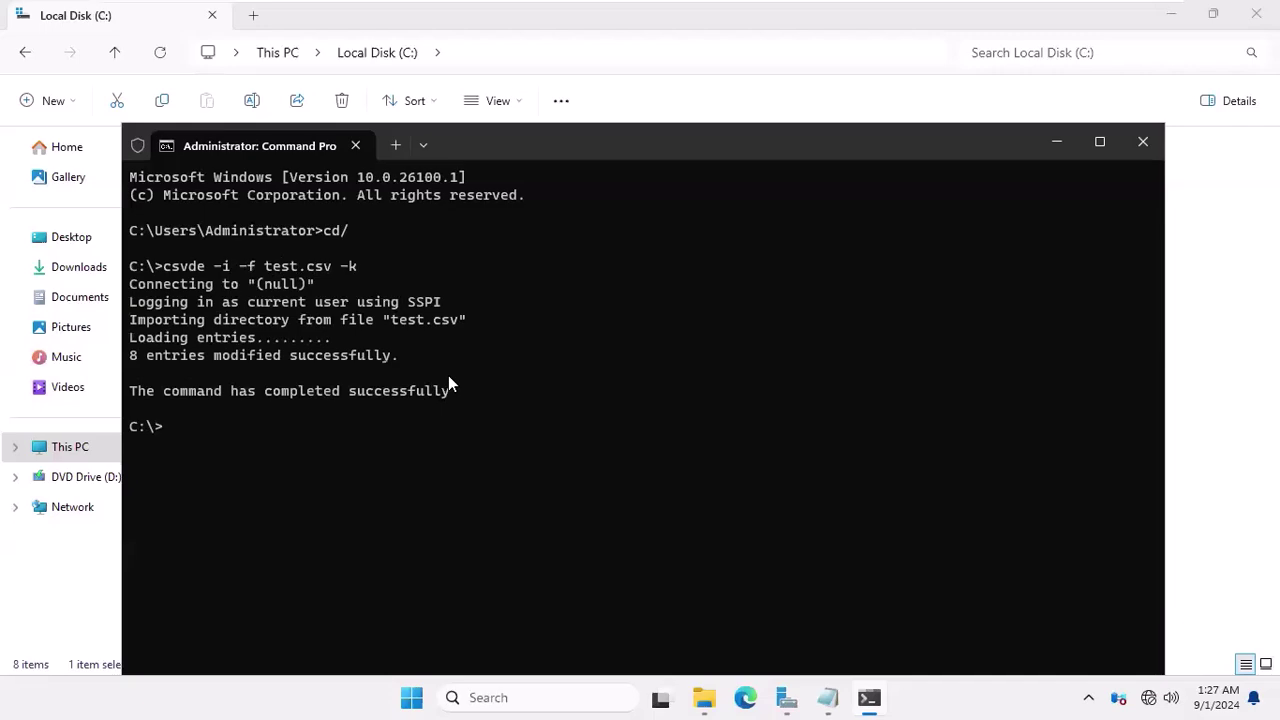
Step: Put the Command Prompt away and check the itechnets.local domain in Active Directory Users and Computers for the imported users
left_click(1057, 143)
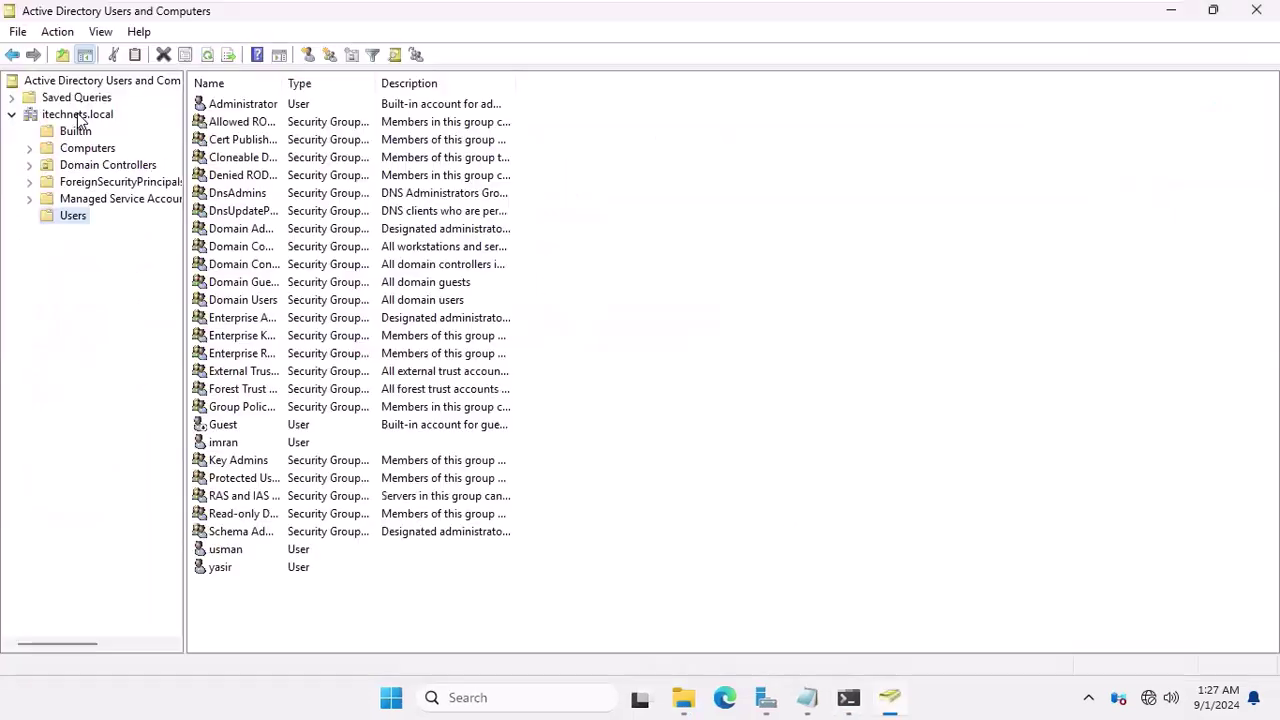
left_click(78, 115)
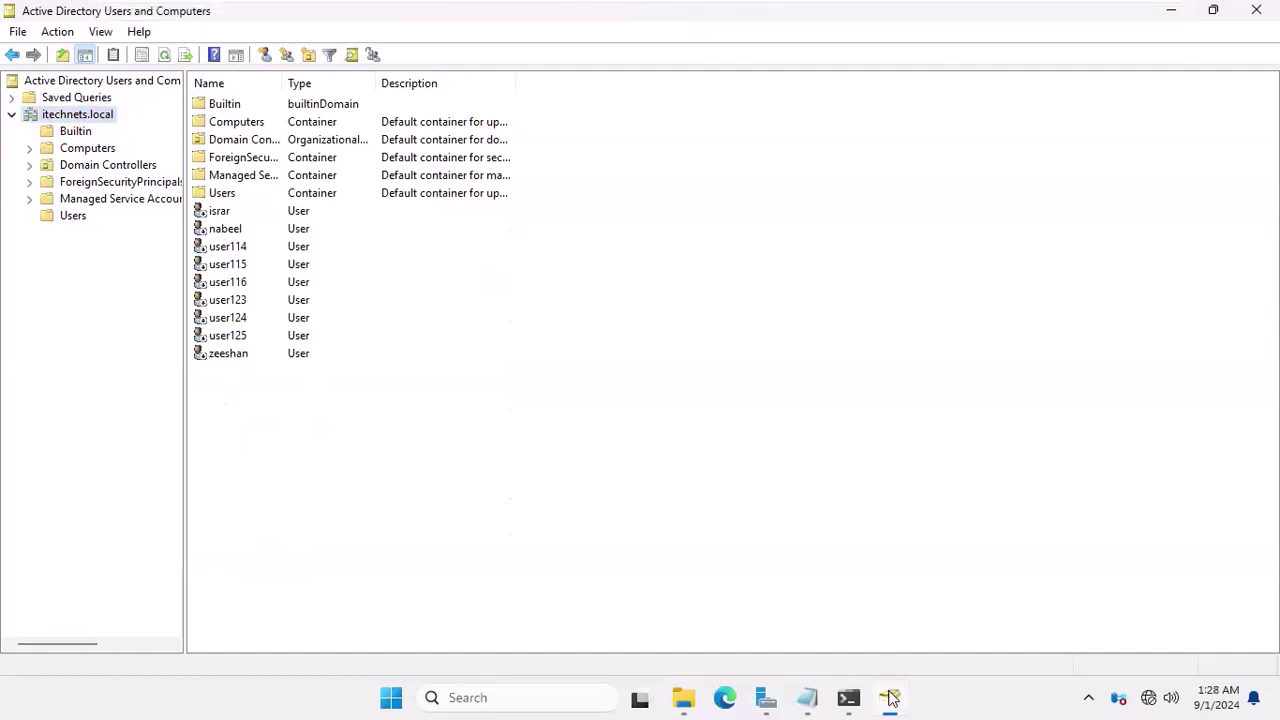
Step: Open test1.ldf from the C: drive in Notepad just this once, in a maximized window with the text enlarged to 170%
mouse_move(768, 698)
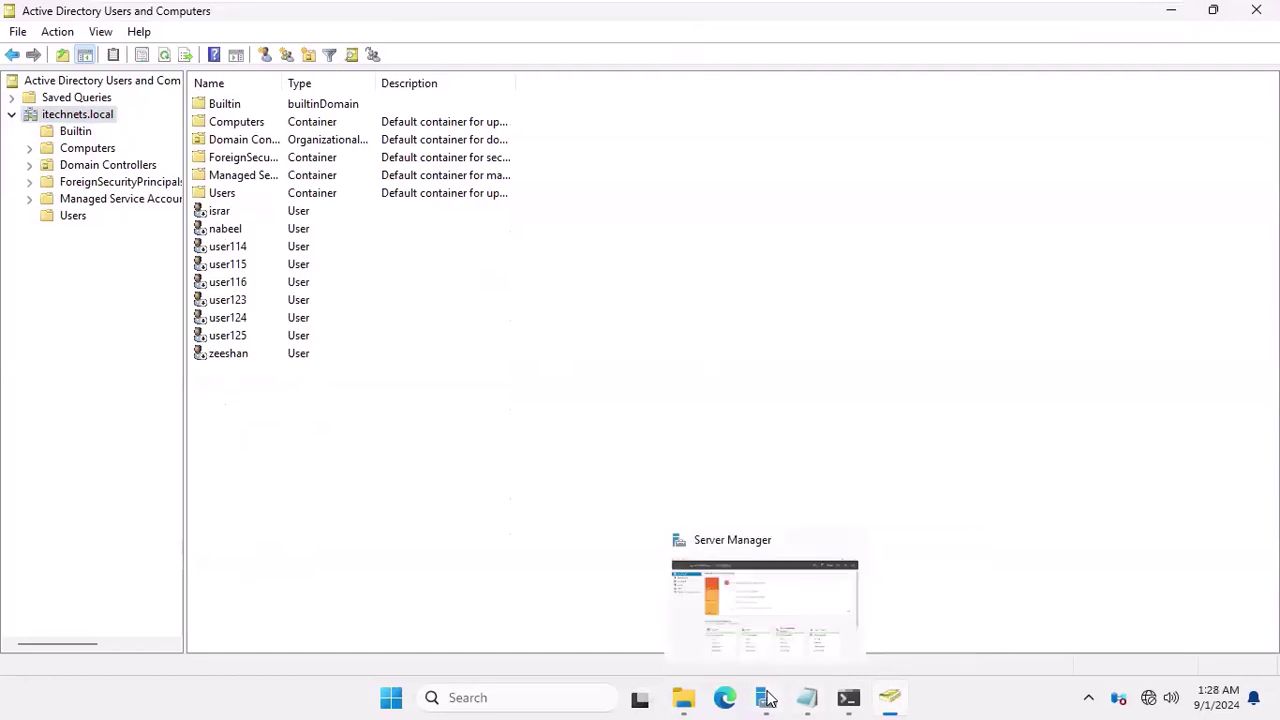
left_click(684, 698)
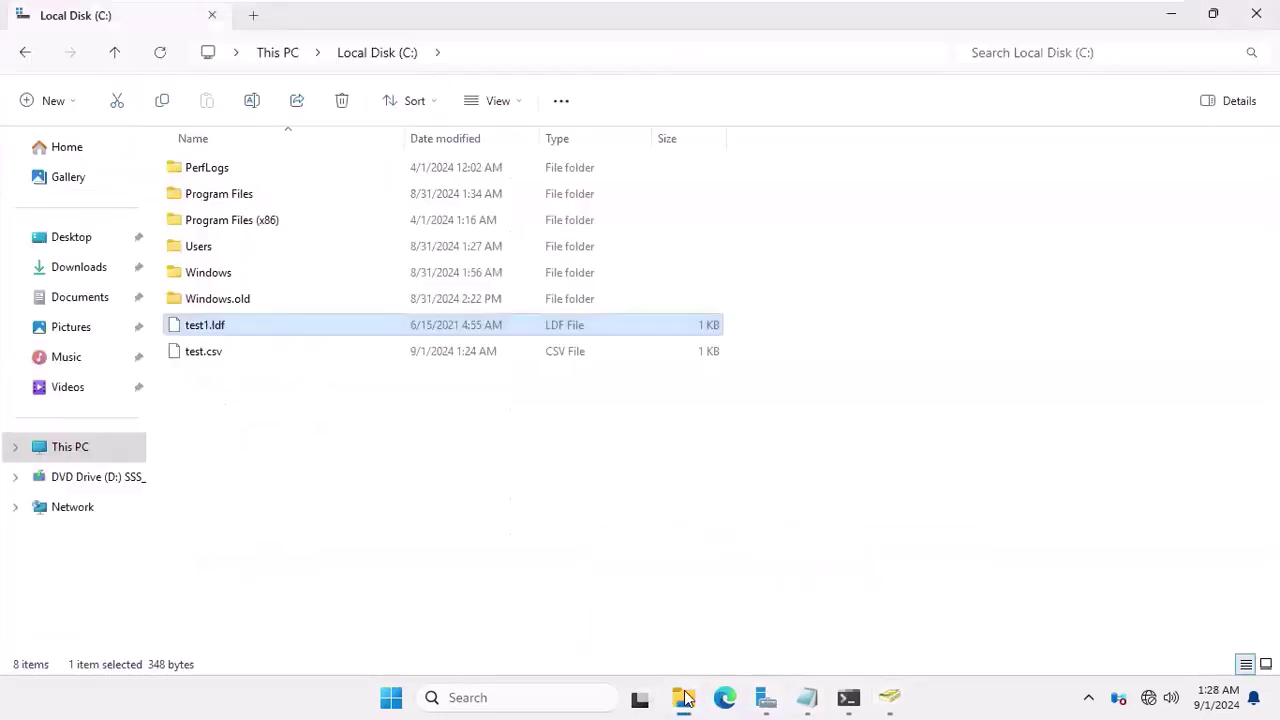
double_click(225, 326)
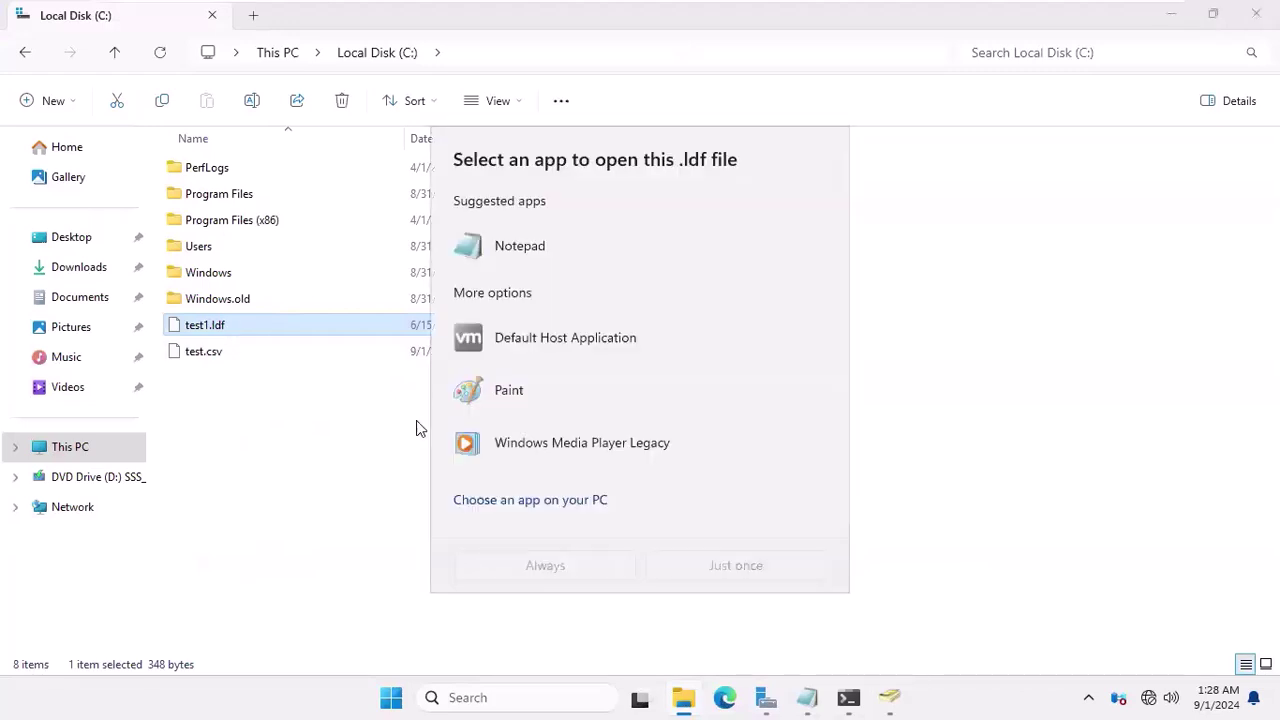
left_click(580, 240)
left_click(709, 577)
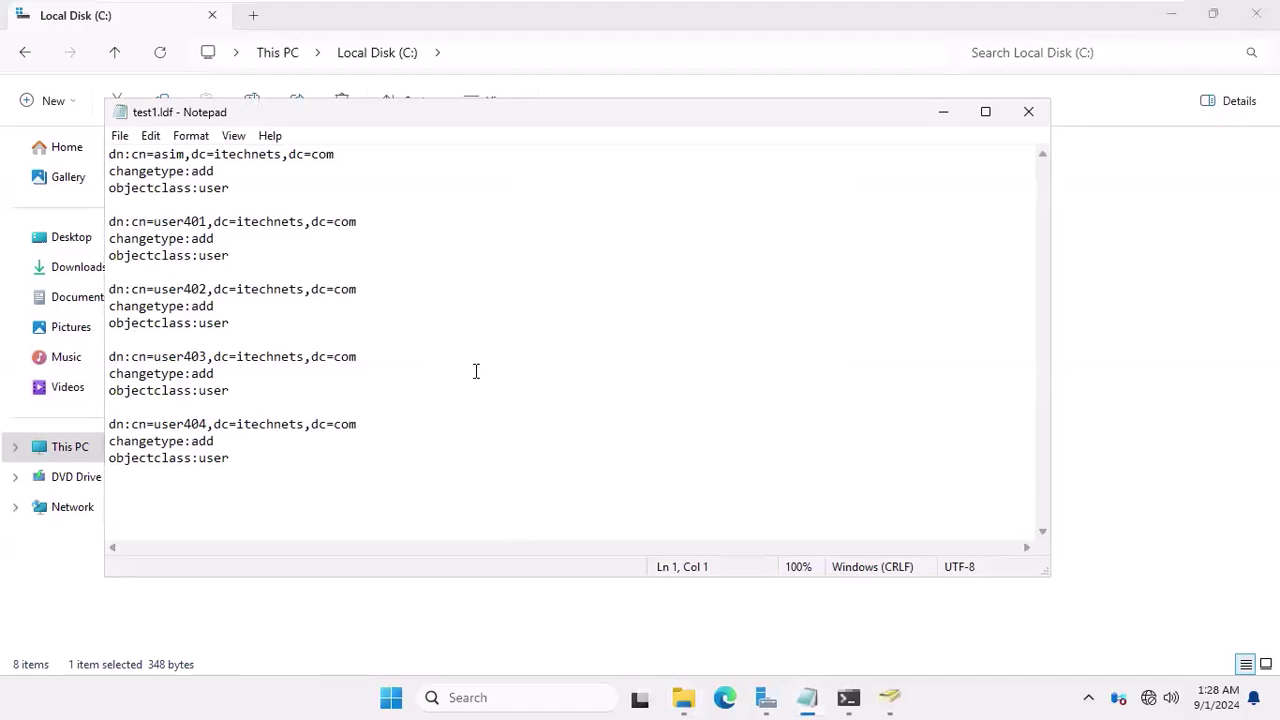
scroll(476, 371, "up", 5, "ctrl")
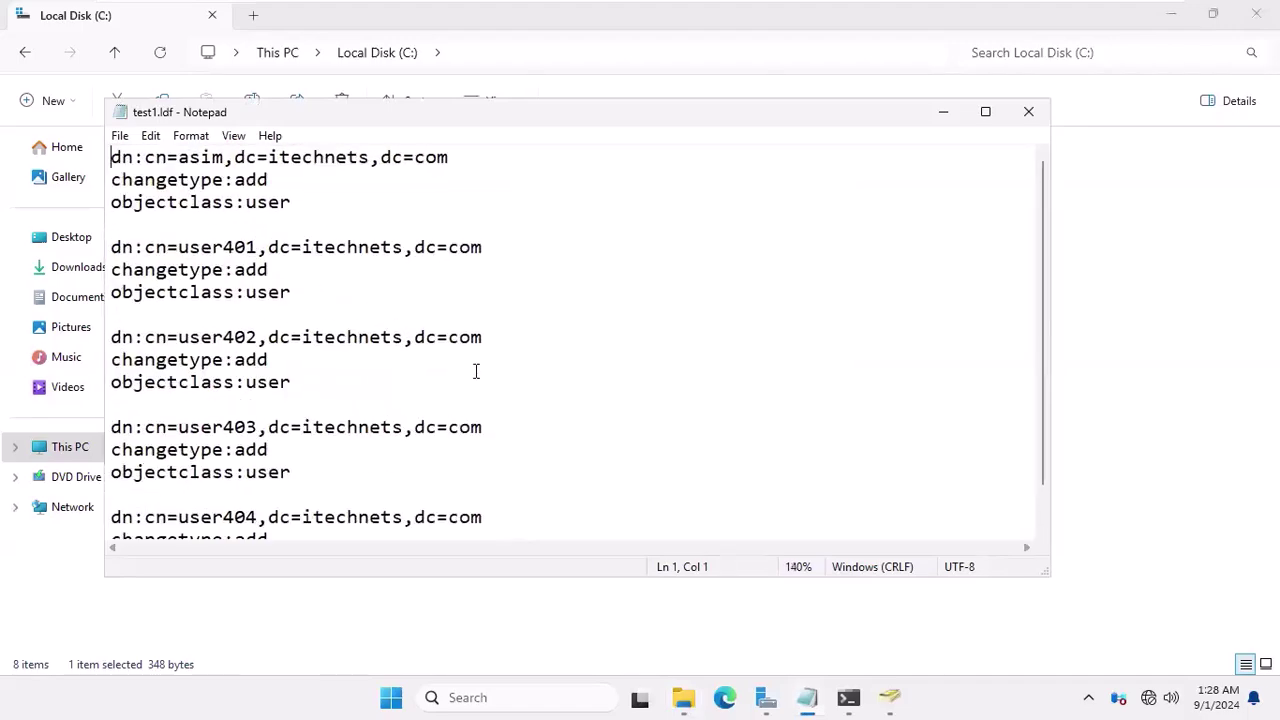
left_click(986, 113)
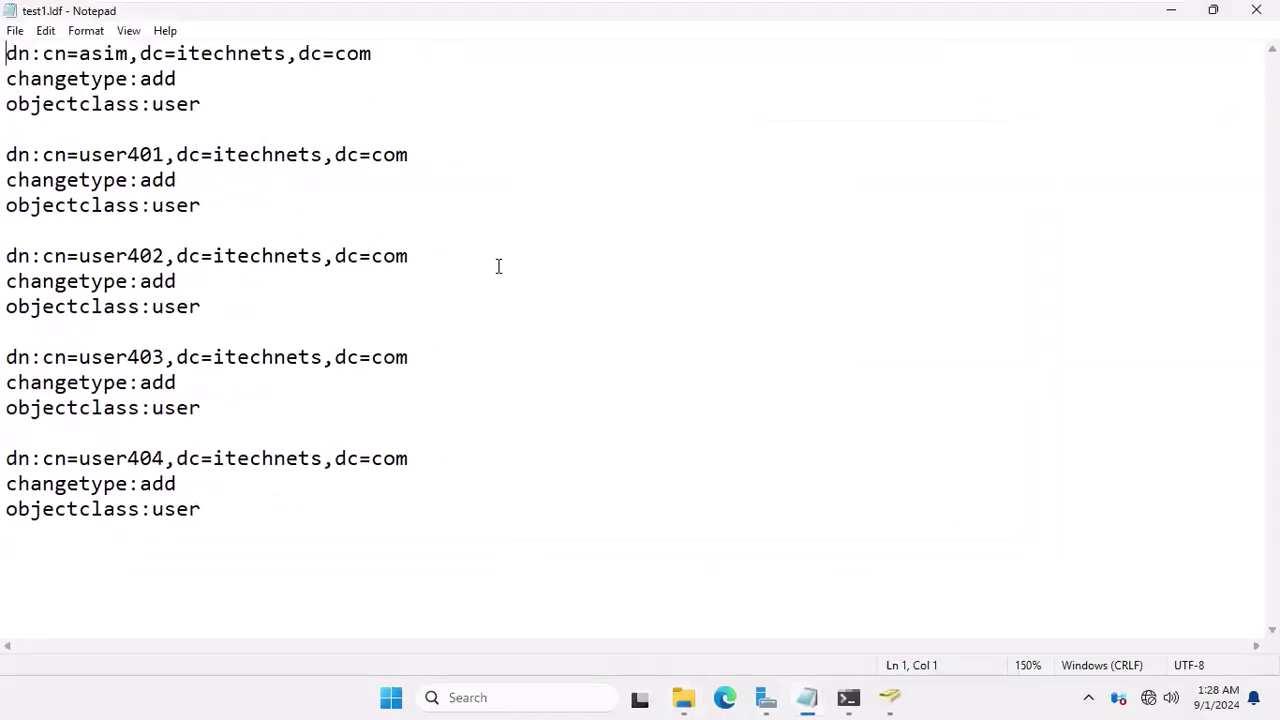
scroll(498, 266, "up", 2, "ctrl")
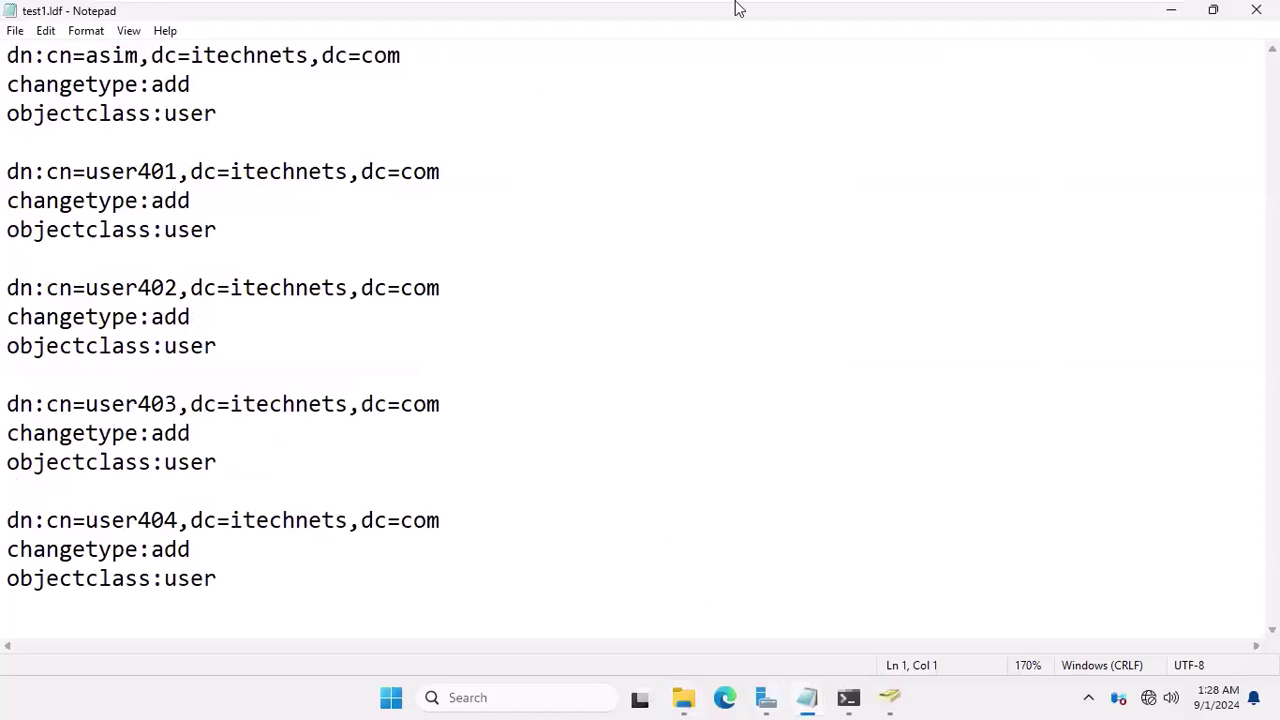
Step: Leave the virtual machine and return to the PowerPoint presentation to consult the import command slides
mouse_move(737, 5)
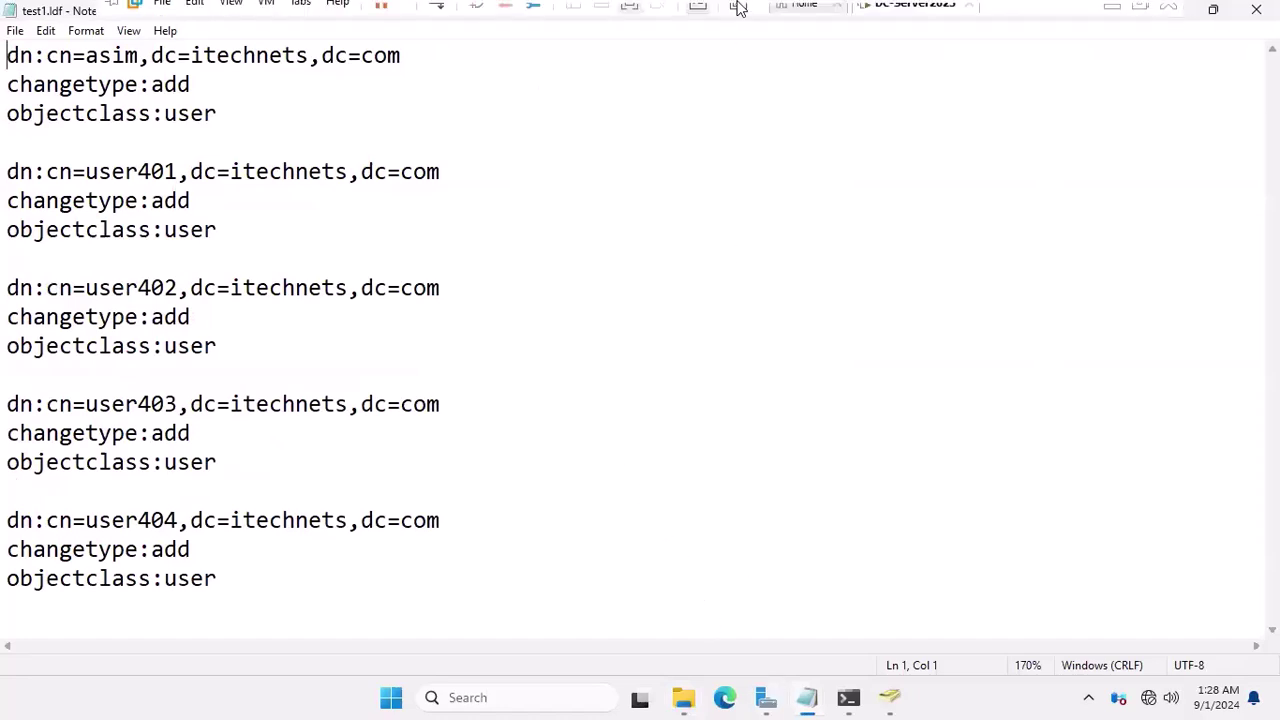
left_click(1112, 12)
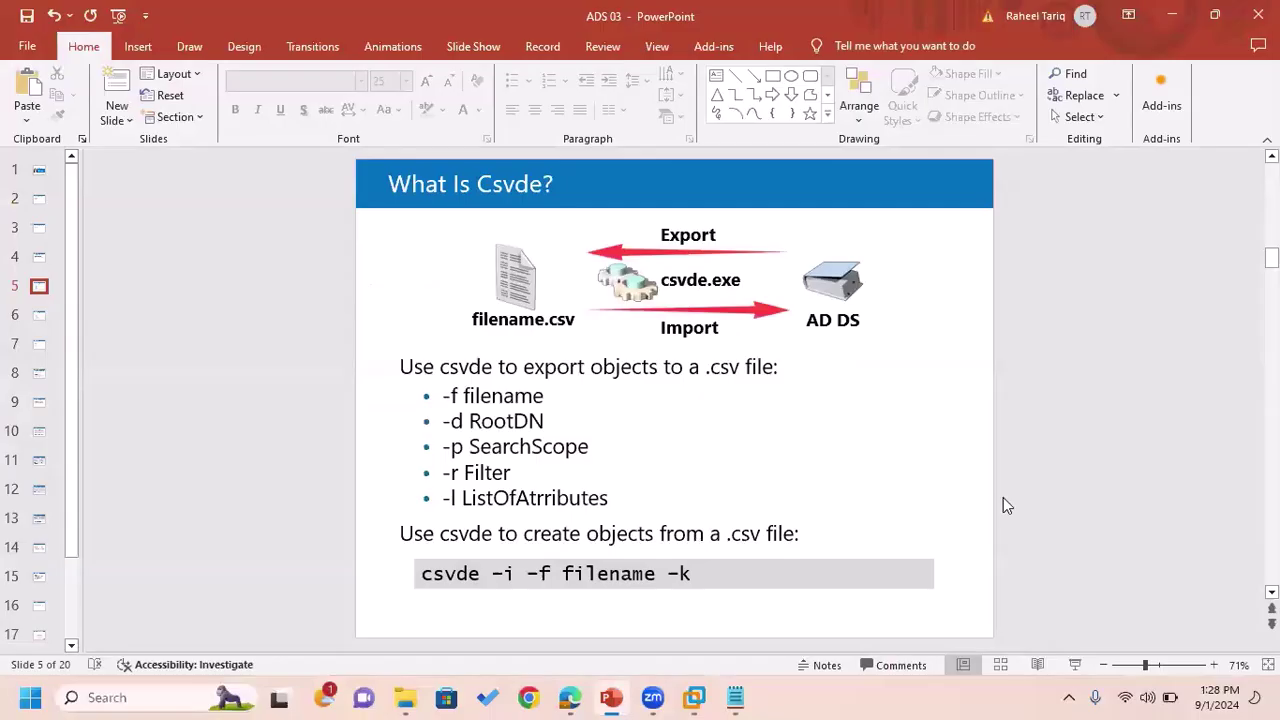
Step: Consult the ldifde slide for the import syntax, then switch to the DC-Server2025 virtual machine
scroll(1003, 505, "down", 1)
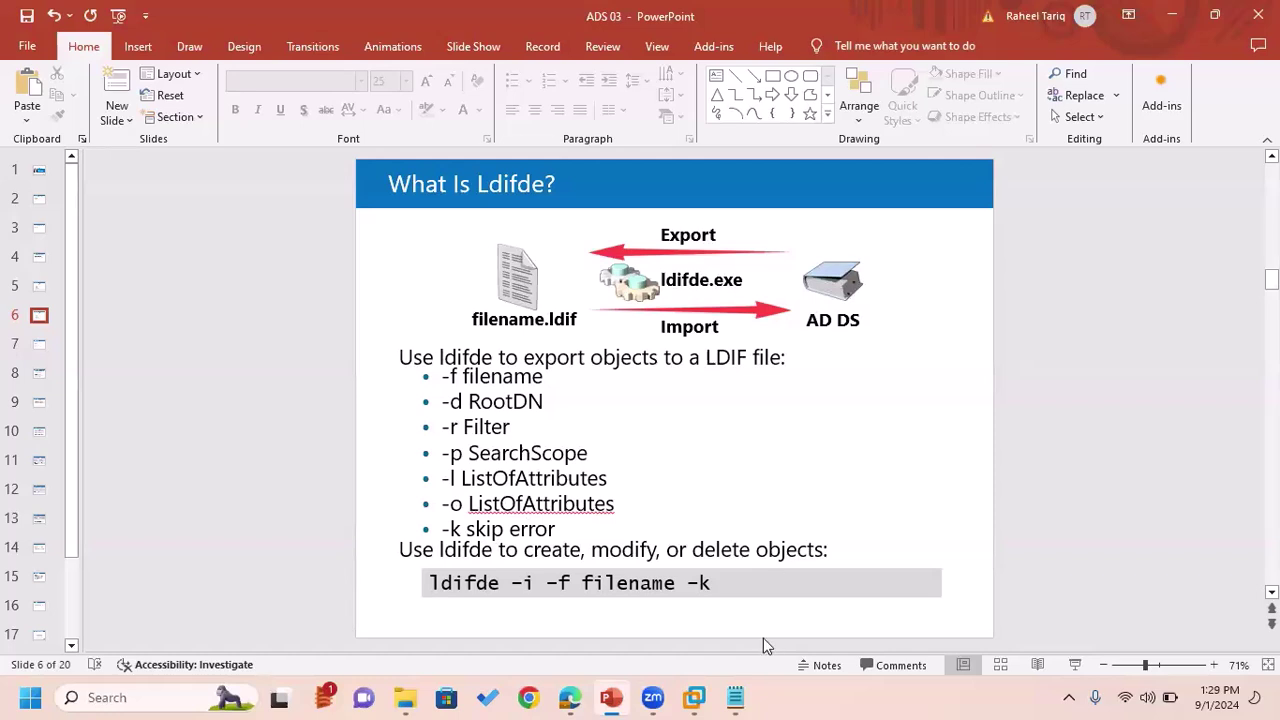
left_click(735, 697)
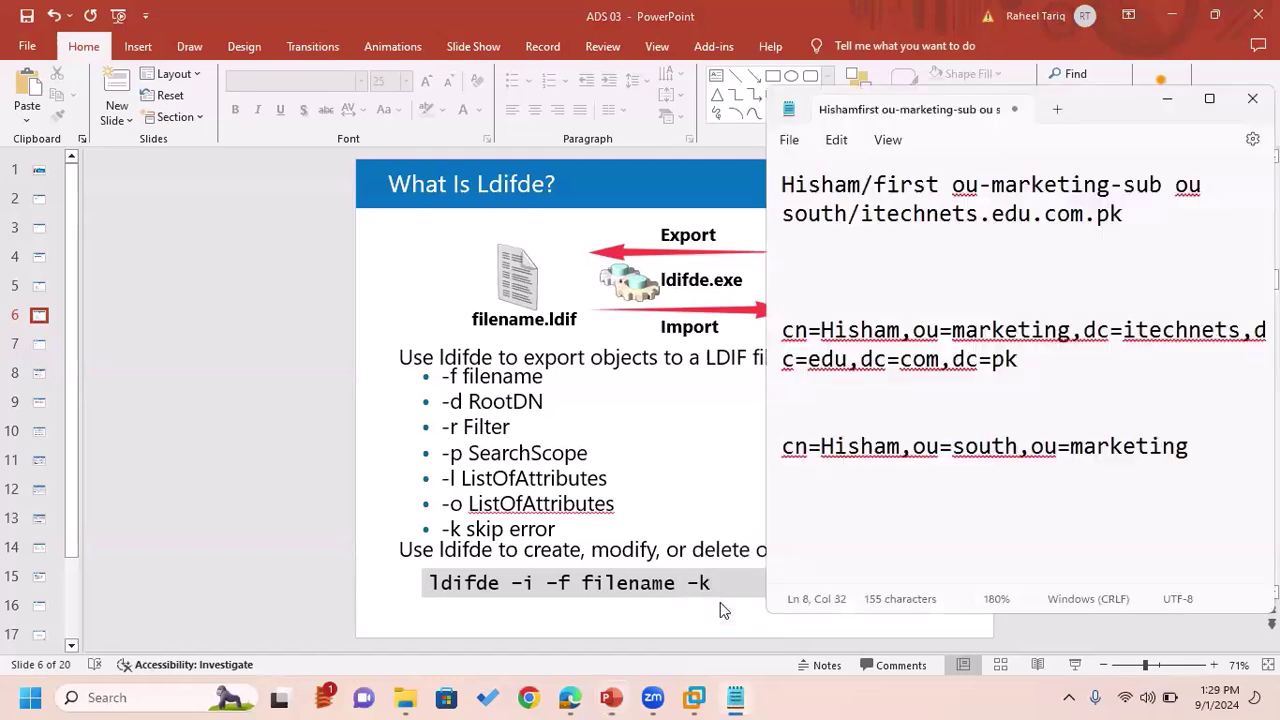
mouse_move(716, 697)
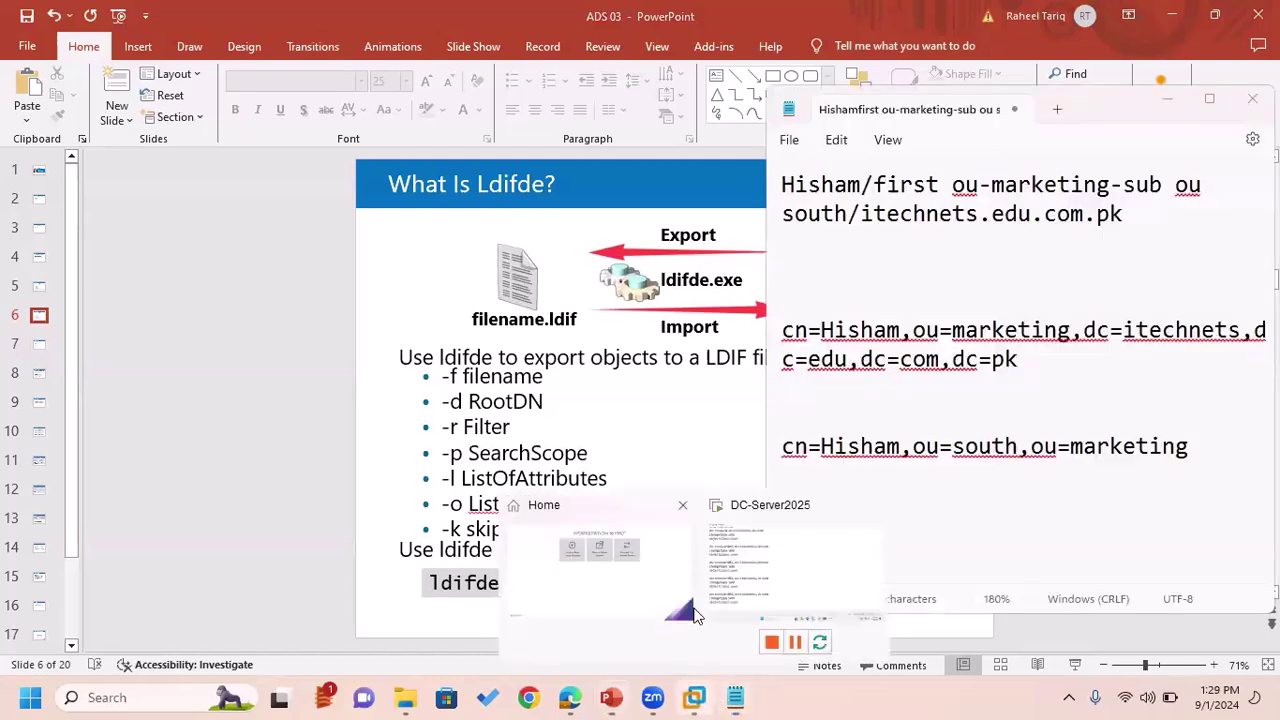
left_click(737, 566)
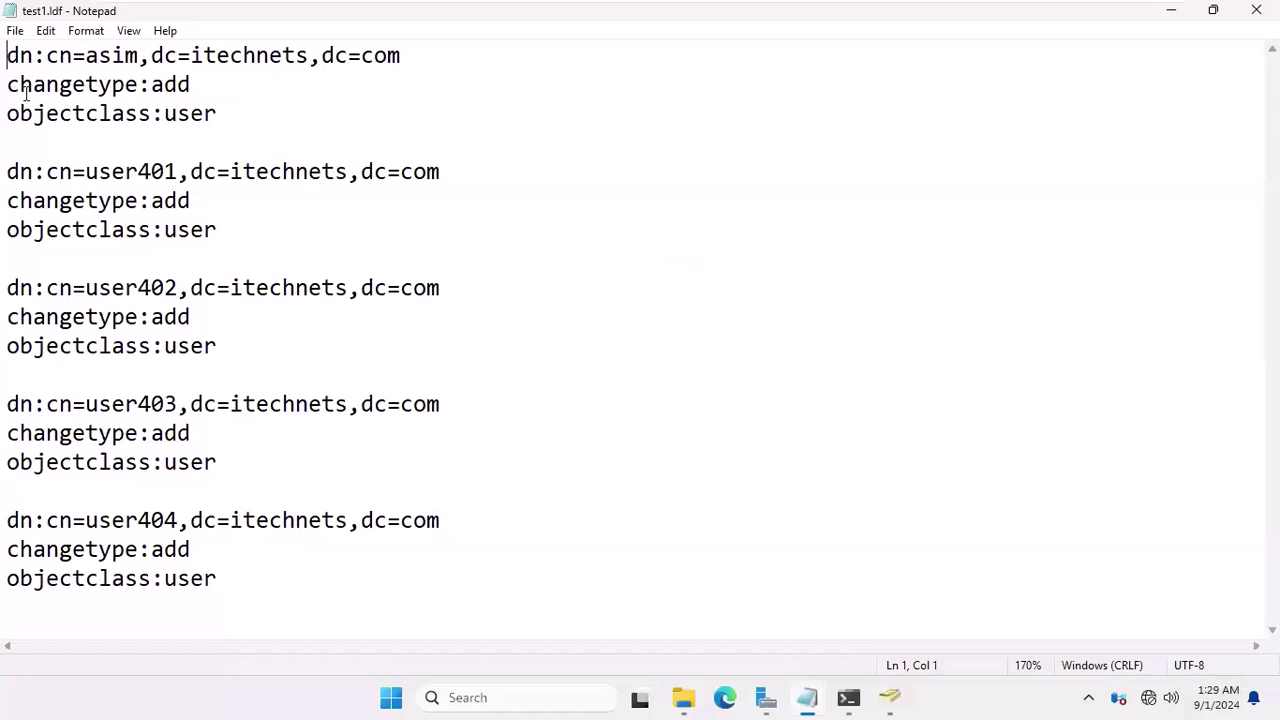
Step: In test1.ldf, change the last domain component of the first user entry to dc=local
left_click(196, 82)
left_click(412, 55)
key("BackSpace")
key("BackSpace")
key("BackSpace")
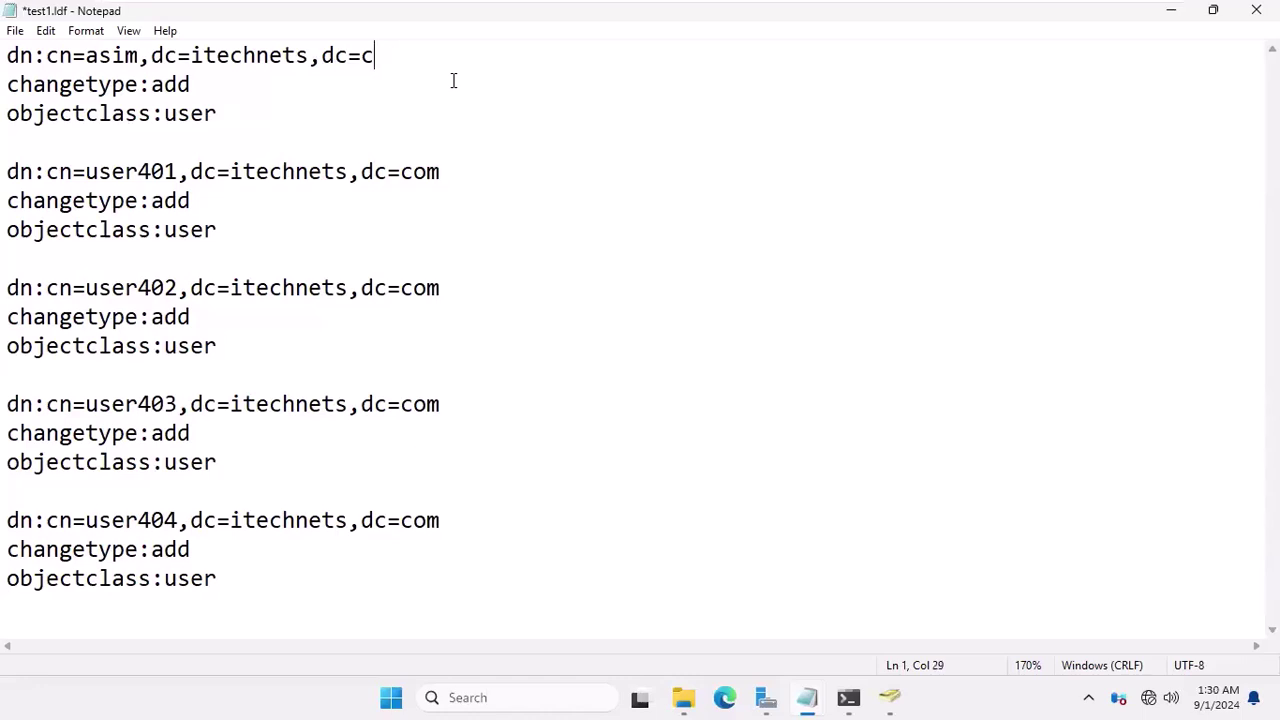
type("local")
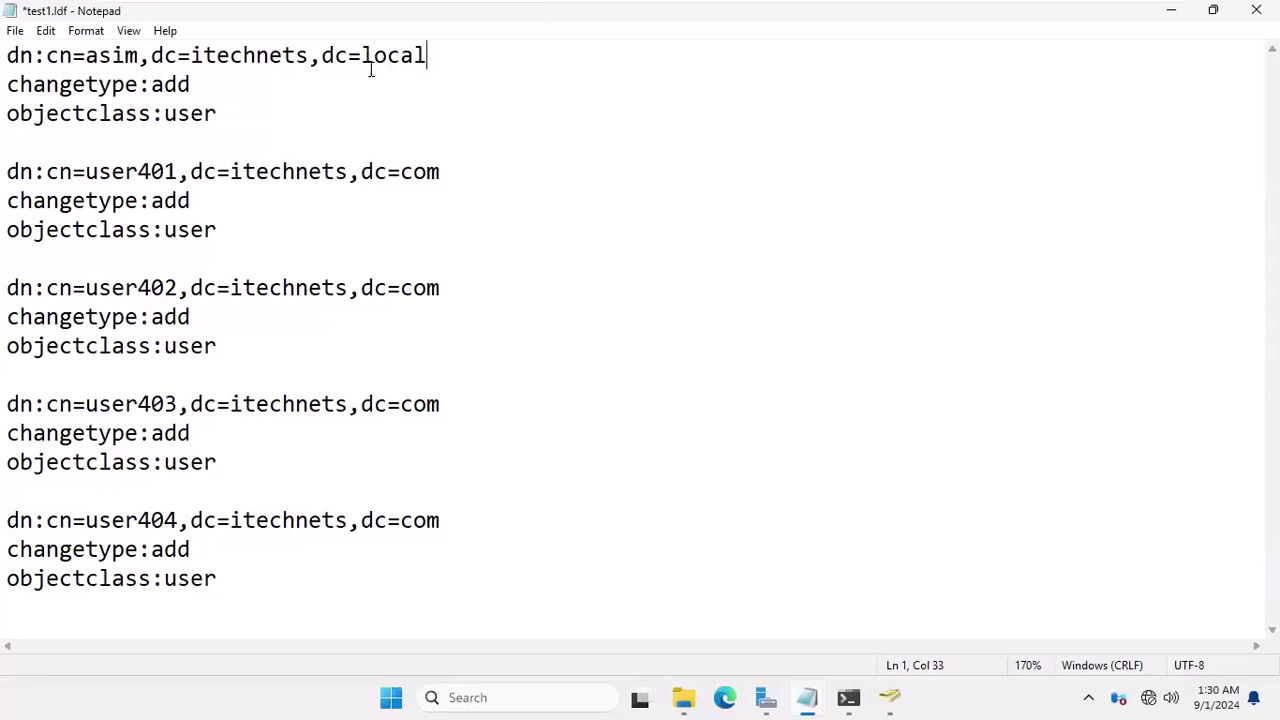
Step: Copy the word local from the first entry and use it to replace com in the user401 entry's dn line
left_click_drag(361, 57, 431, 57)
key("ctrl+c")
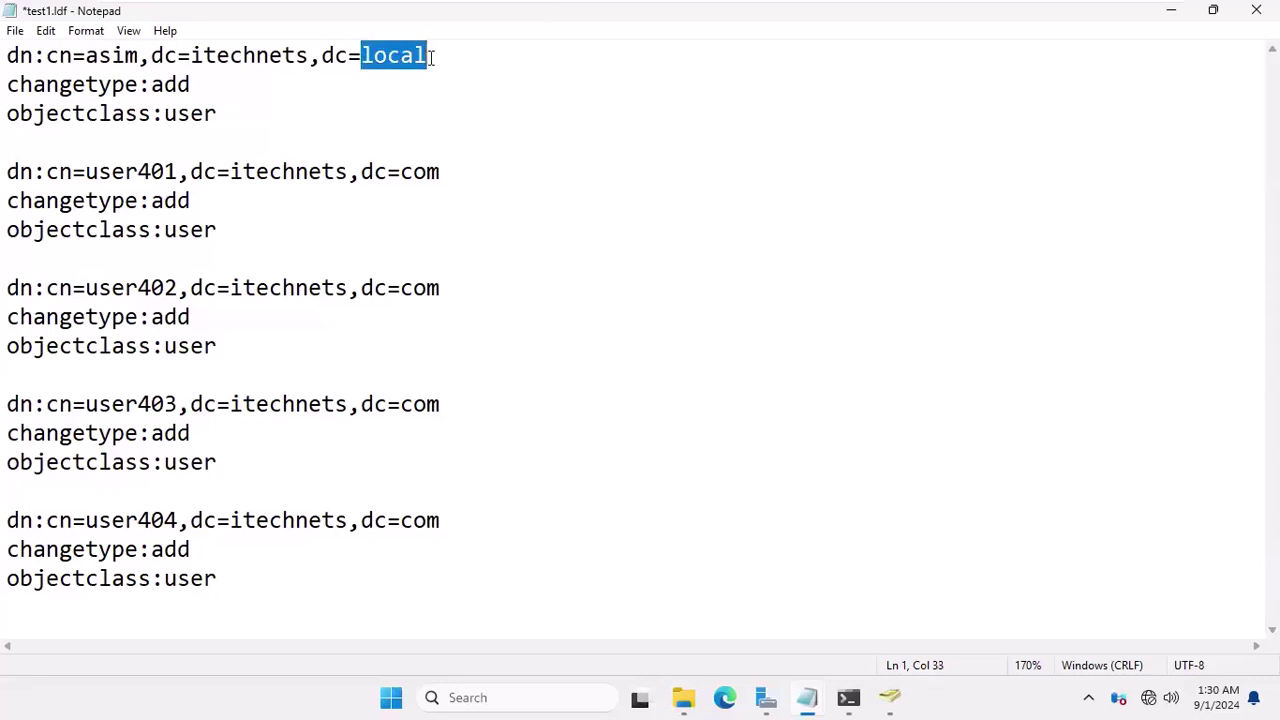
left_click(449, 172)
key("BackSpace")
key("BackSpace")
key("BackSpace")
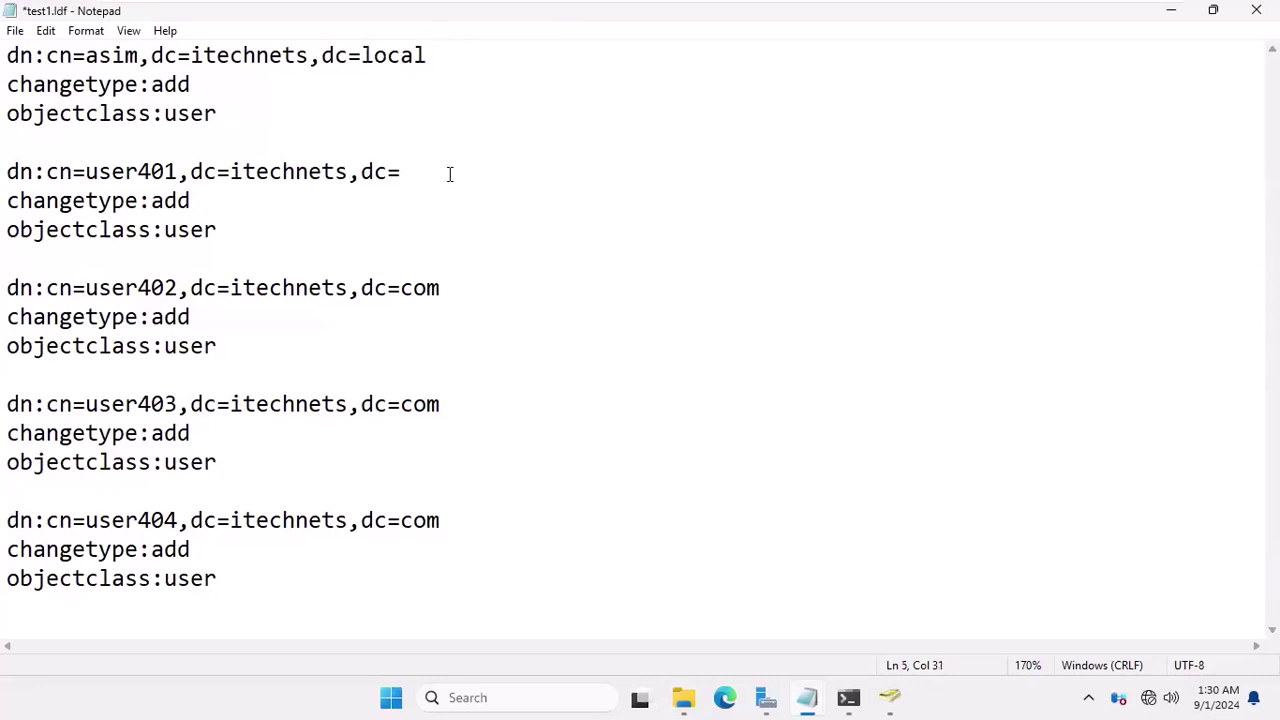
key("ctrl+v")
Step: Replace com with the copied local in the dn lines of the user402 and user403 entries
left_click(461, 294)
key("BackSpace")
key("BackSpace")
key("BackSpace")
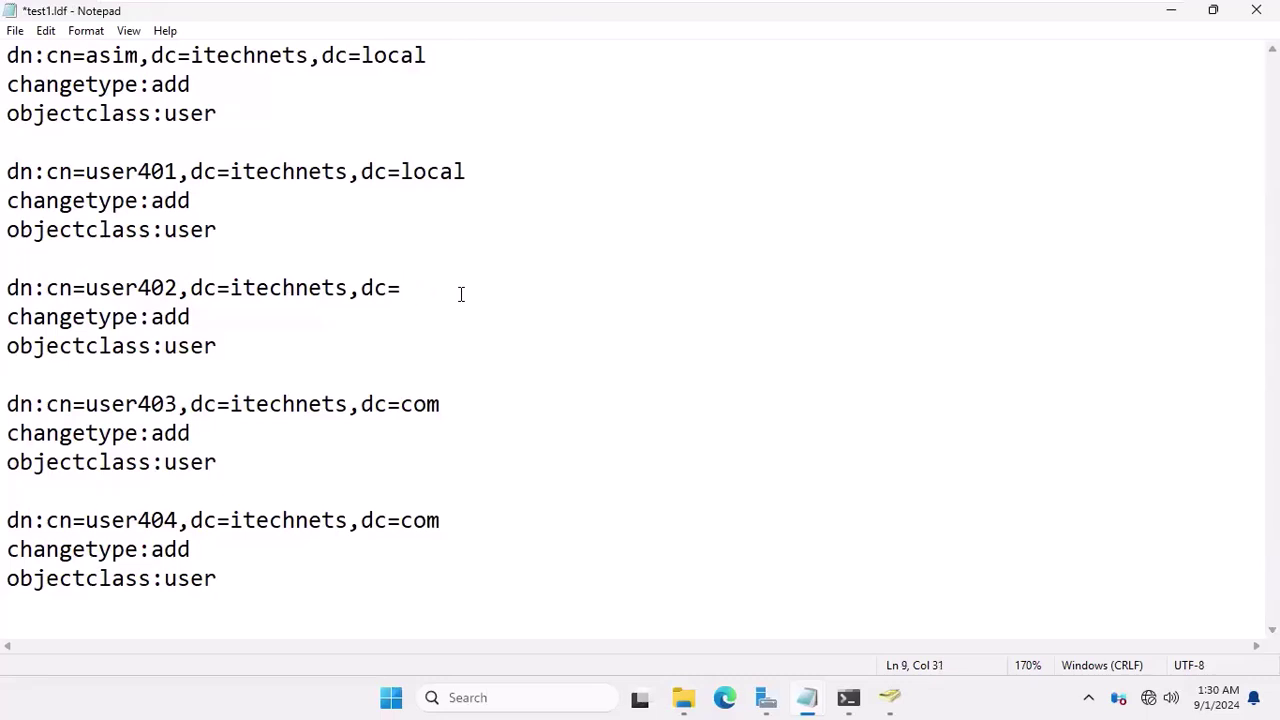
key("ctrl+v")
left_click(460, 408)
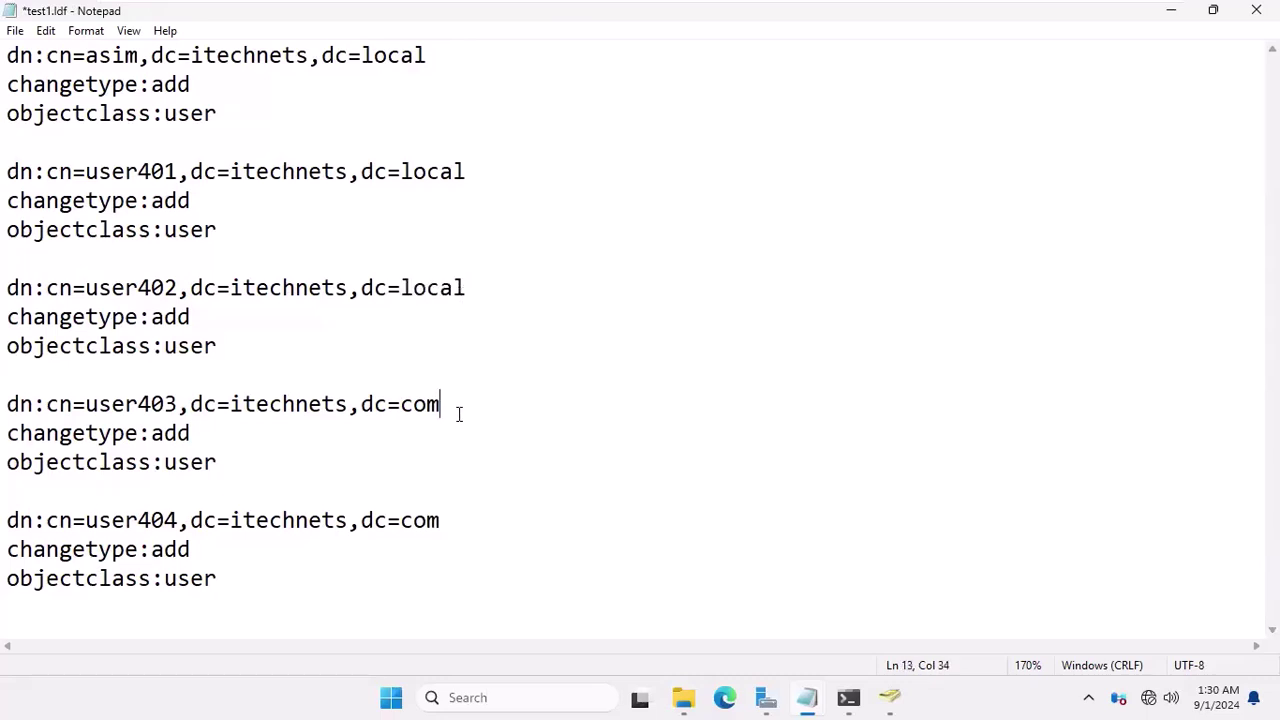
key("BackSpace")
key("BackSpace")
key("BackSpace")
key("ctrl+v")
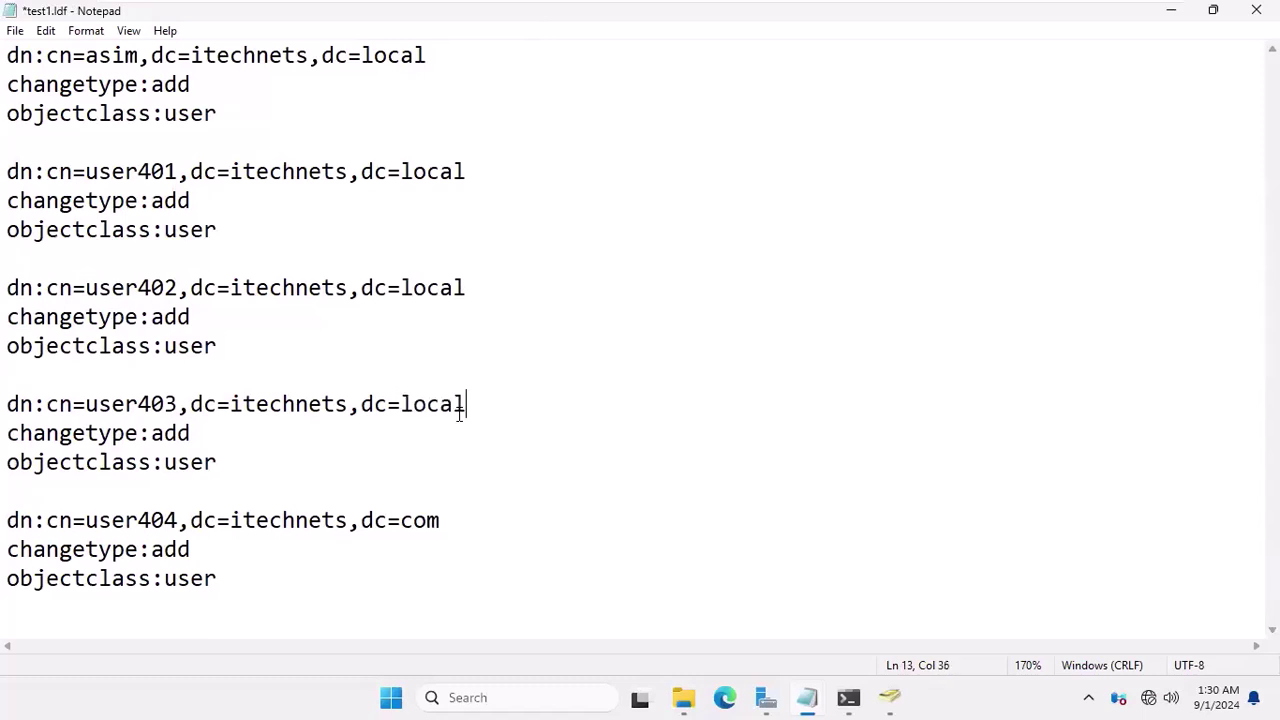
Step: Replace com with local in the user404 entry's dn line and save test1.ldf
left_click(446, 535)
key("Up")
key("Right")
key("Right")
key("Right")
key("Right")
key("Right")
key("Right")
key("End")
key("BackSpace")
key("BackSpace")
key("BackSpace")
key("ctrl+v")
key("ctrl+s")
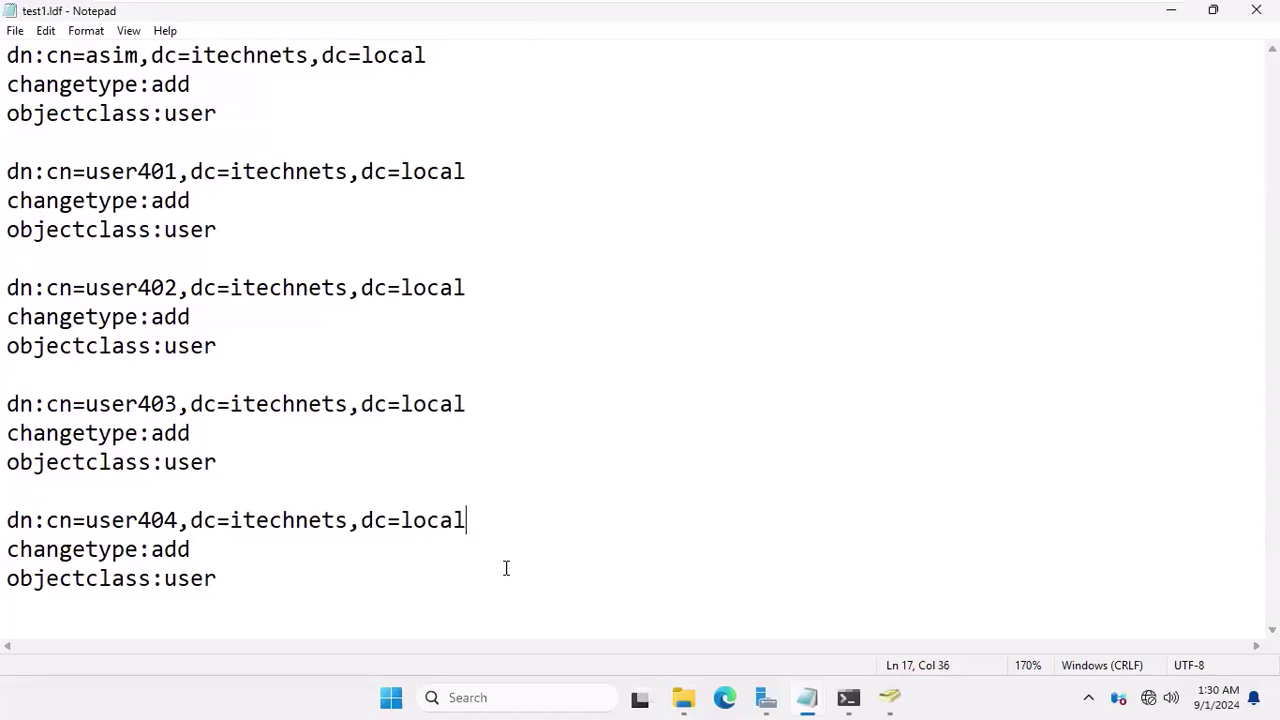
Step: Return to the Command Prompt and run ldifde -i -f test1.ldf -k from the root of C:, in place of the earlier csvde command
left_click(848, 698)
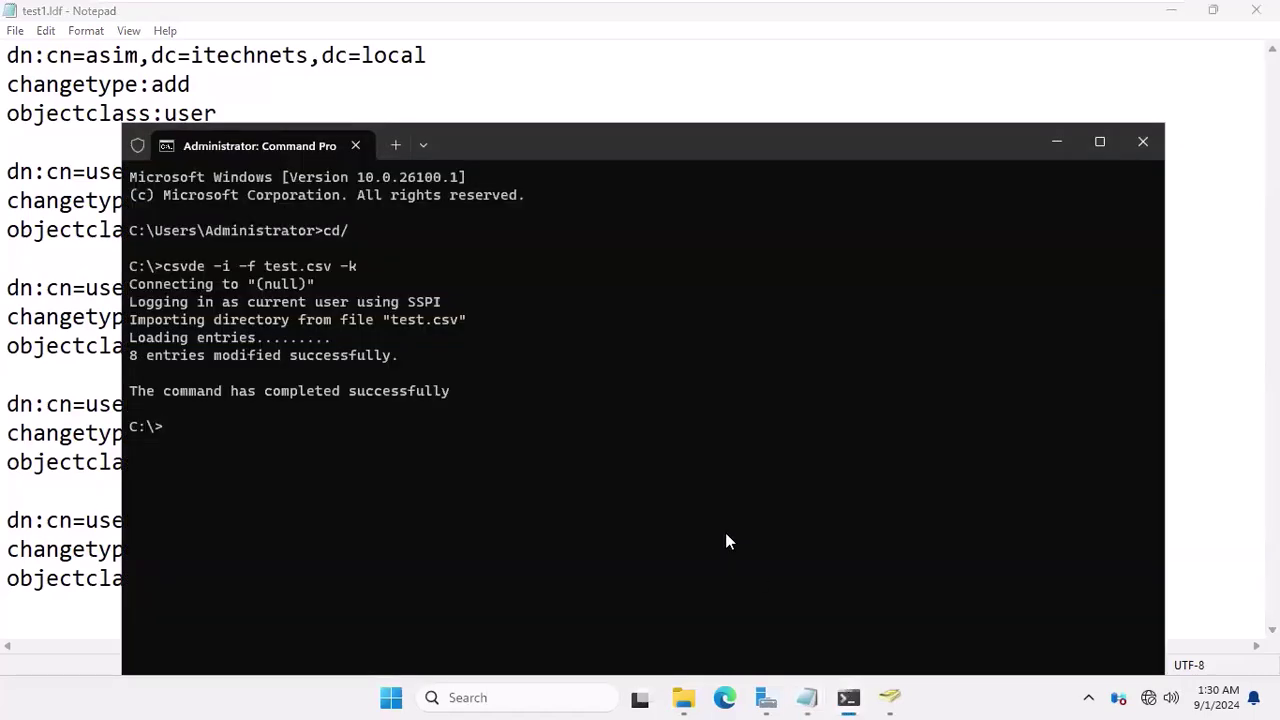
key("Up")
key("Right")
key("Right")
key("Right")
key("Right")
key("Right")
key("Right")
key("Right")
key("Right")
key("Right")
key("Right")
key("Right")
key("Right")
key("Right")
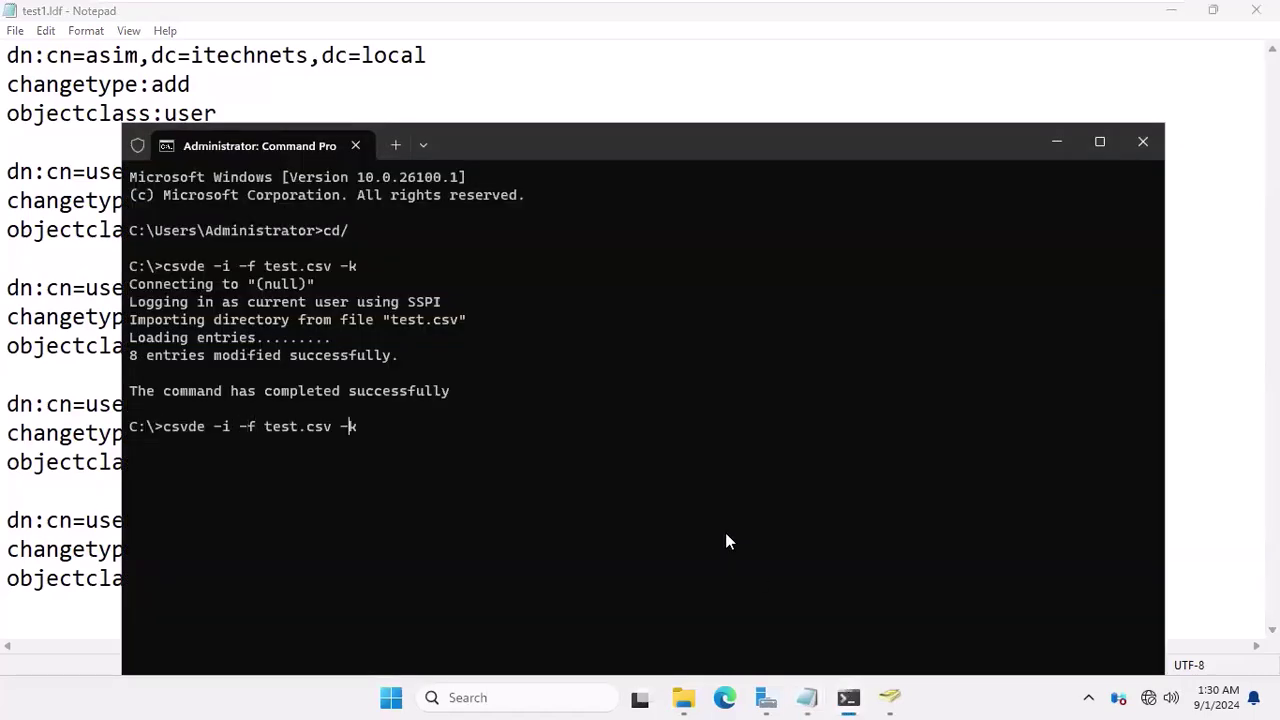
key("BackSpace")
key("BackSpace")
key("BackSpace")
key("BackSpace")
key("BackSpace")
key("BackSpace")
key("BackSpace")
key("BackSpace")
key("BackSpace")
key("BackSpace")
key("BackSpace")
key("BackSpace")
key("BackSpace")
key("BackSpace")
key("BackSpace")
key("BackSpace")
key("BackSpace")
key("BackSpace")
key("BackSpace")
key("BackSpace")
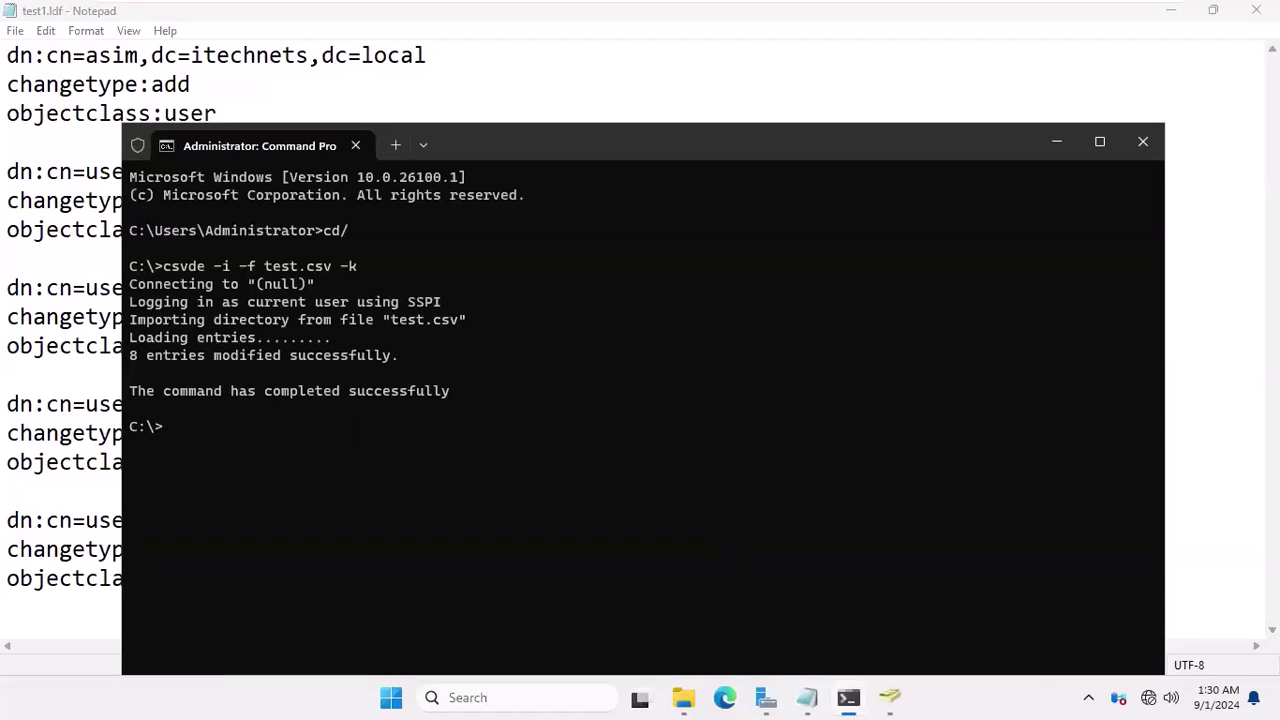
type("ldifde -i -f test1.ldf -k")
key("Return")
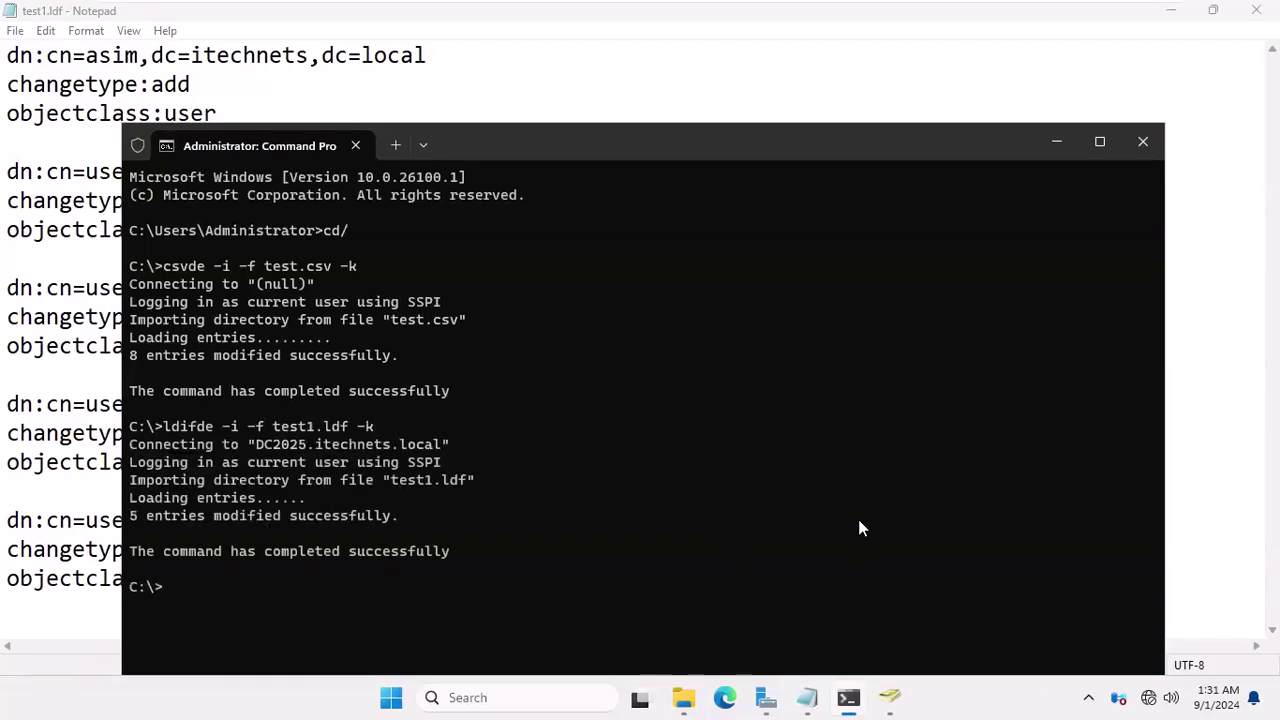
Step: Put the Command Prompt away and refresh the itechnets.local domain in Active Directory Users and Computers to check for the imported users
left_click(1055, 141)
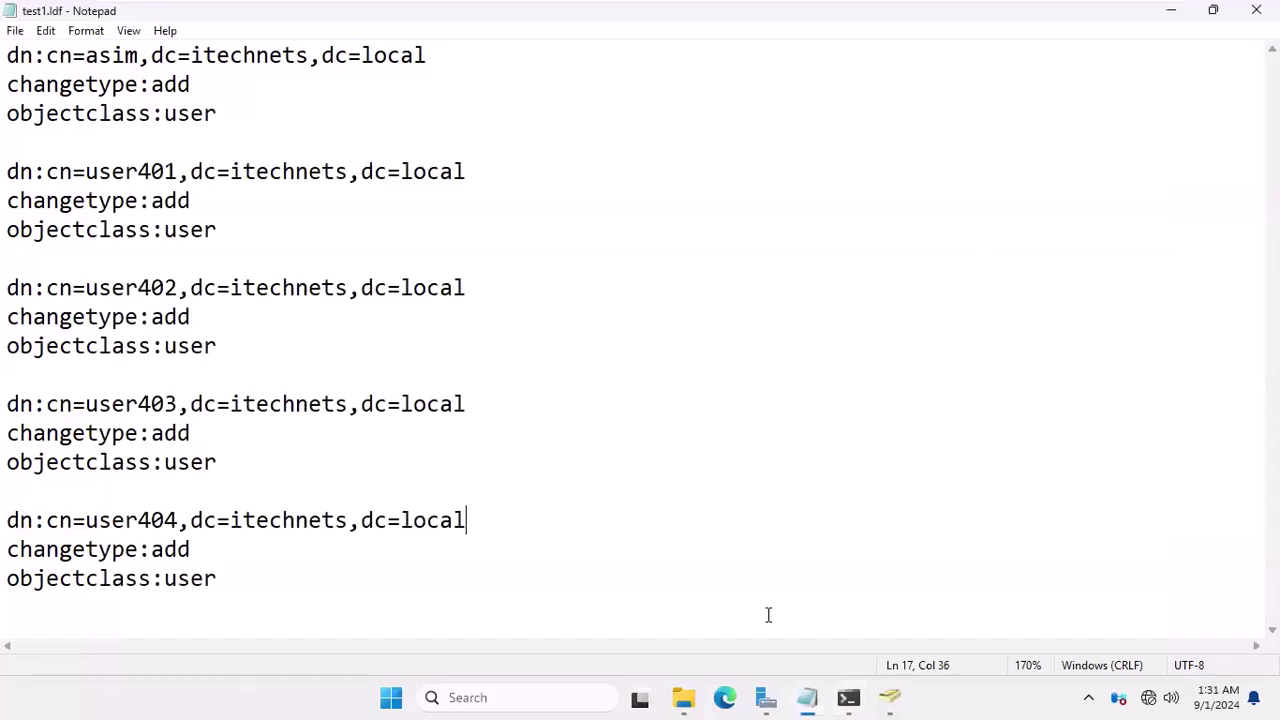
left_click(890, 697)
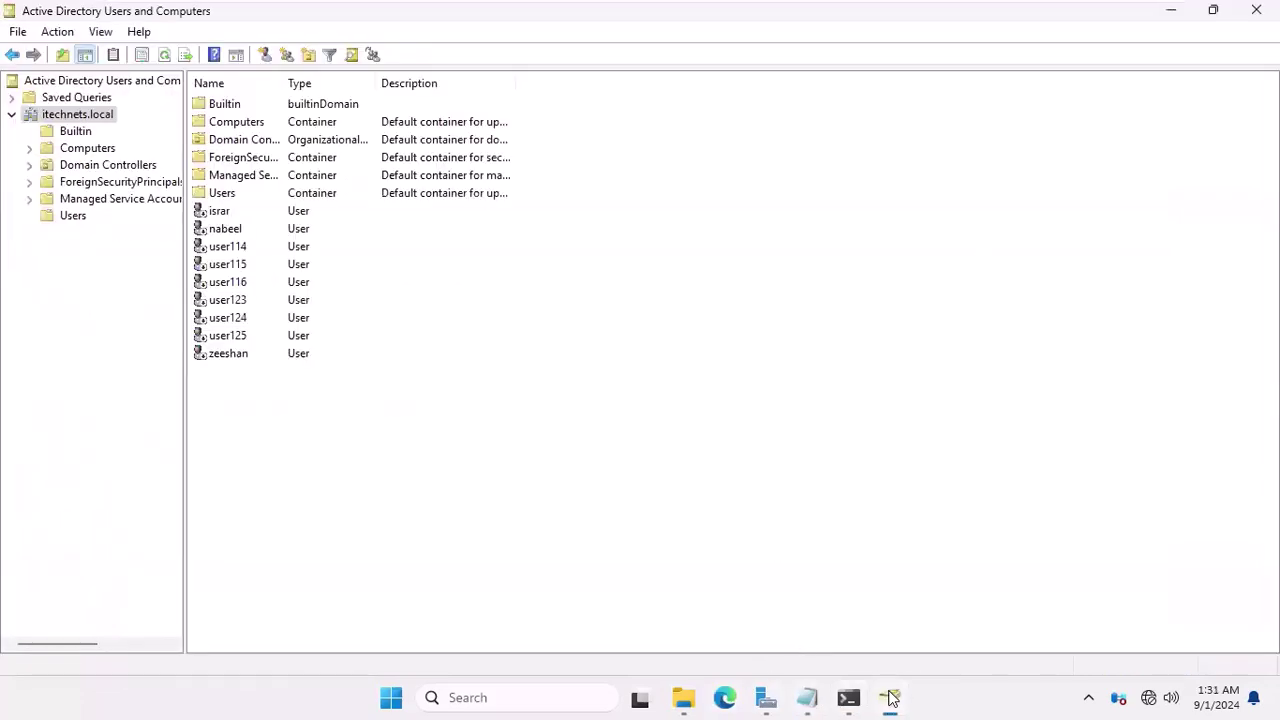
left_click(166, 54)
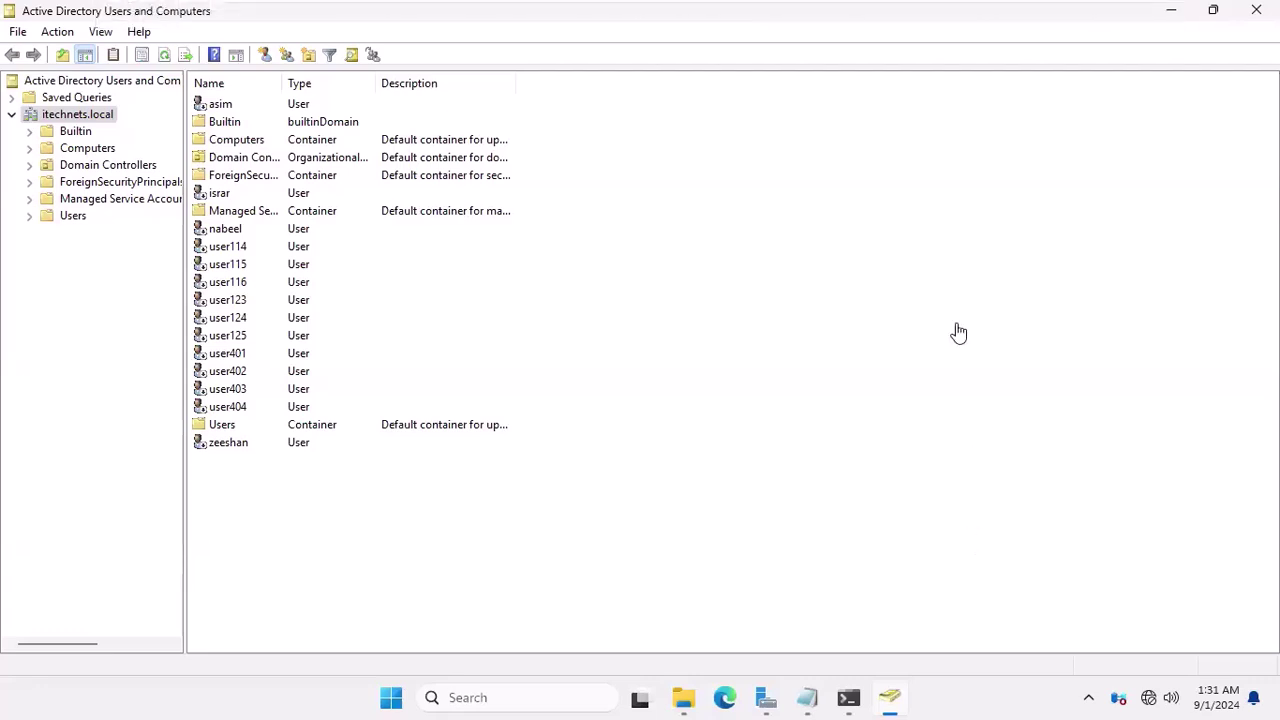
Step: Minimize the windows covering Server Manager, including the Command Prompt, and open Active Directory Users and Computers from Server Manager
mouse_move(831, 9)
left_click(848, 697)
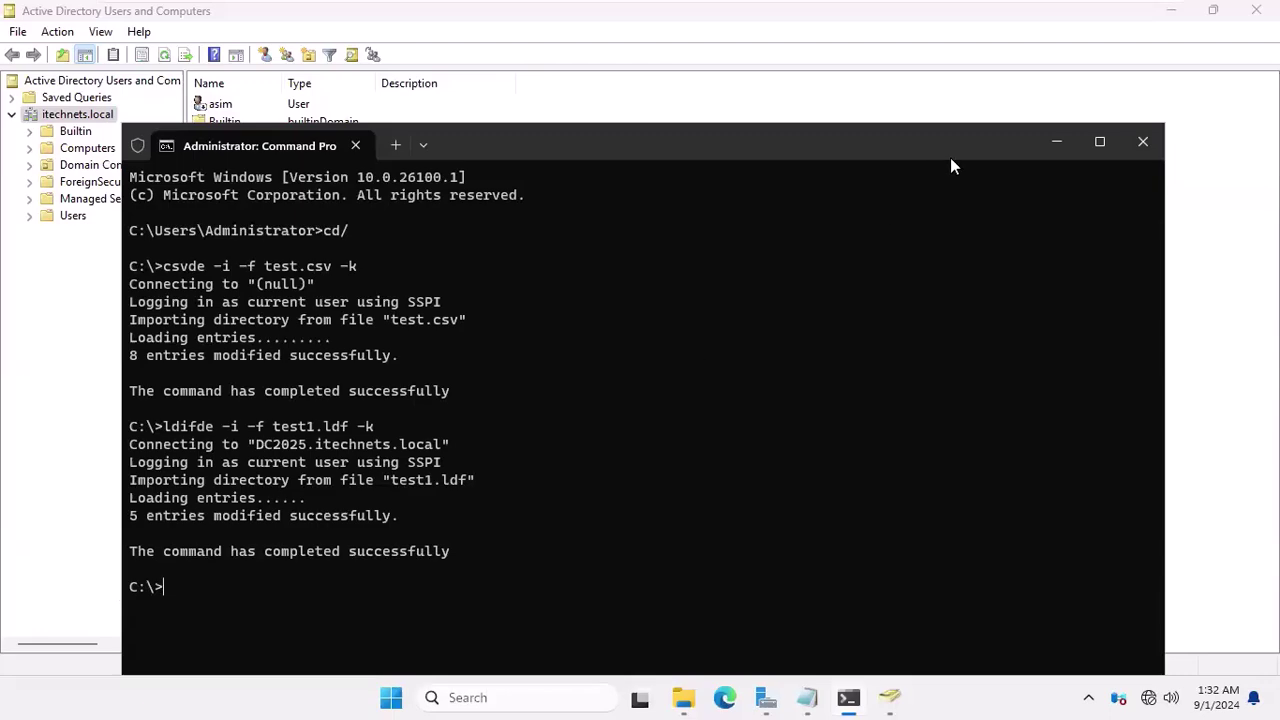
left_click(1173, 17)
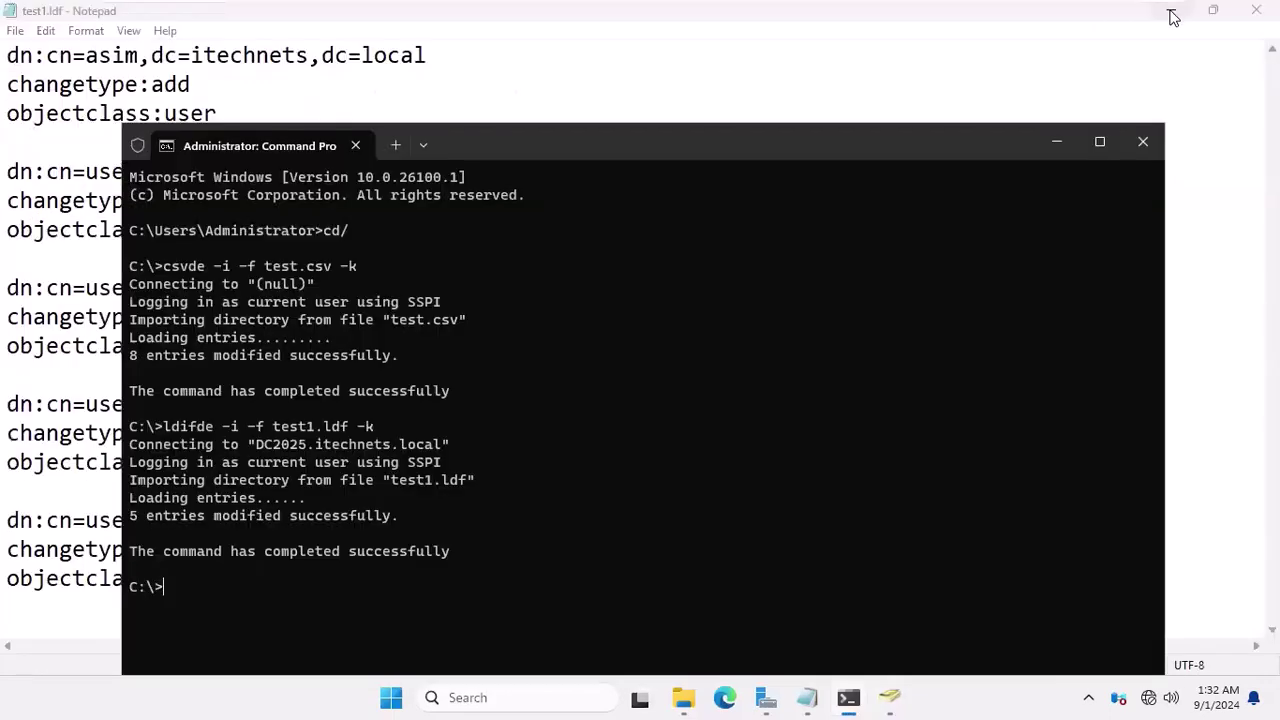
left_click(1173, 14)
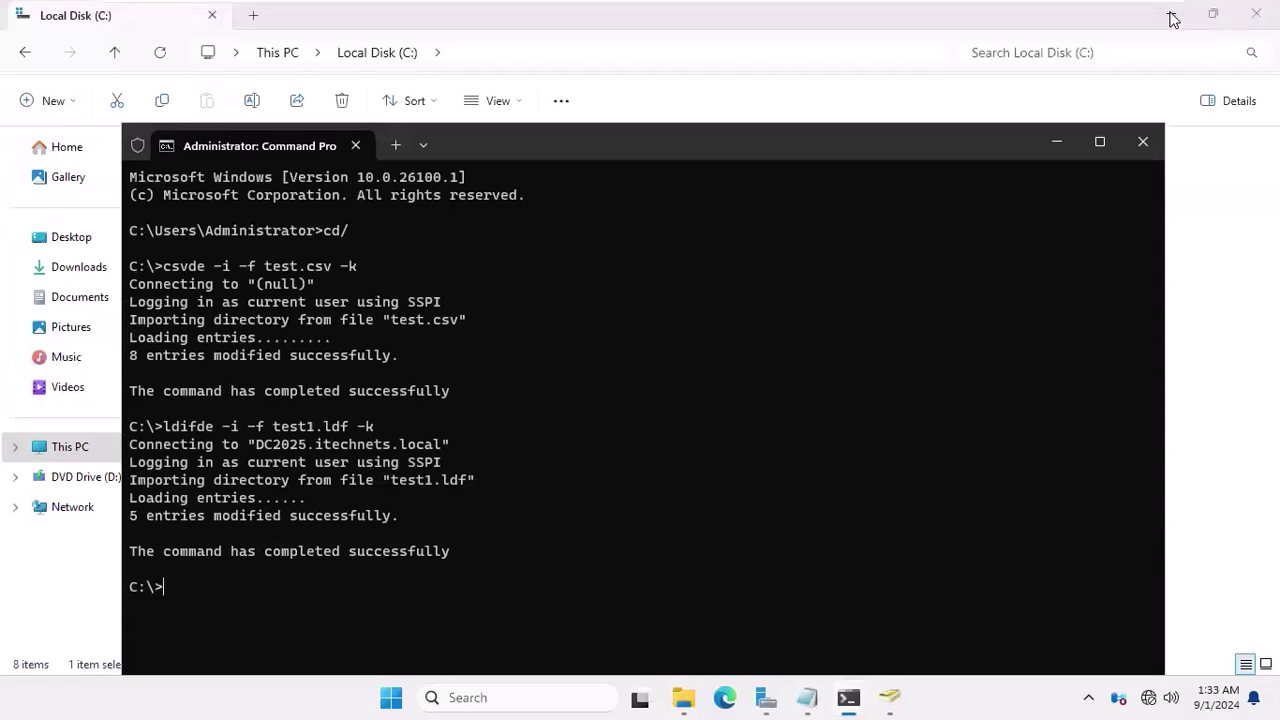
left_click(1173, 17)
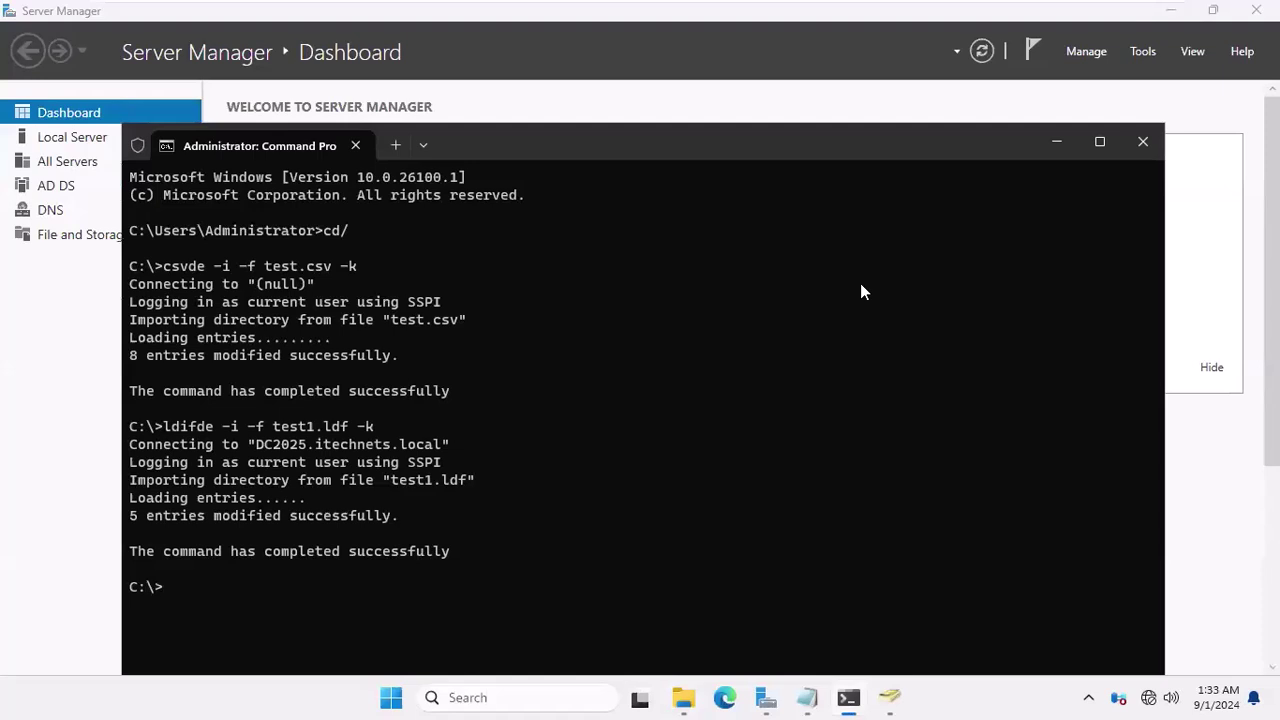
left_click(1061, 140)
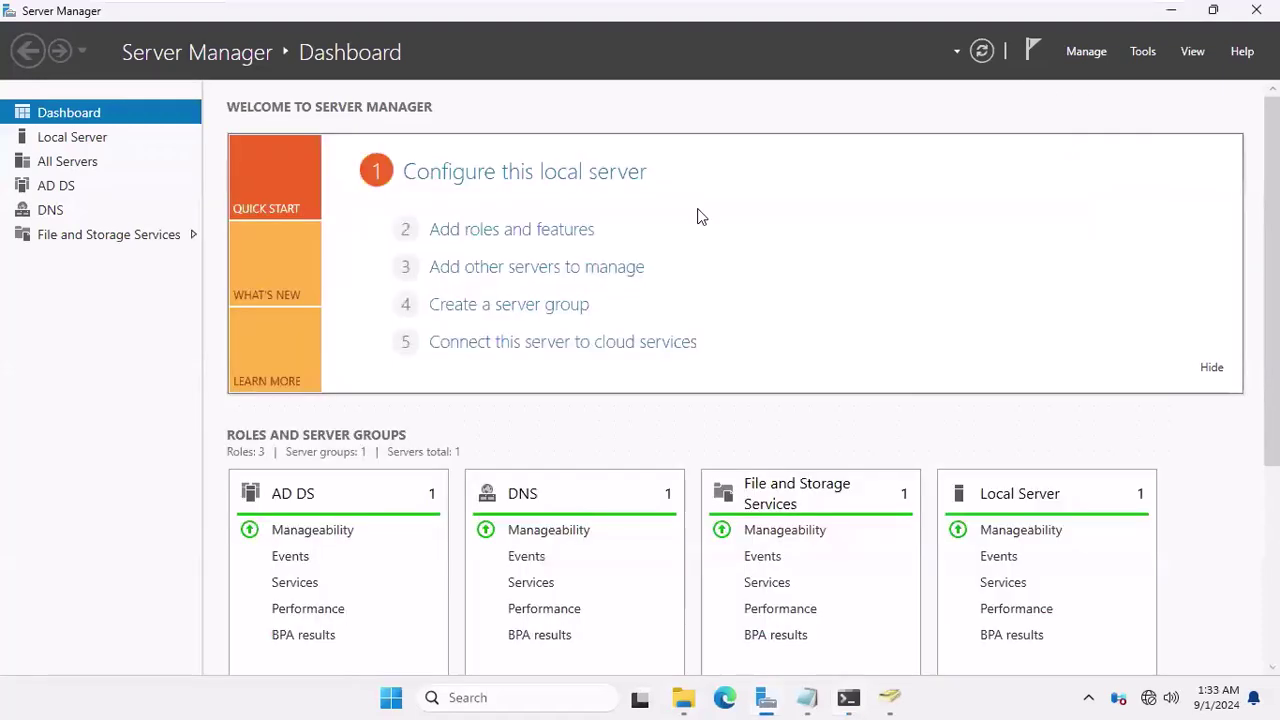
left_click(1144, 53)
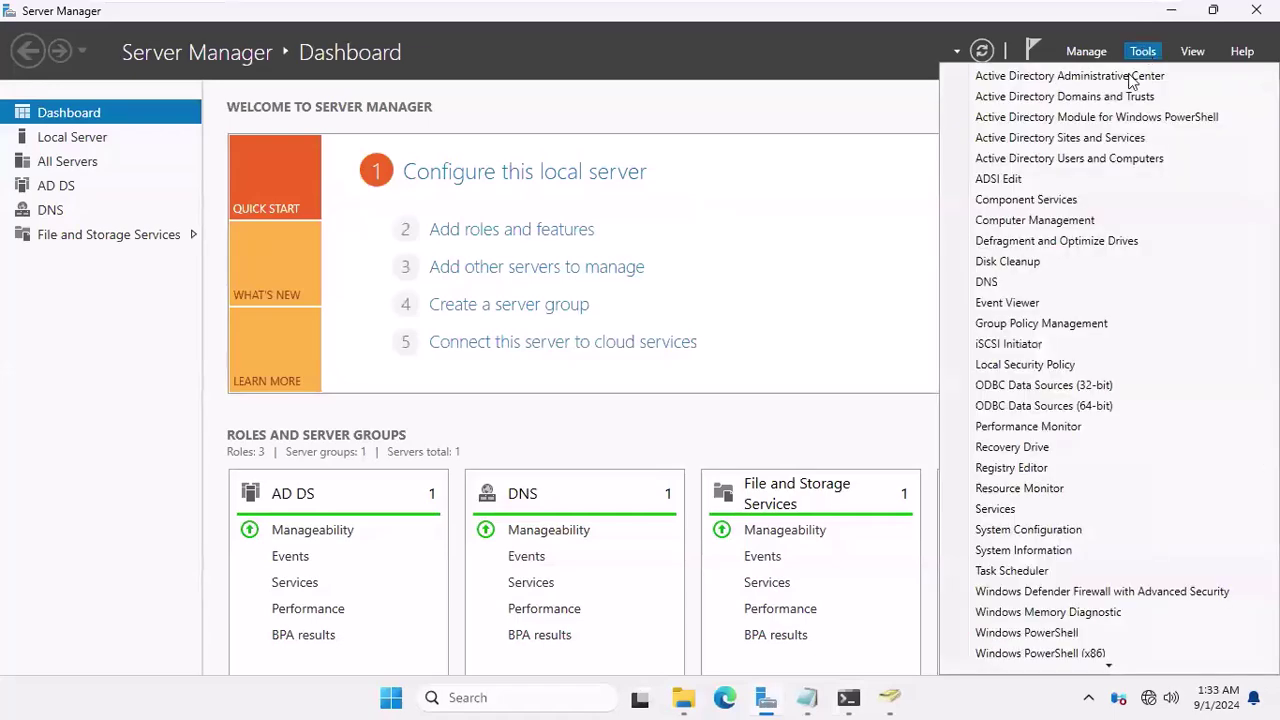
left_click(1072, 159)
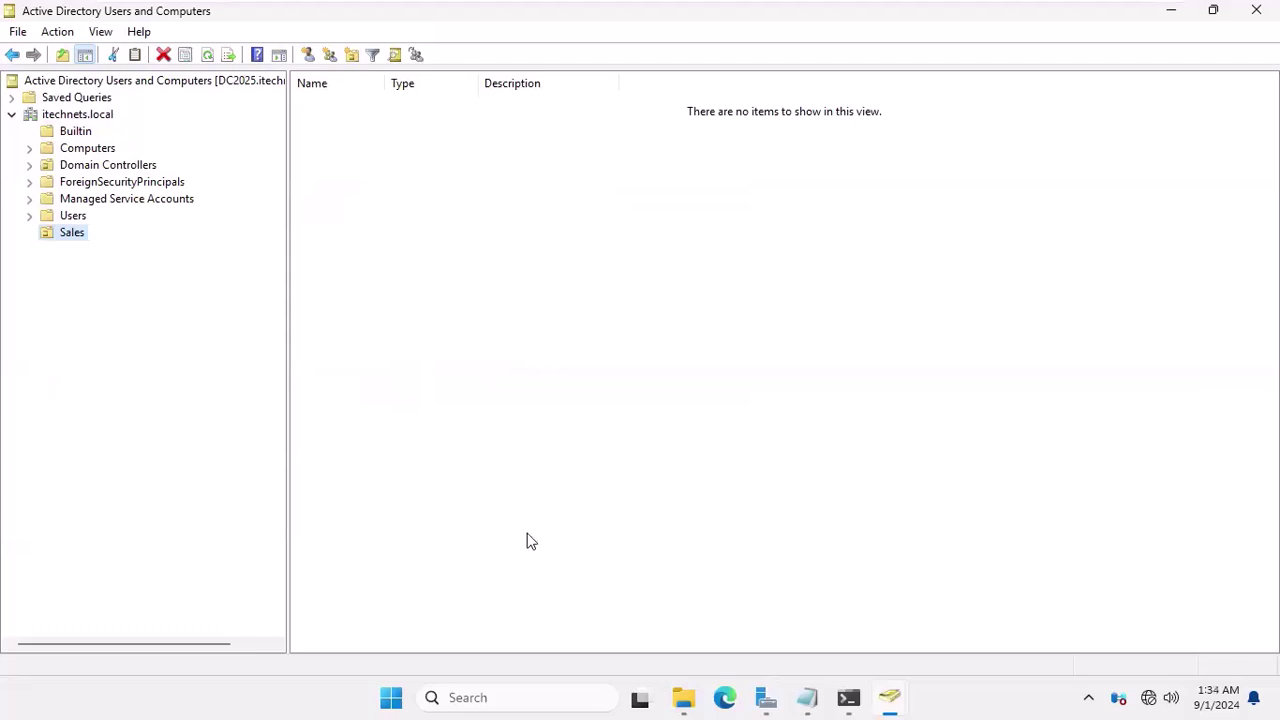
Step: Open a new blank Notepad window and write Group, with OU Department two lines below it
left_click(818, 697)
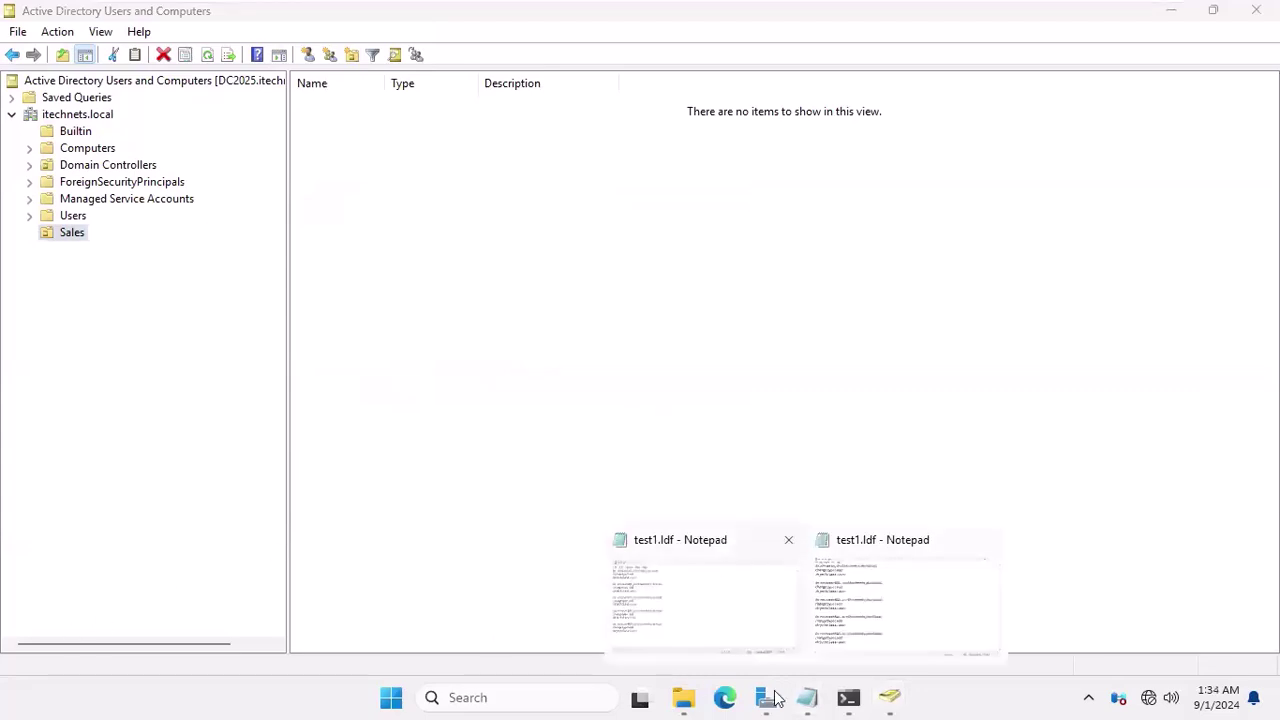
middle_click(807, 697)
type("Group")
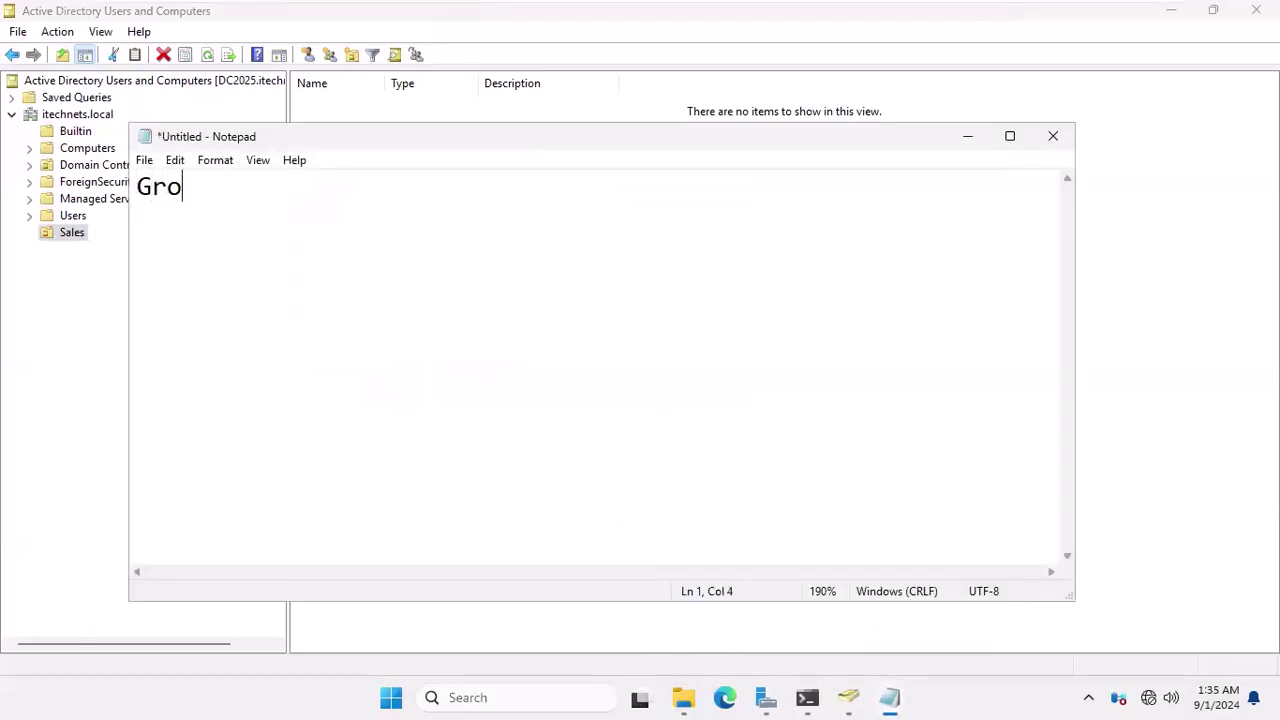
key("Return")
key("Return")
type("OU D")
type("ep")
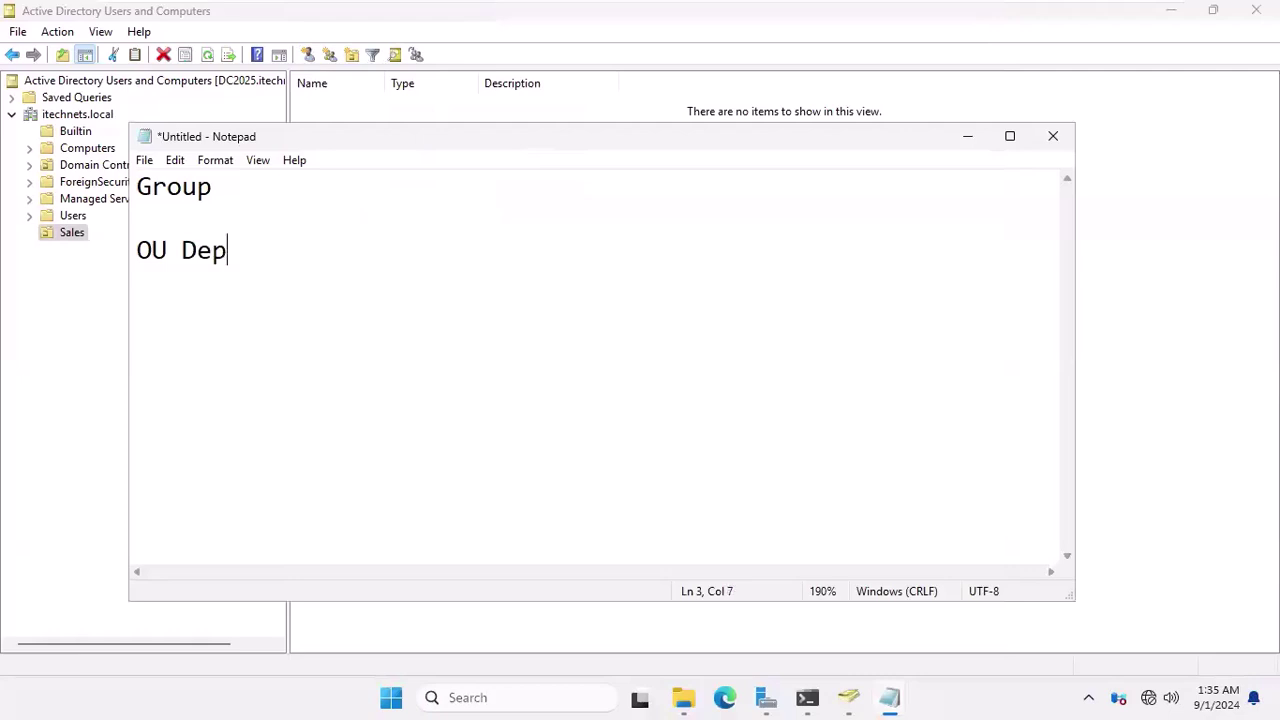
type("artment")
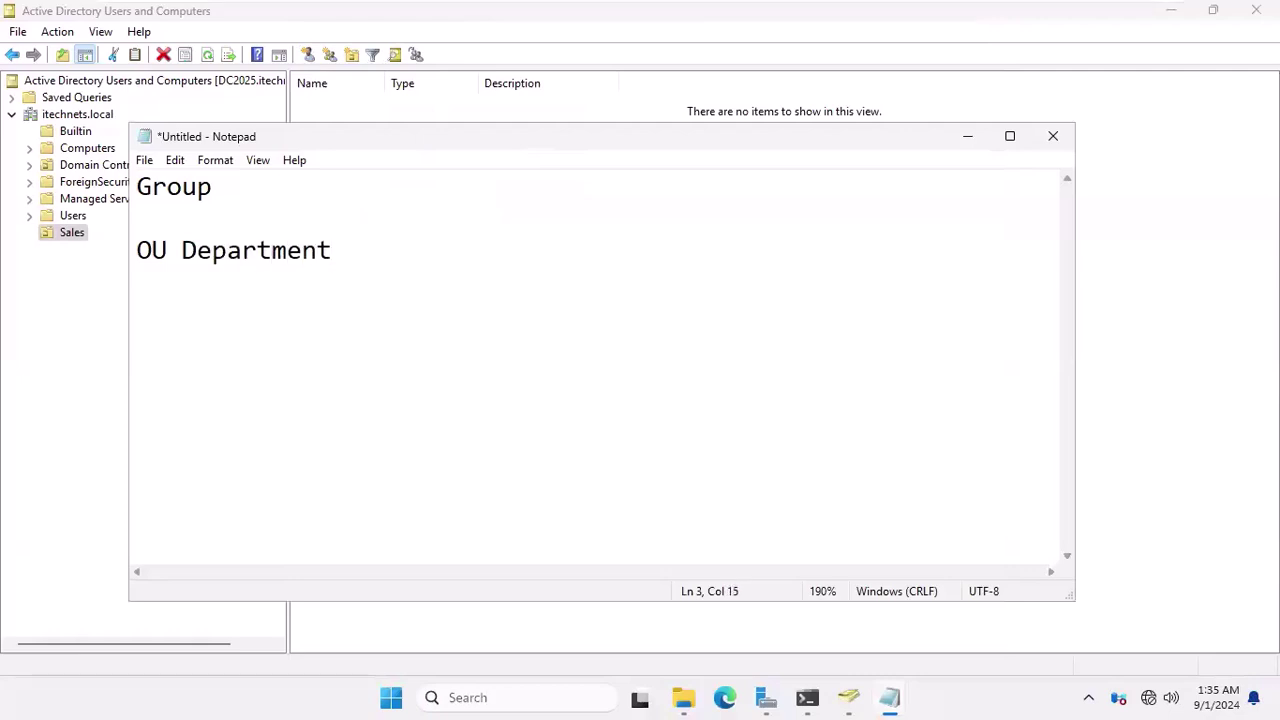
Step: Extend the Group line with Member, User and No Right, and add a User right line between it and OU Department
left_click(269, 184)
type("Member")
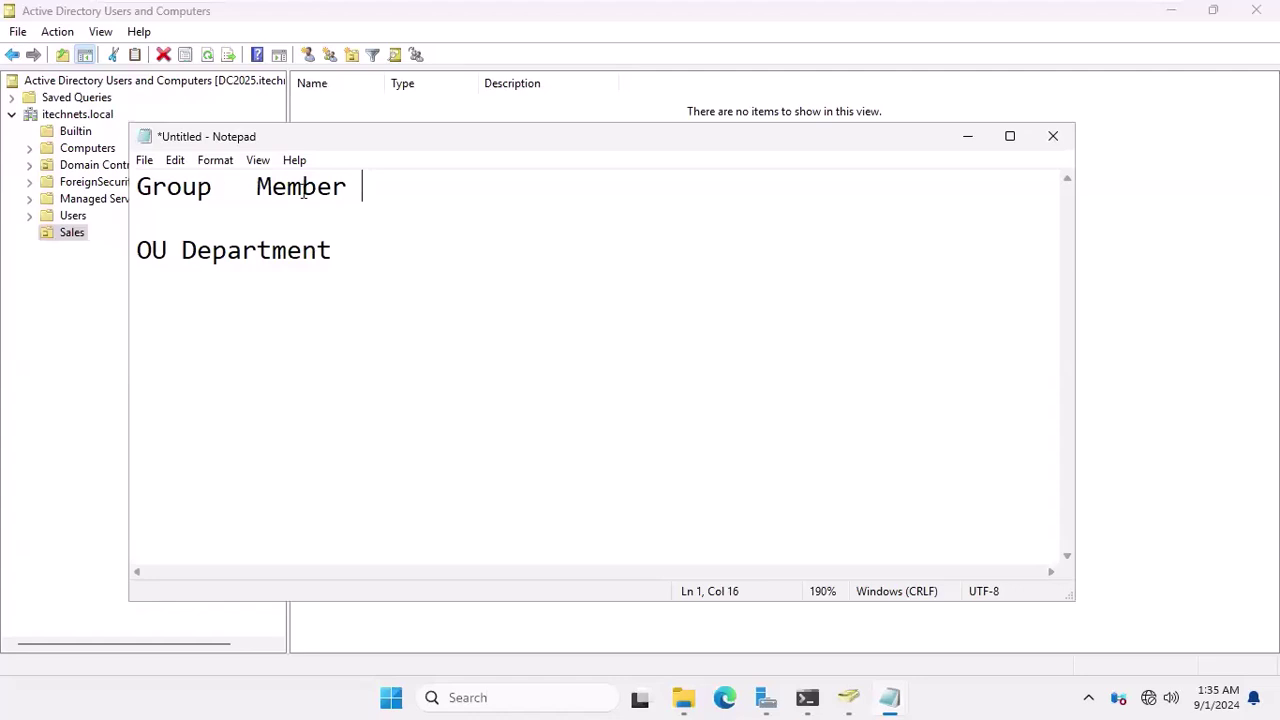
type("User   No ")
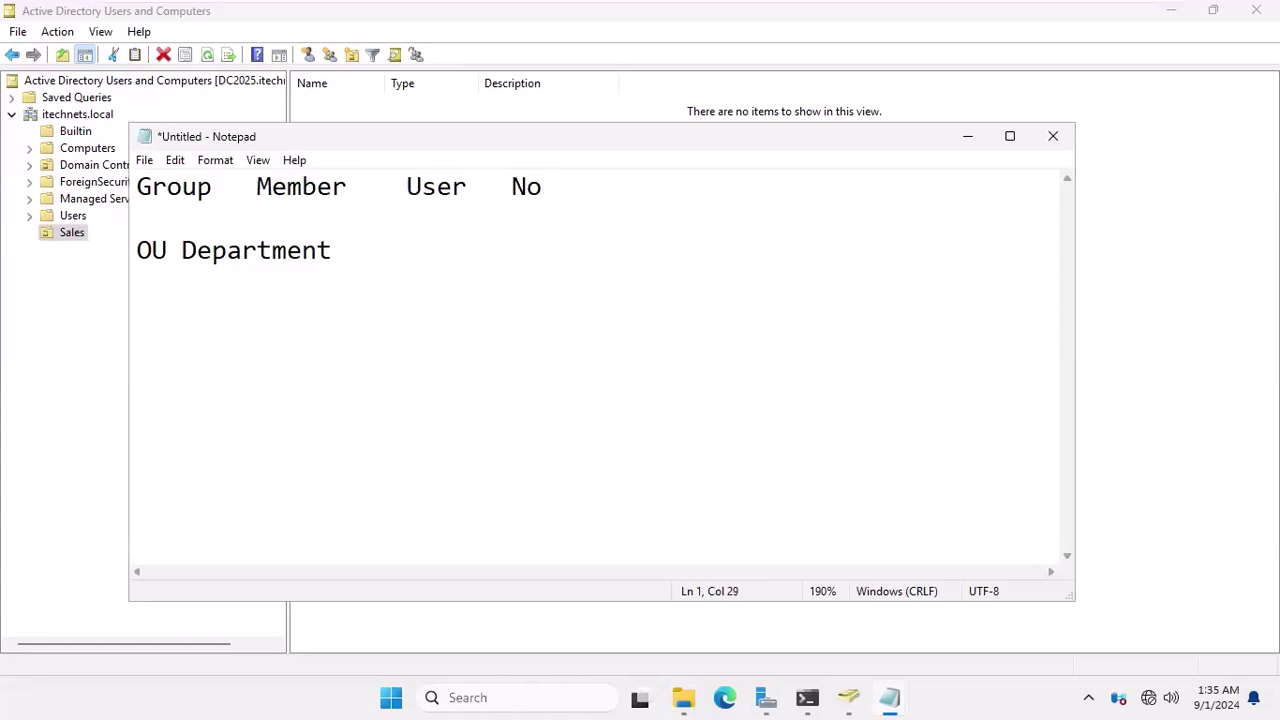
type("Right")
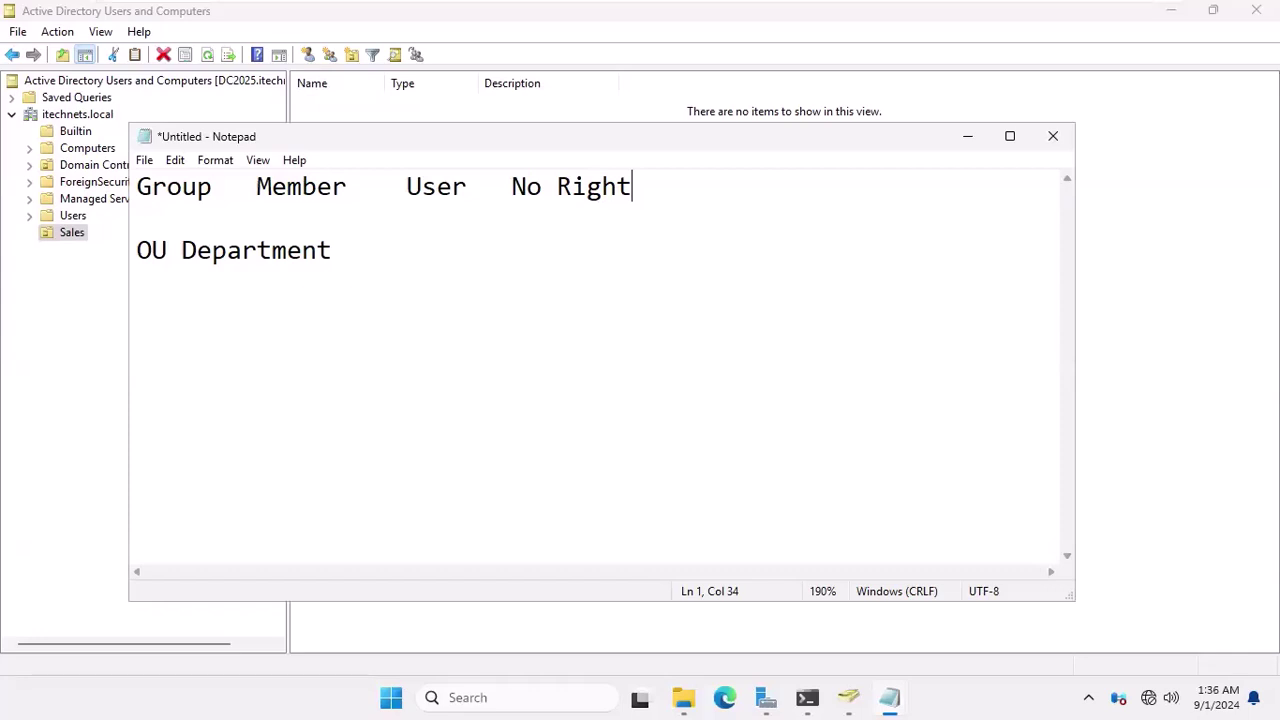
key("Return")
key("Return")
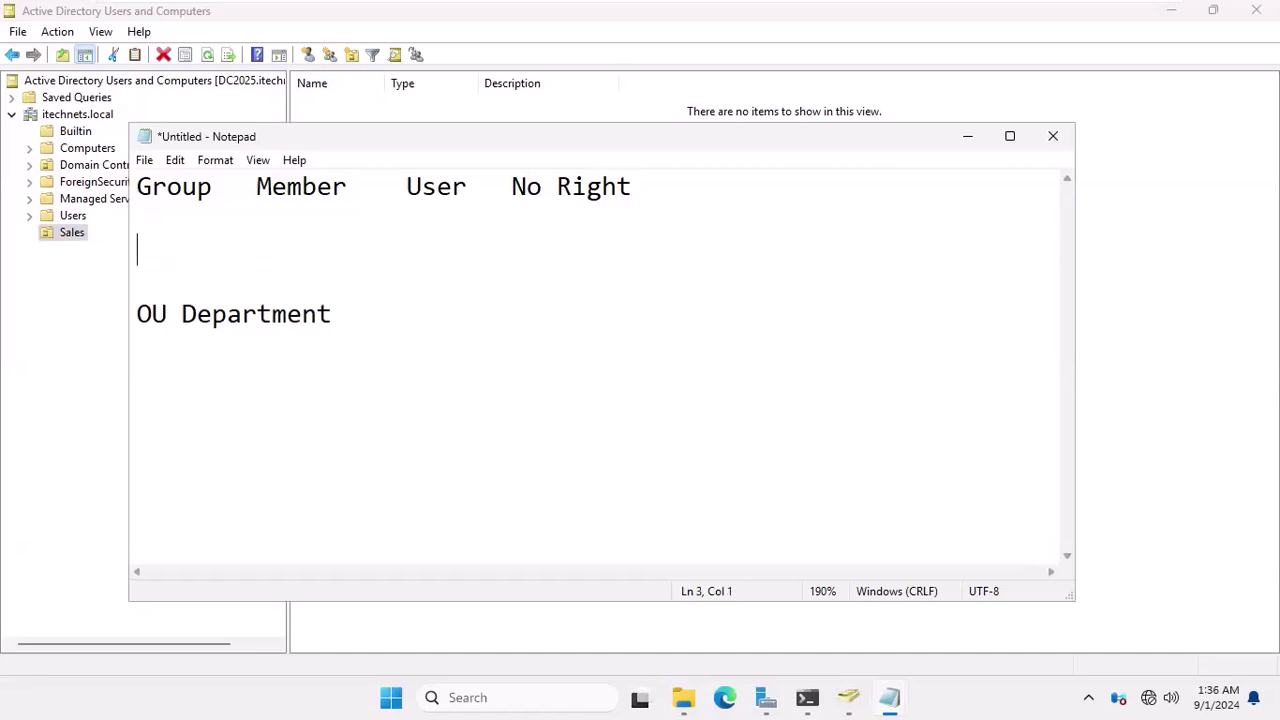
type("User right")
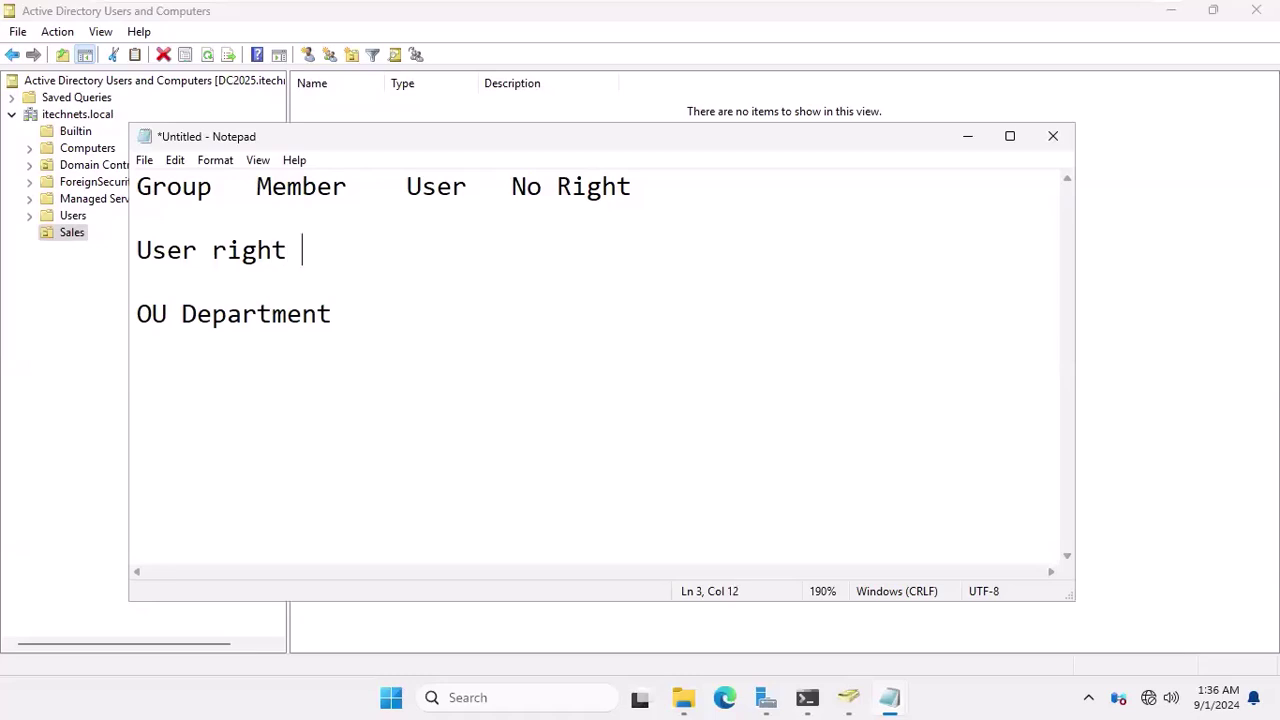
Step: Complete the User right line in the Notepad notes so that it reads User rights create object/delete
key("BackSpace")
type("s")
type("creat")
key("BackSpace")
key("BackSpace")
type("eate obb")
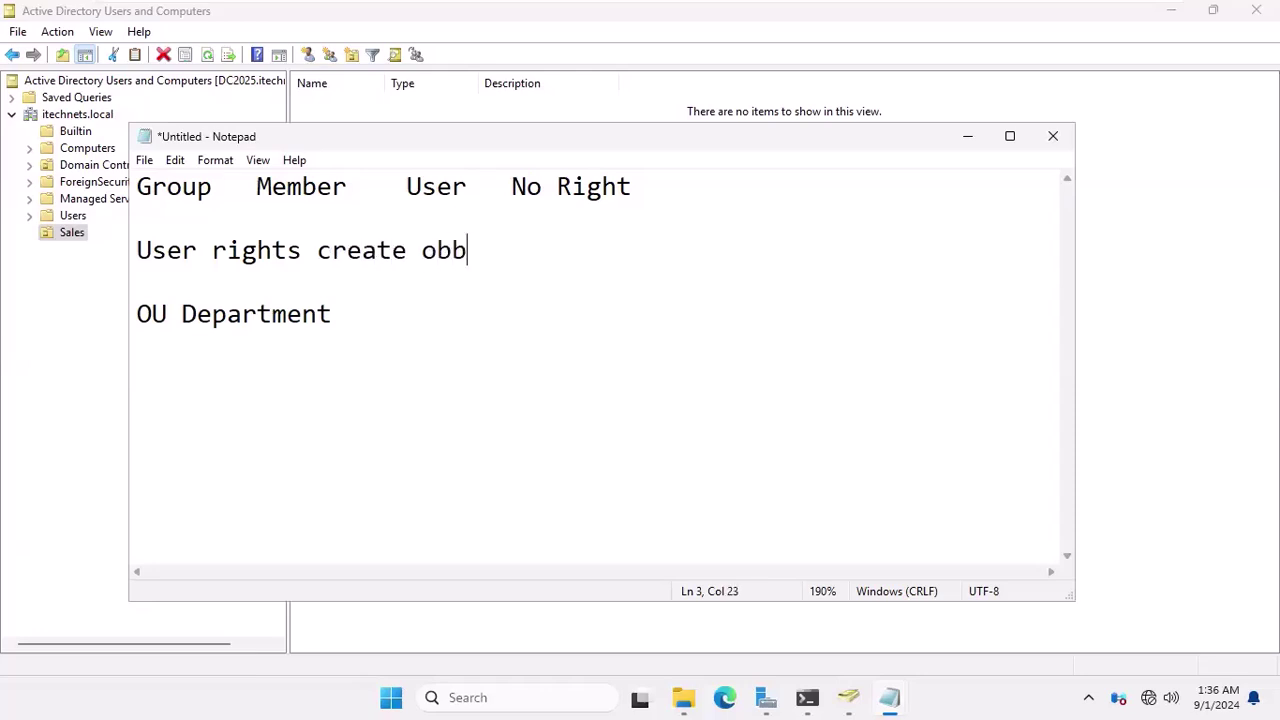
key("BackSpace")
type("ject/")
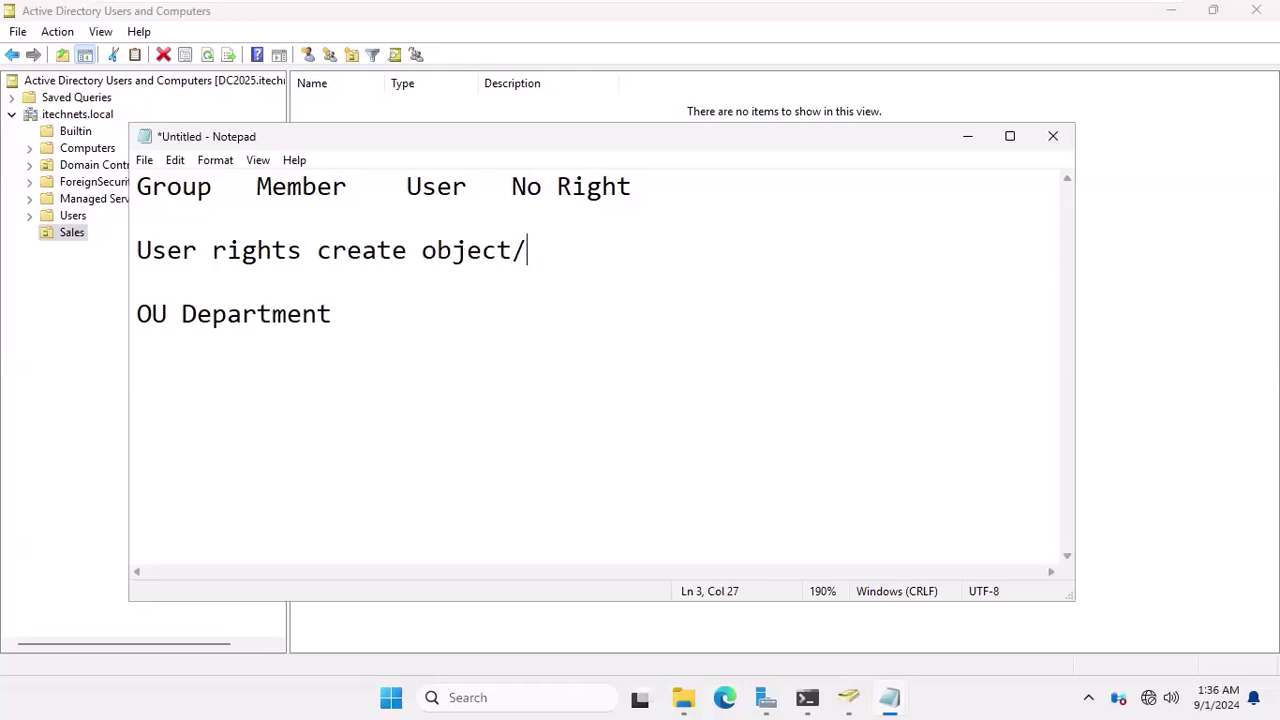
type("delete")
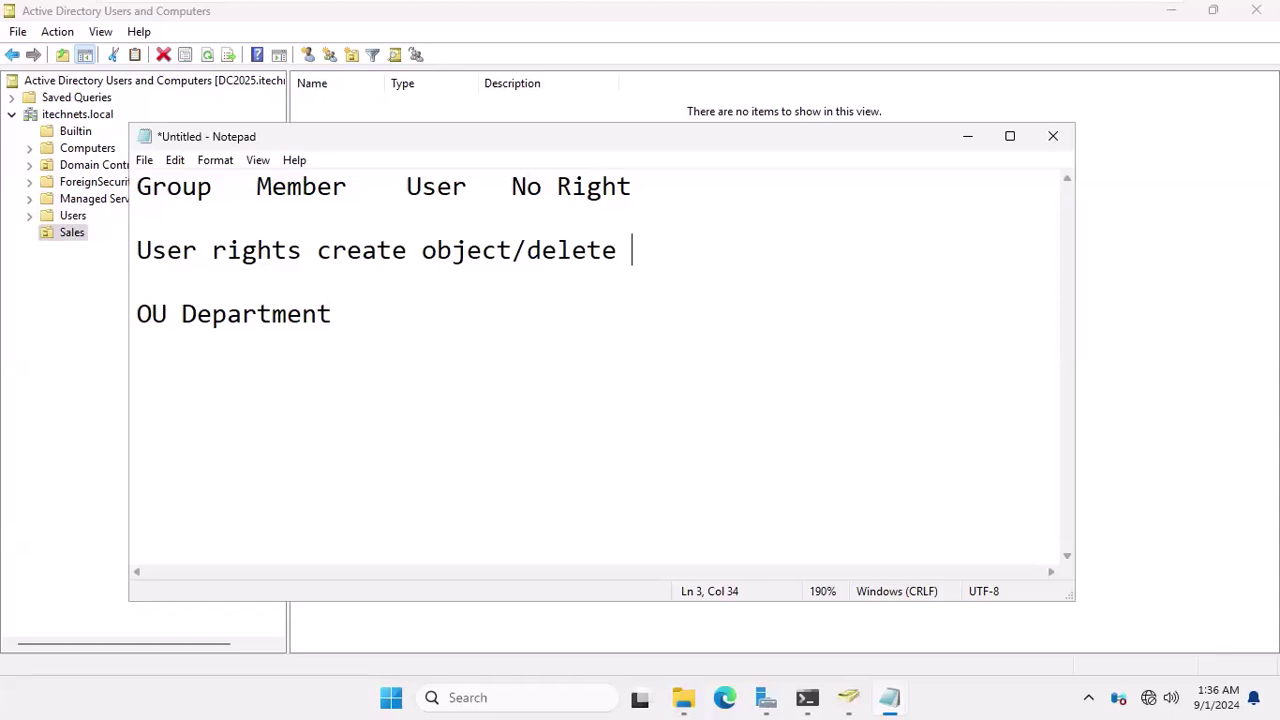
Step: Add a line two below User rights in the notes, reading properties followed by everyone/
key("Return")
key("Return")
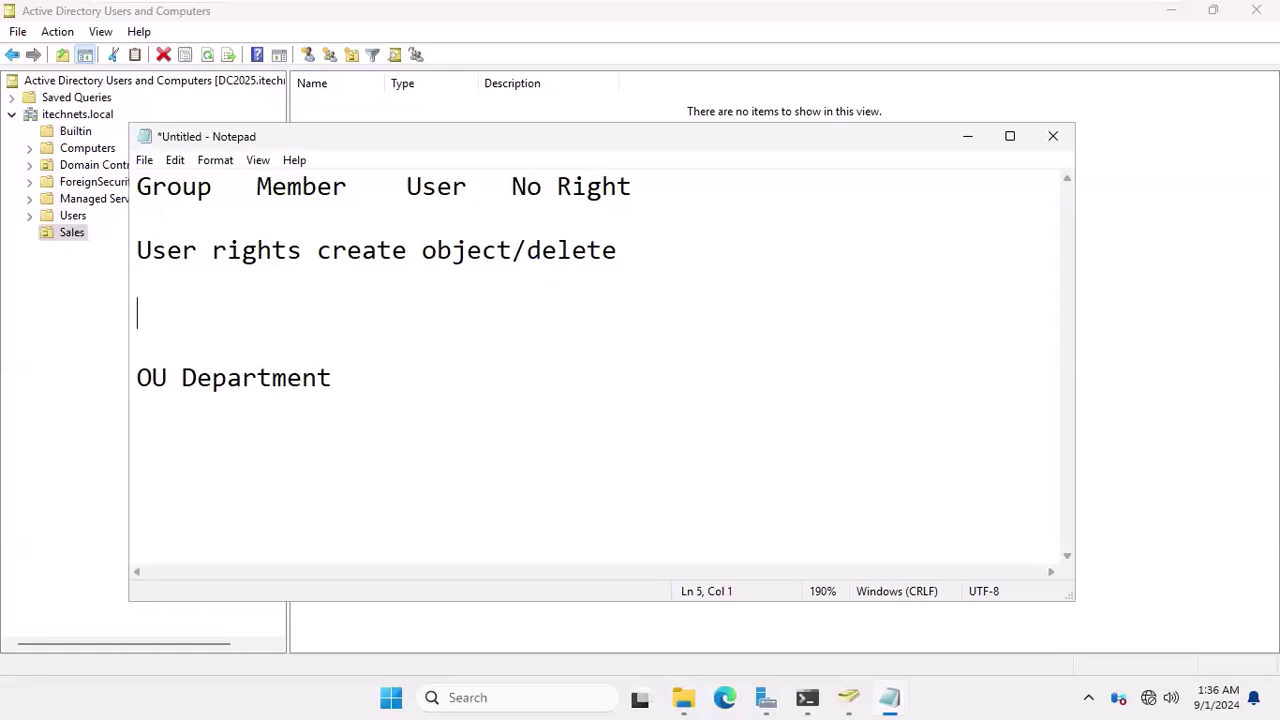
type("prope")
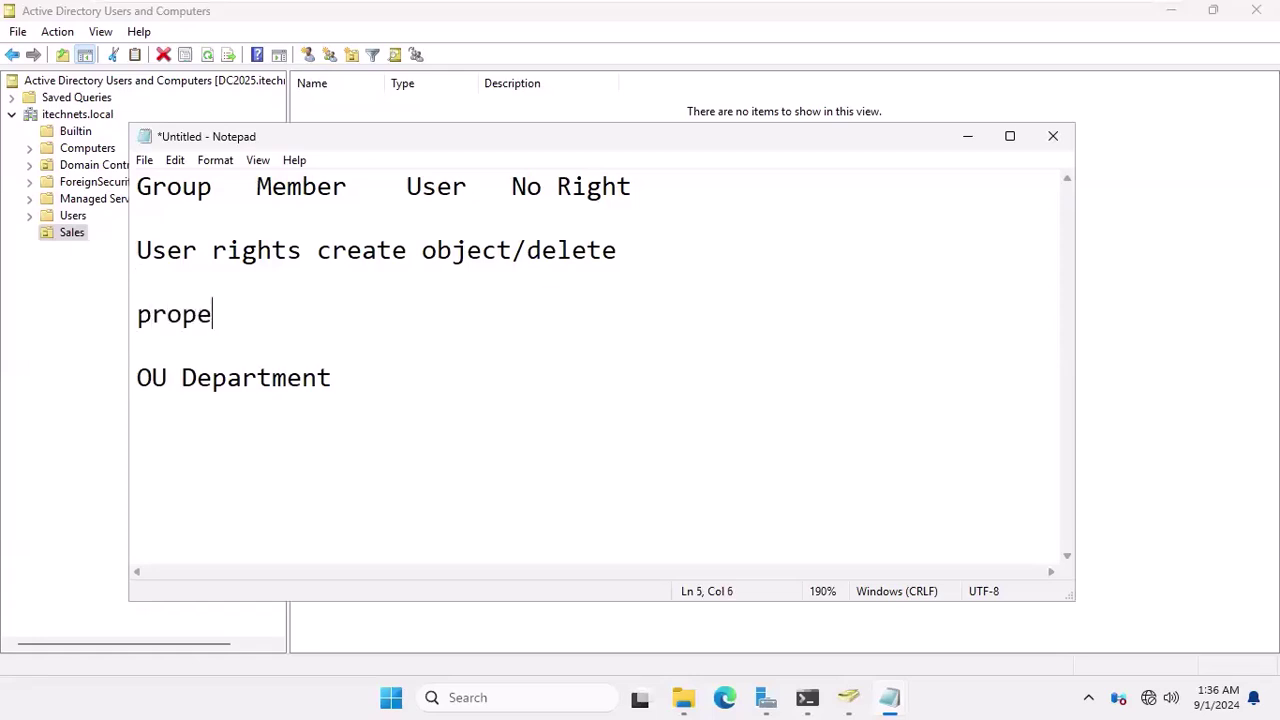
type("rties   ")
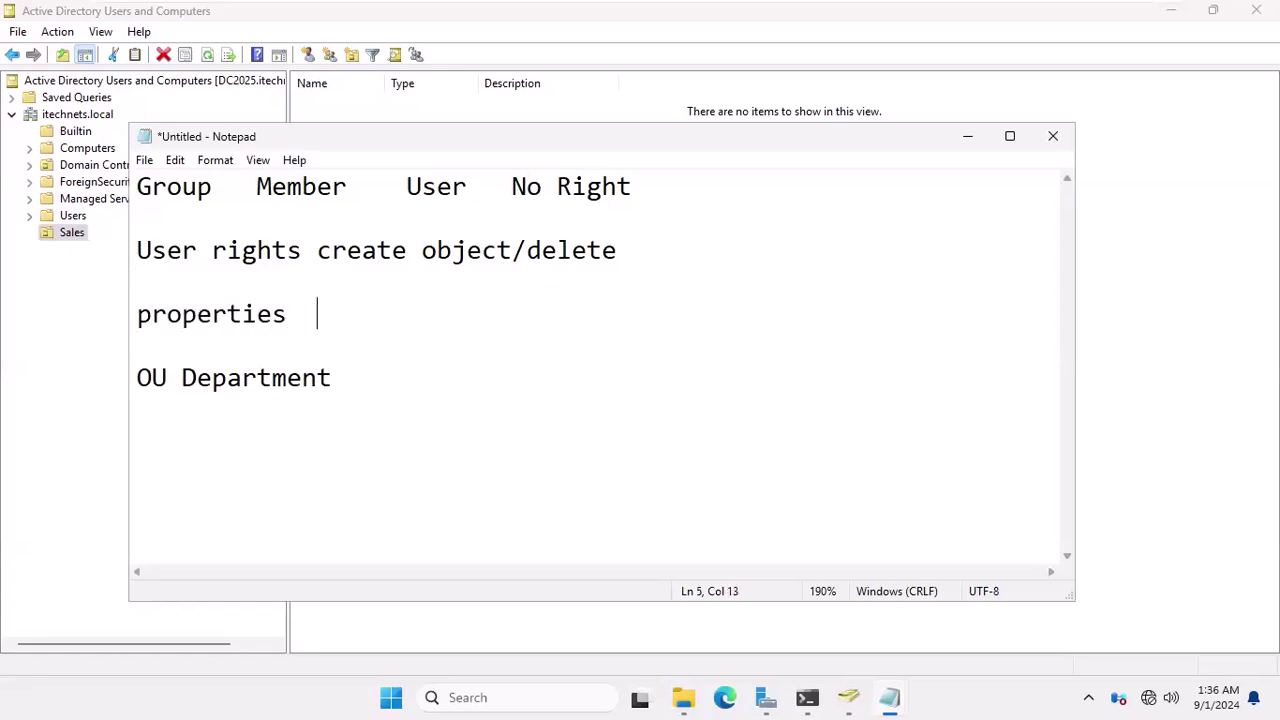
type("everyone")
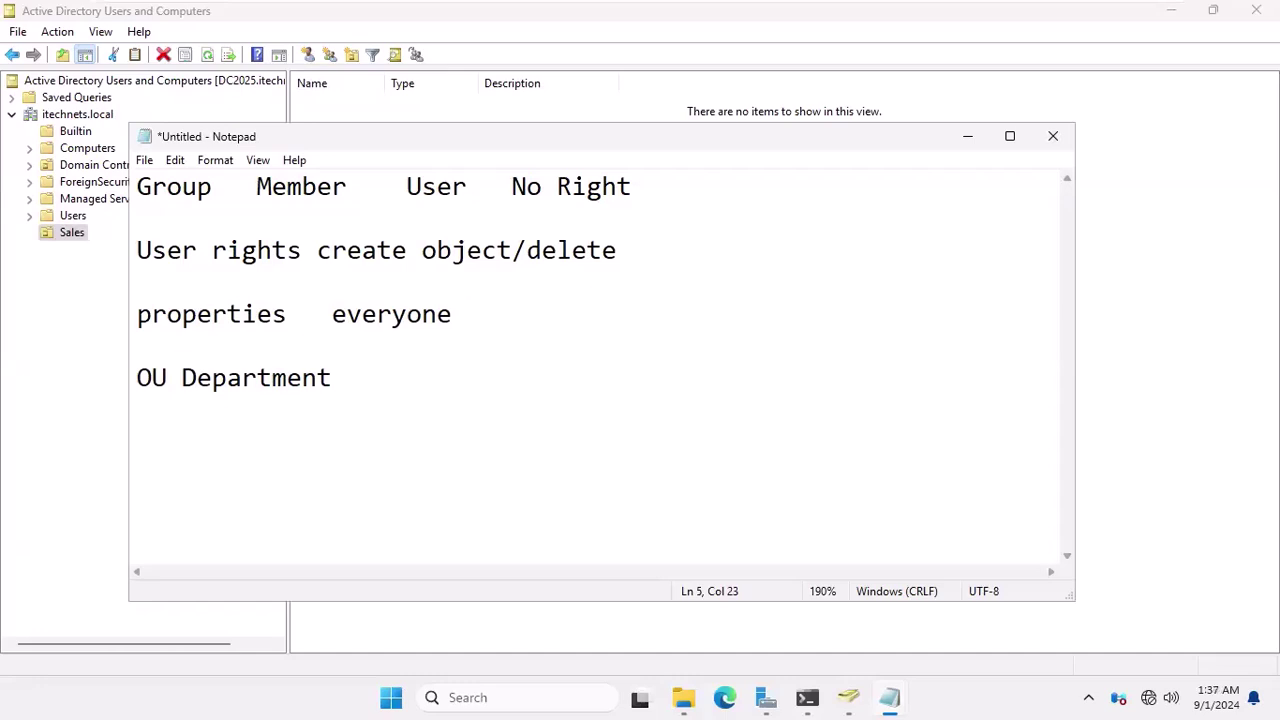
key("BackSpace")
type("/")
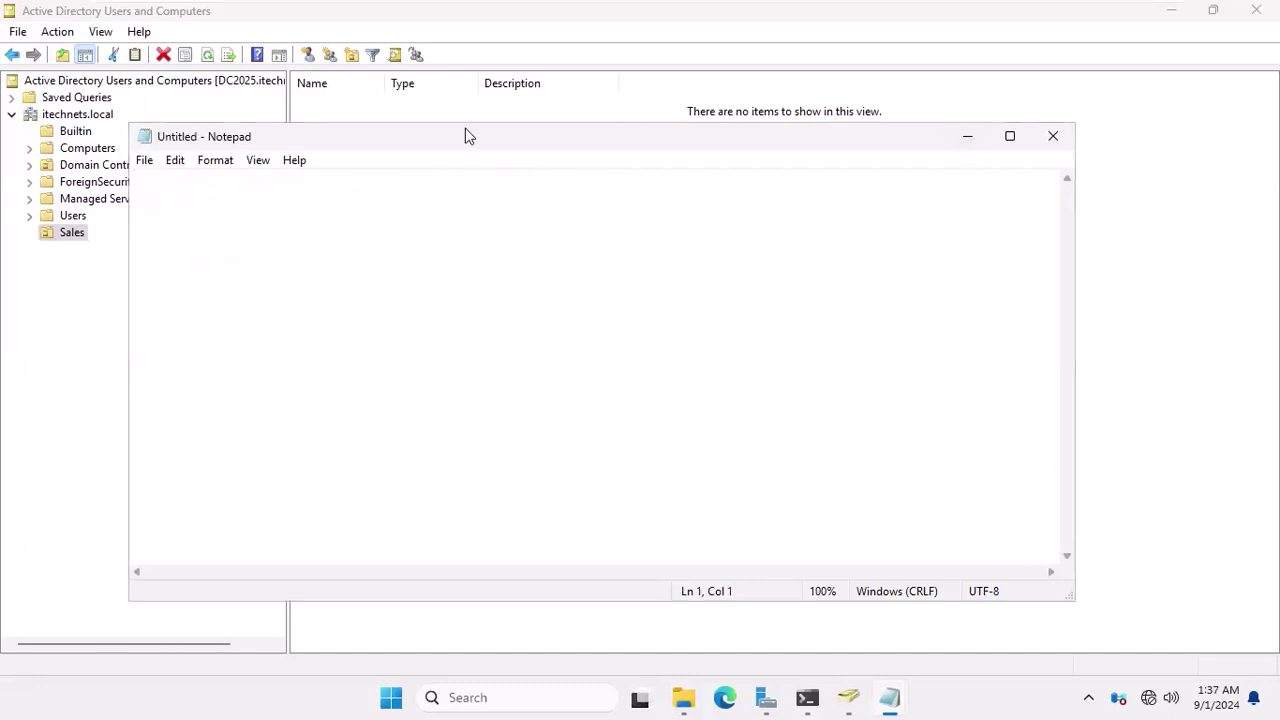
Step: Close the blank Notepad window and examine the groups in the Builtin and Users containers, widening the Name column for Users
left_click(1050, 135)
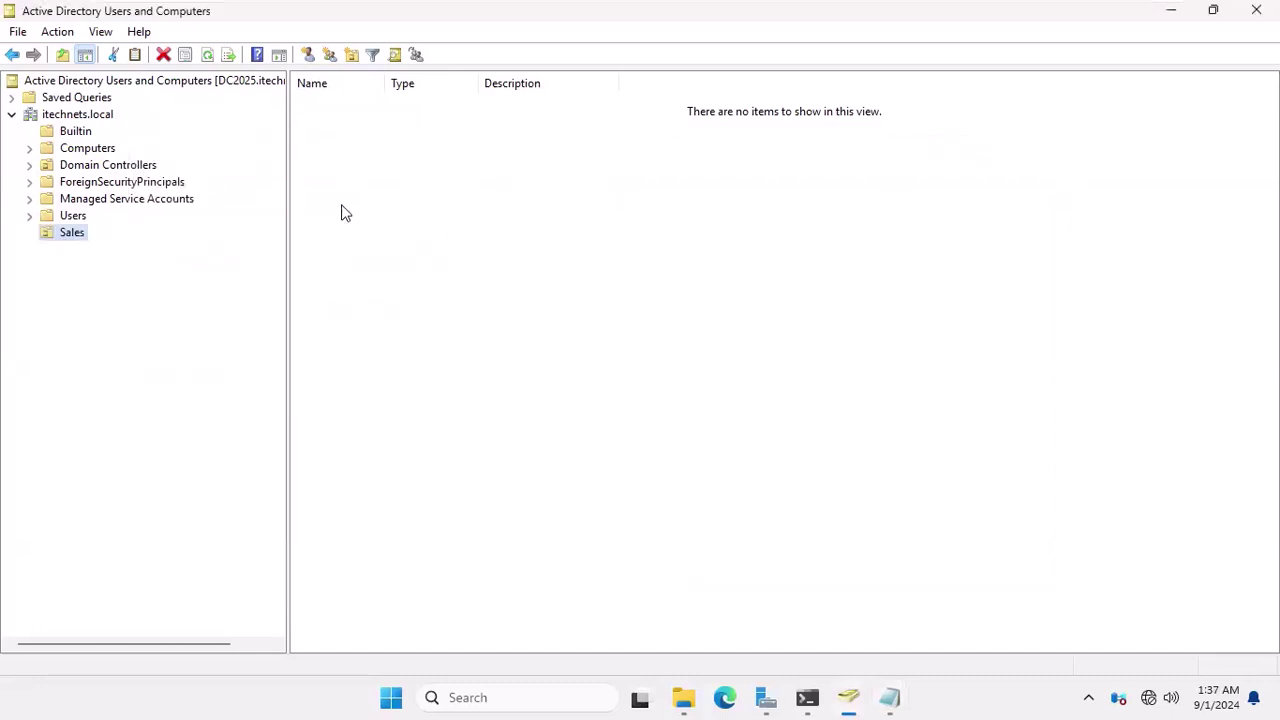
left_click(74, 132)
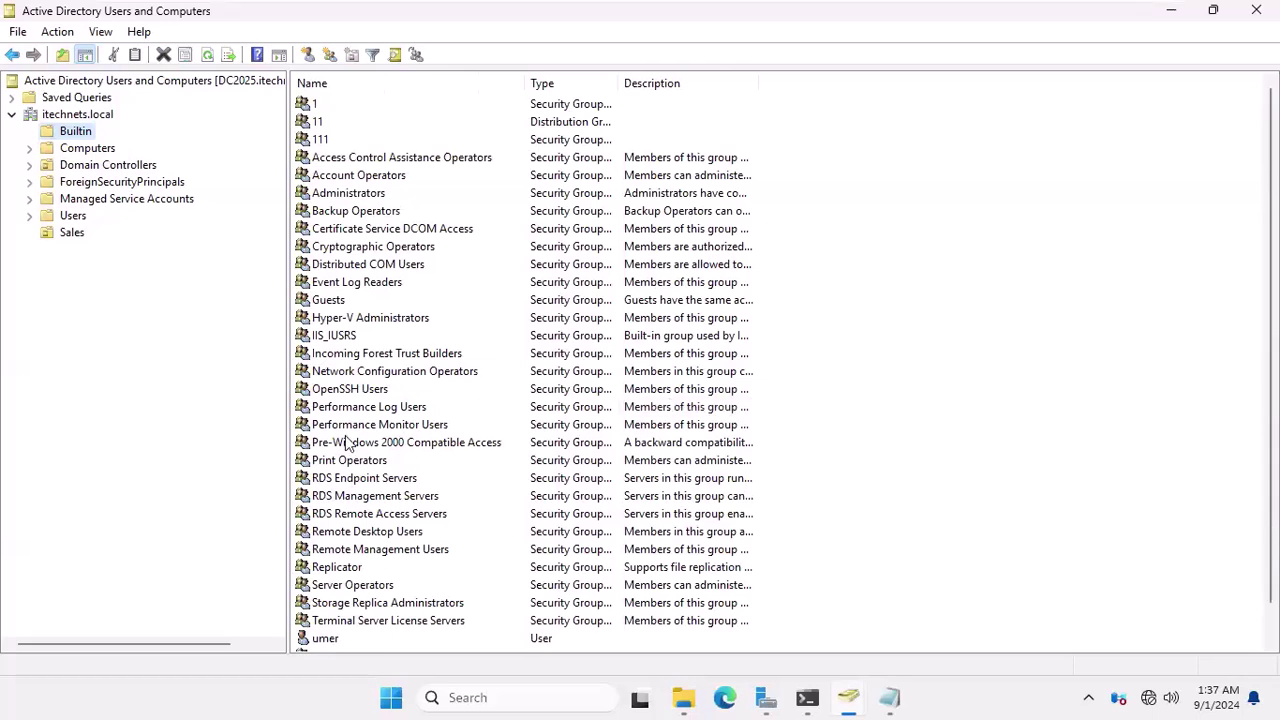
left_click(73, 218)
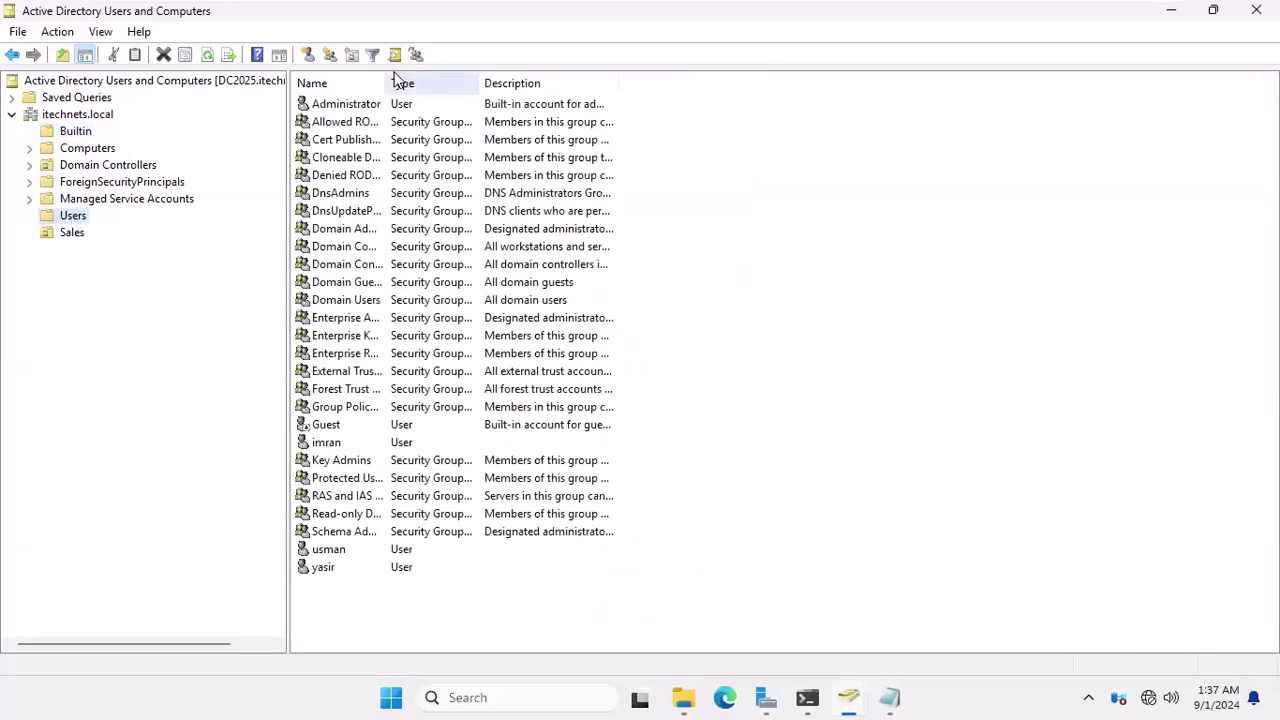
left_click_drag(385, 72, 527, 86)
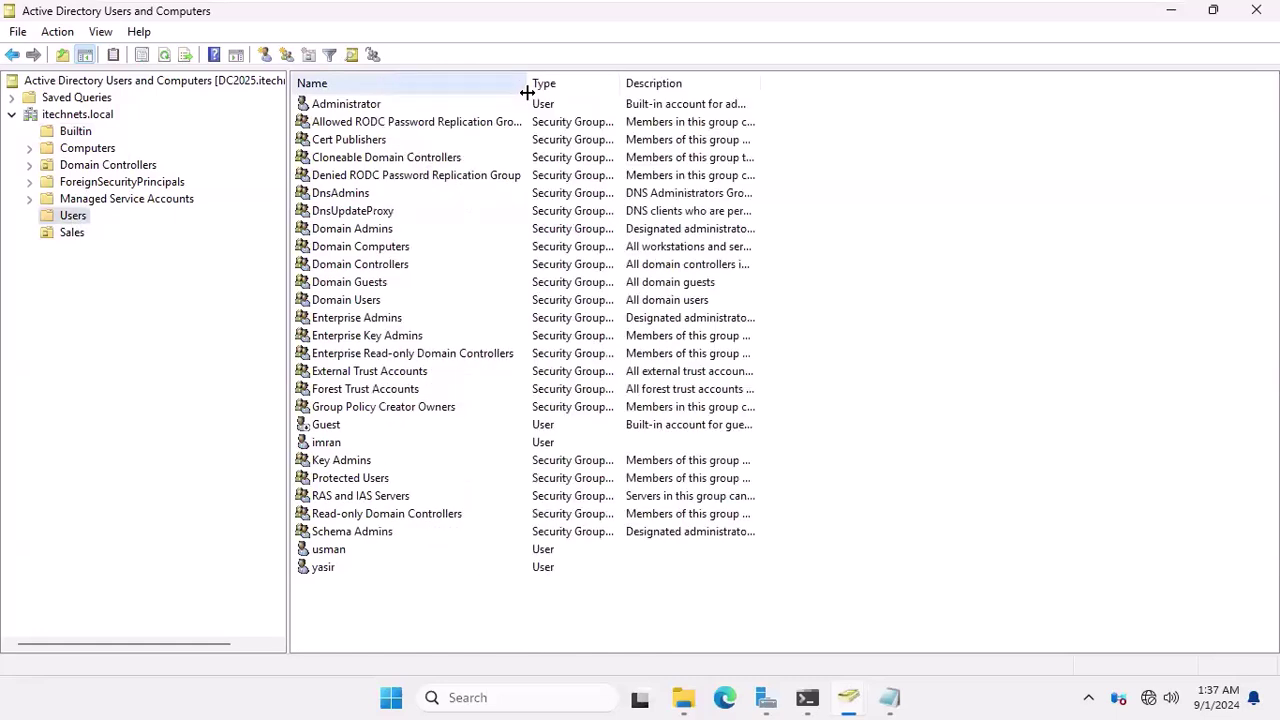
left_click(355, 266)
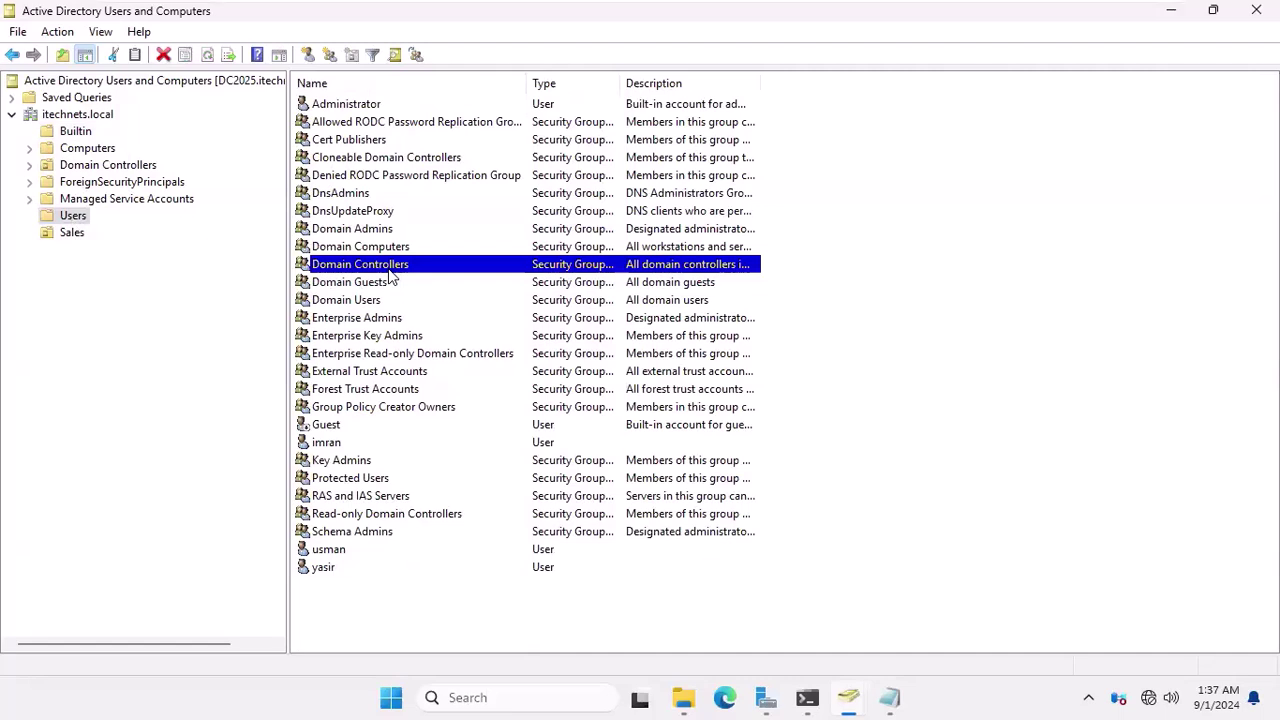
Step: Return to the Notepad notes and replace everyone/ on the properties line with add administrator group
left_click(900, 697)
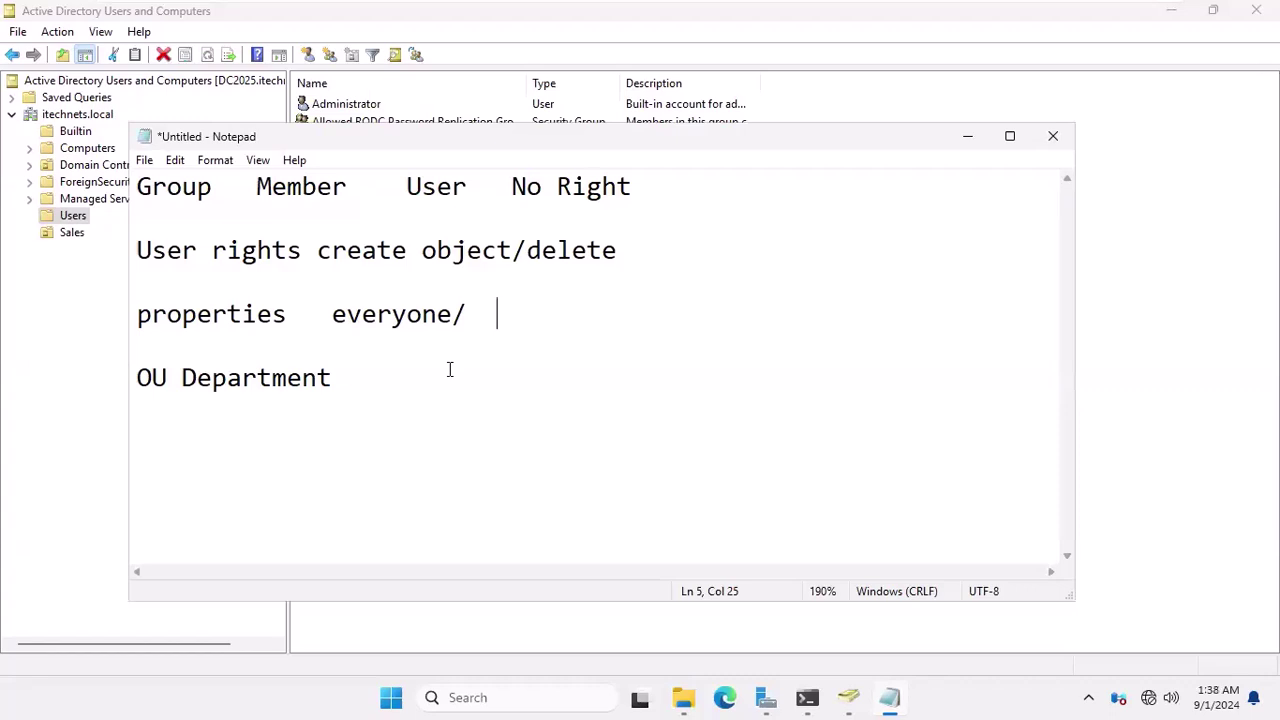
key("BackSpace")
key("BackSpace")
key("BackSpace")
key("BackSpace")
key("BackSpace")
key("BackSpace")
key("BackSpace")
key("BackSpace")
key("BackSpace")
key("BackSpace")
key("BackSpace")
type("aadd")
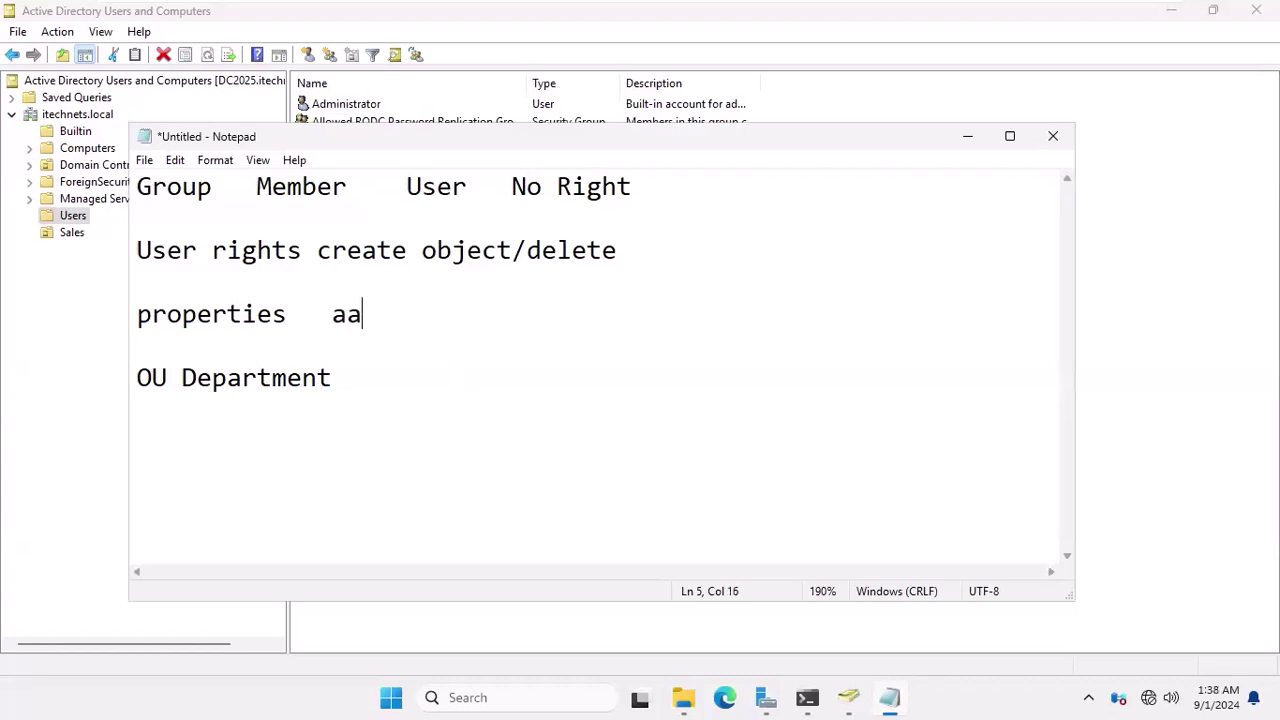
key("BackSpace")
key("BackSpace")
key("BackSpace")
type("dd adminis")
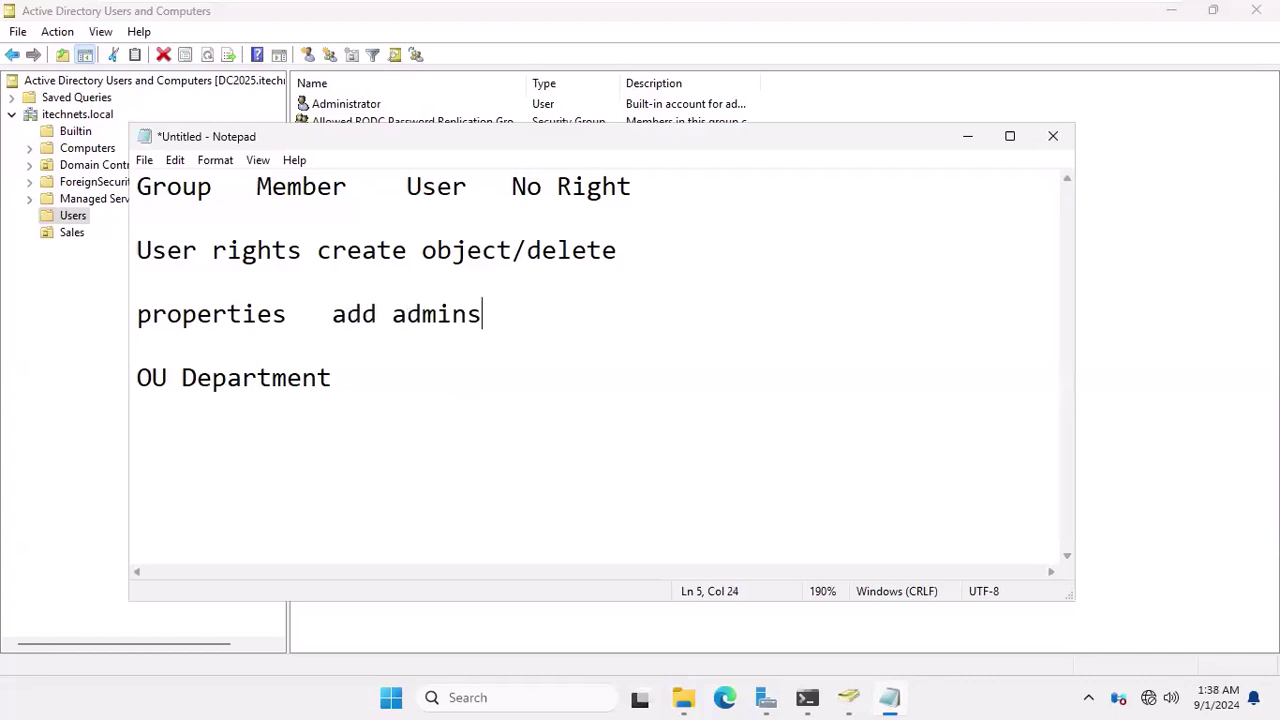
key("BackSpace")
type("istra")
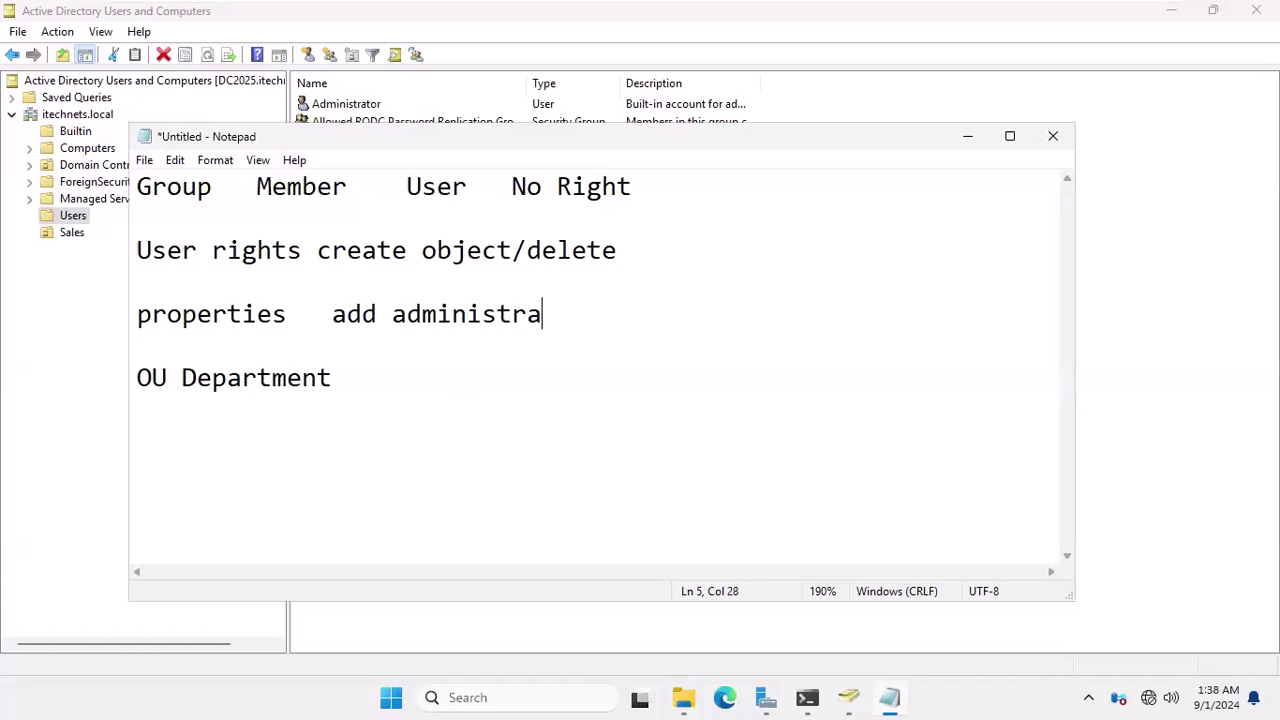
type("tor  group")
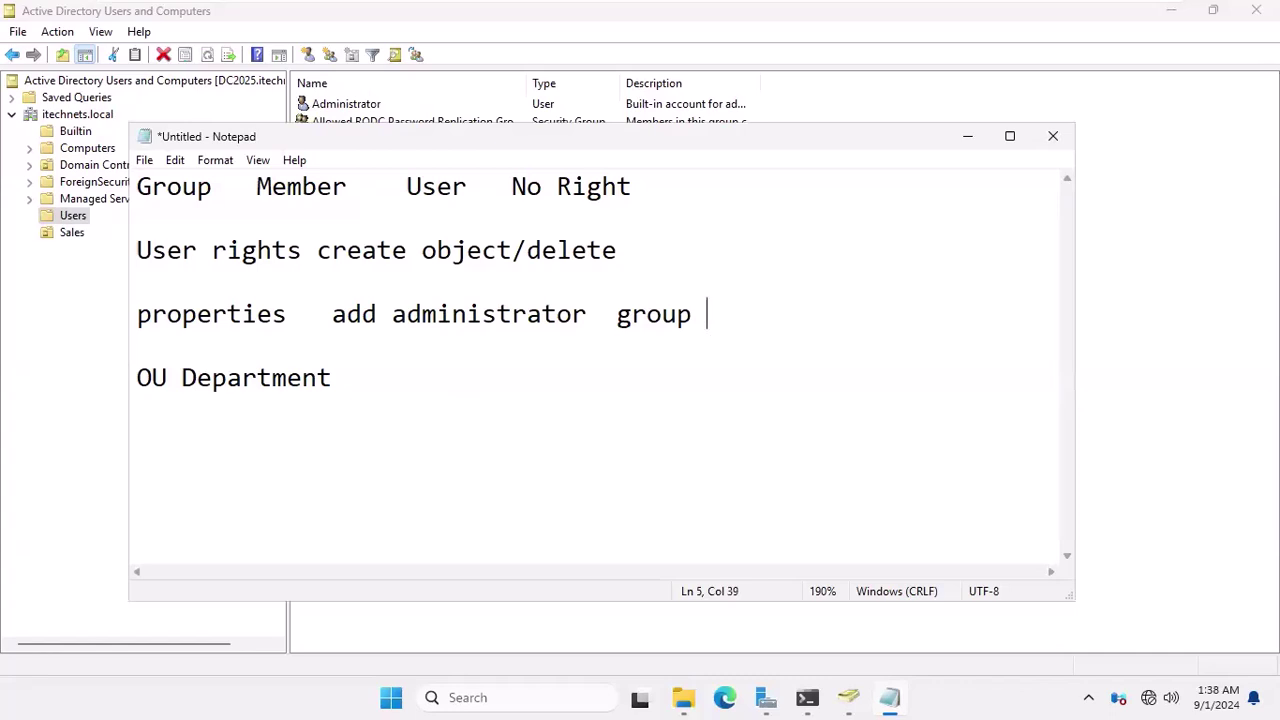
key("Left")
key("Left")
key("Left")
key("Left")
key("Left")
key("Left")
key("BackSpace")
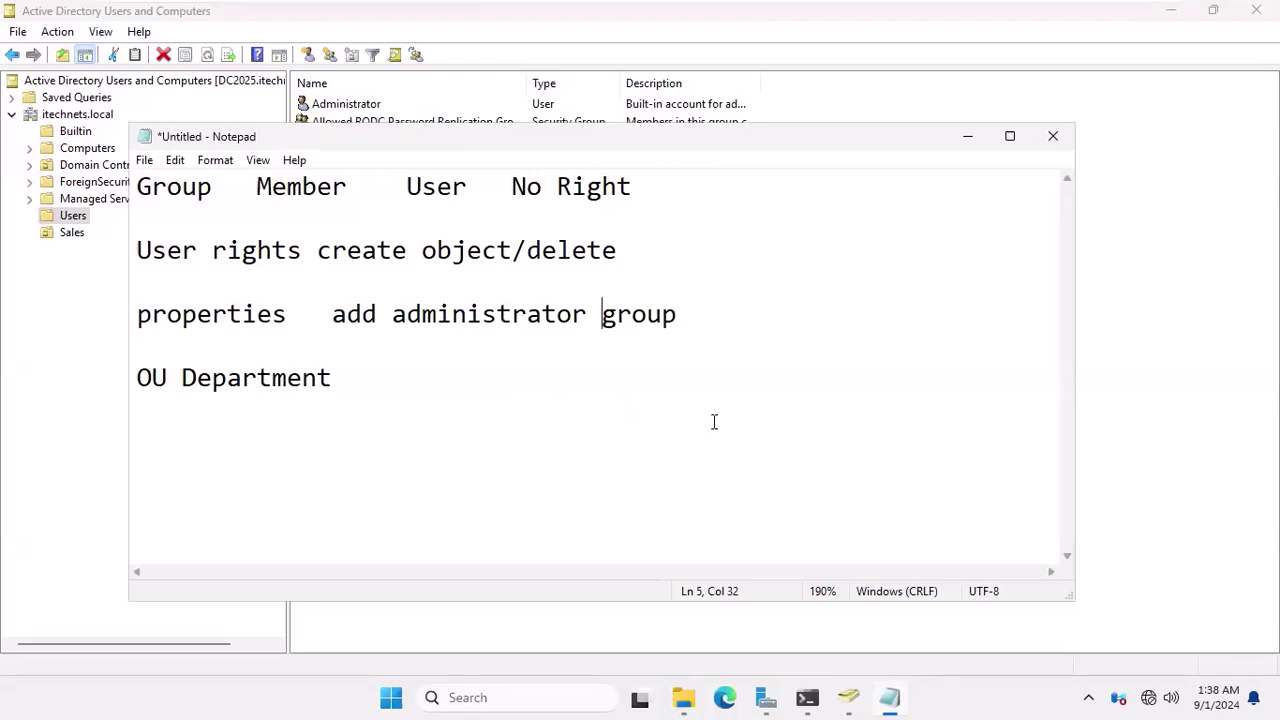
Step: Append four user first names, separated by slashes, to the OU Department line
left_click(363, 388)
type("usman/")
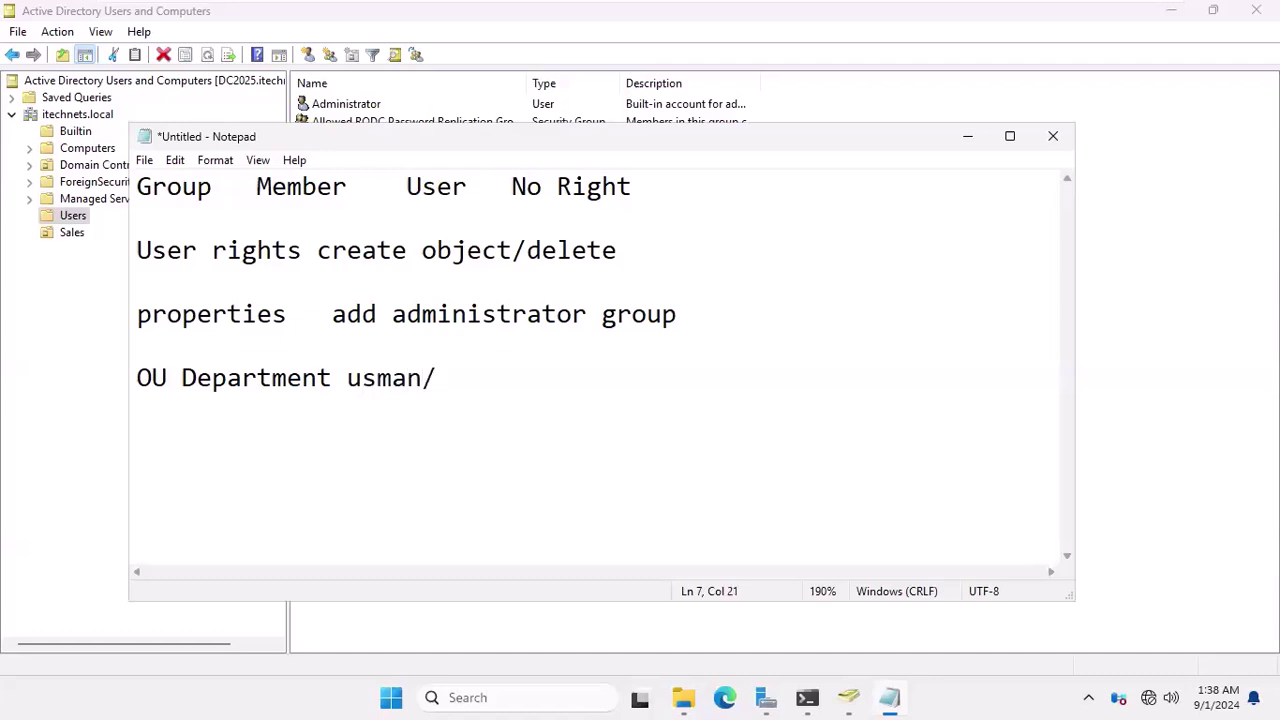
type("imran/ume")
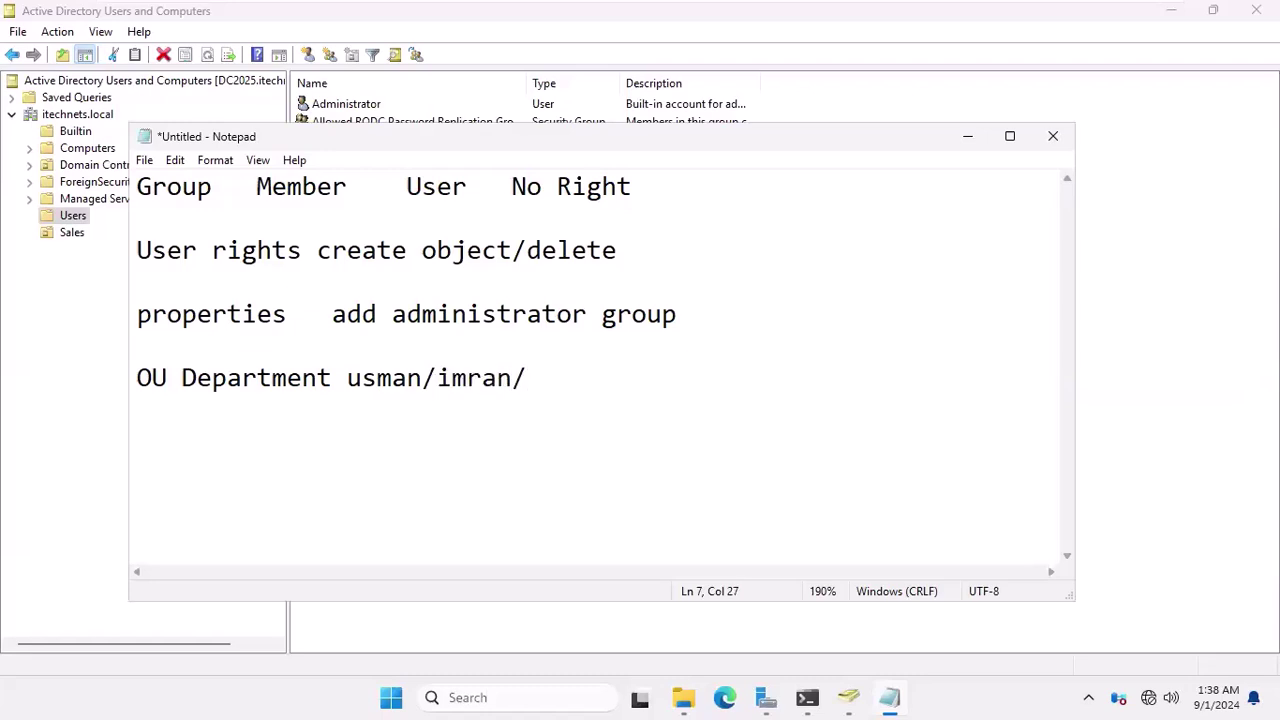
type("/hsi")
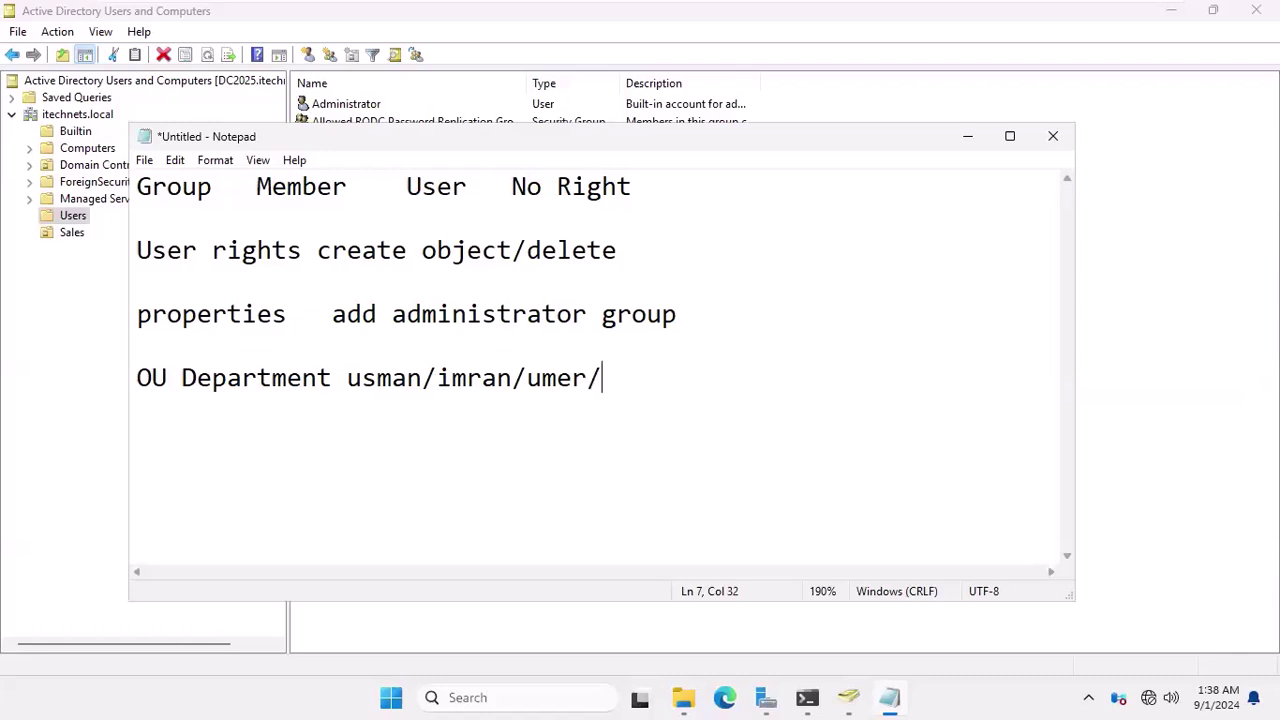
key("BackSpace")
key("BackSpace")
type("isham")
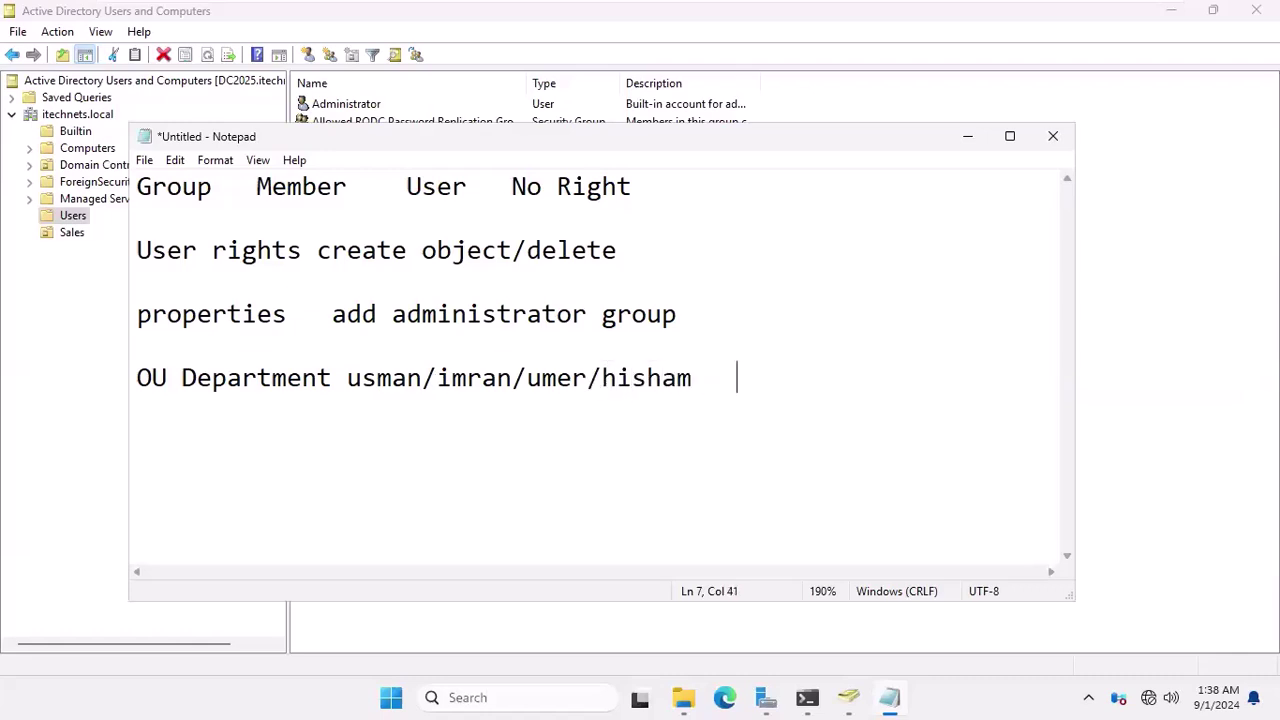
Step: Insert Sales between OU Department and the list of user names
key("Return")
key("Return")
key("Up")
key("Up")
key("Right")
key("Right")
key("Right")
key("Right")
key("Right")
key("Right")
key("Right")
key("Right")
key("Right")
key("Right")
key("Right")
key("Right")
key("Right")
key("Right")
type("Sales")
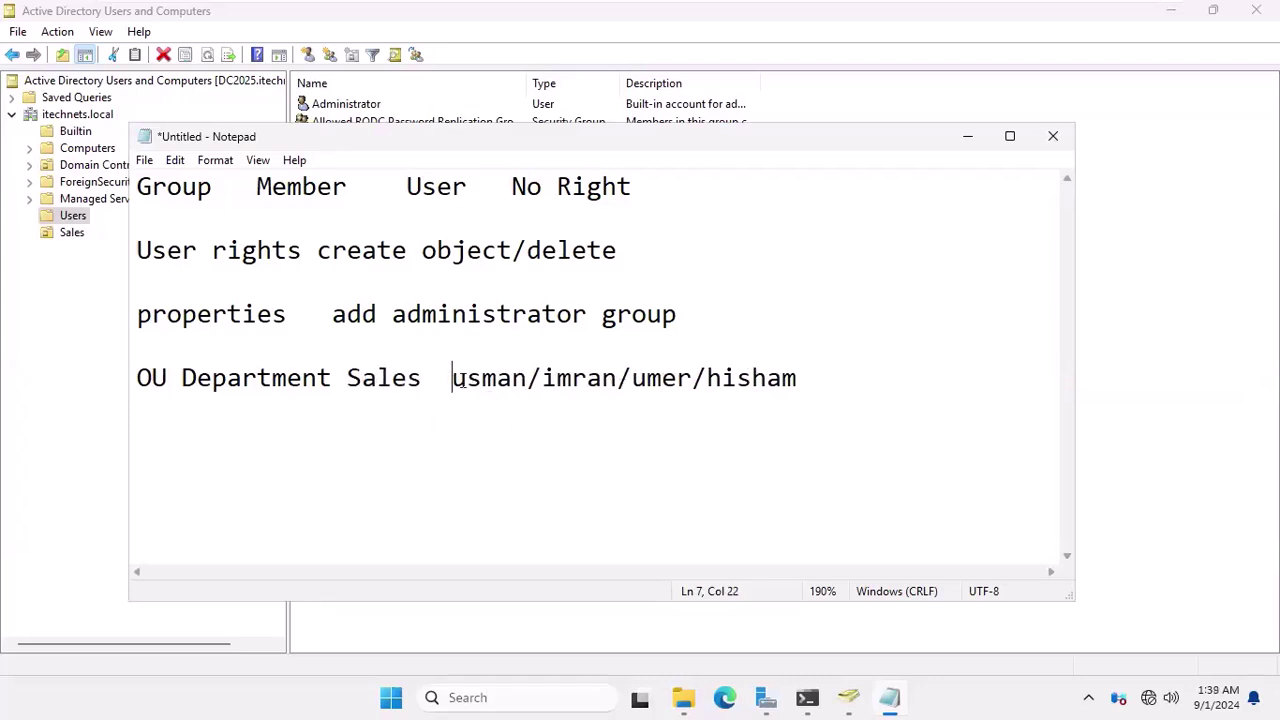
Step: Add a line two below the OU Department line reading policy internet block
left_click_drag(452, 377, 814, 378)
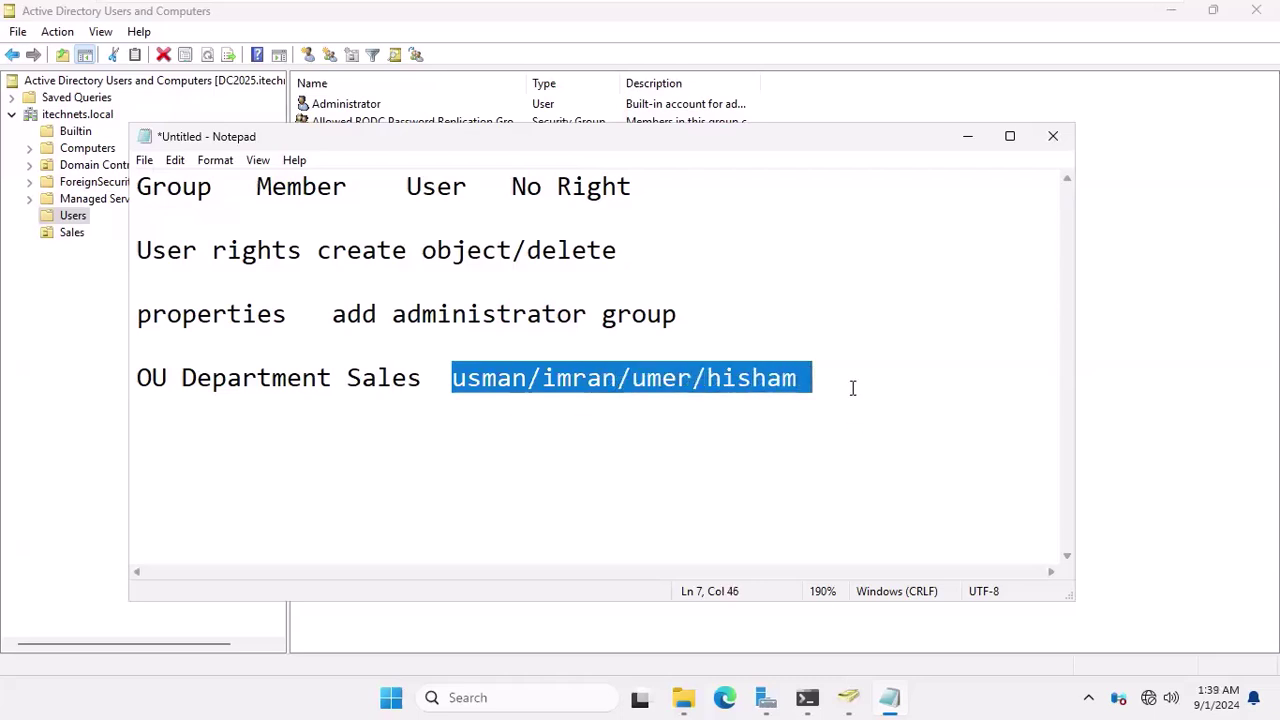
left_click(851, 388)
key("Return")
key("Return")
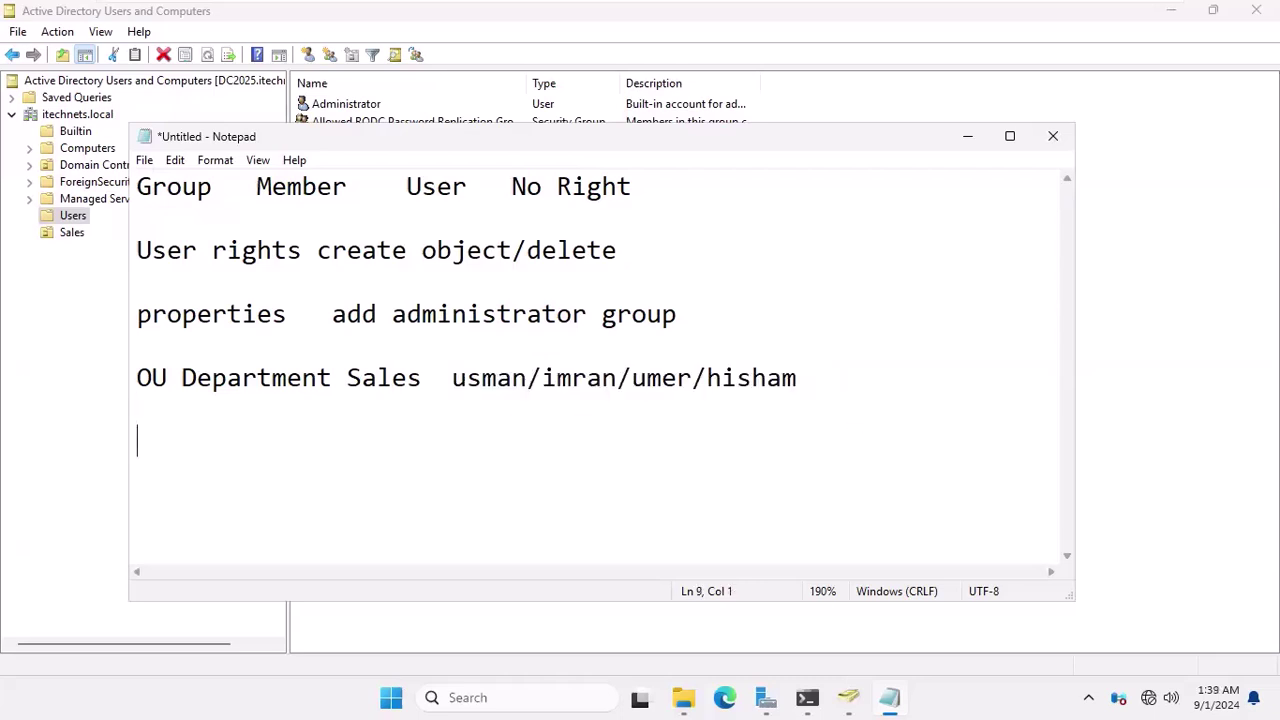
type("polic")
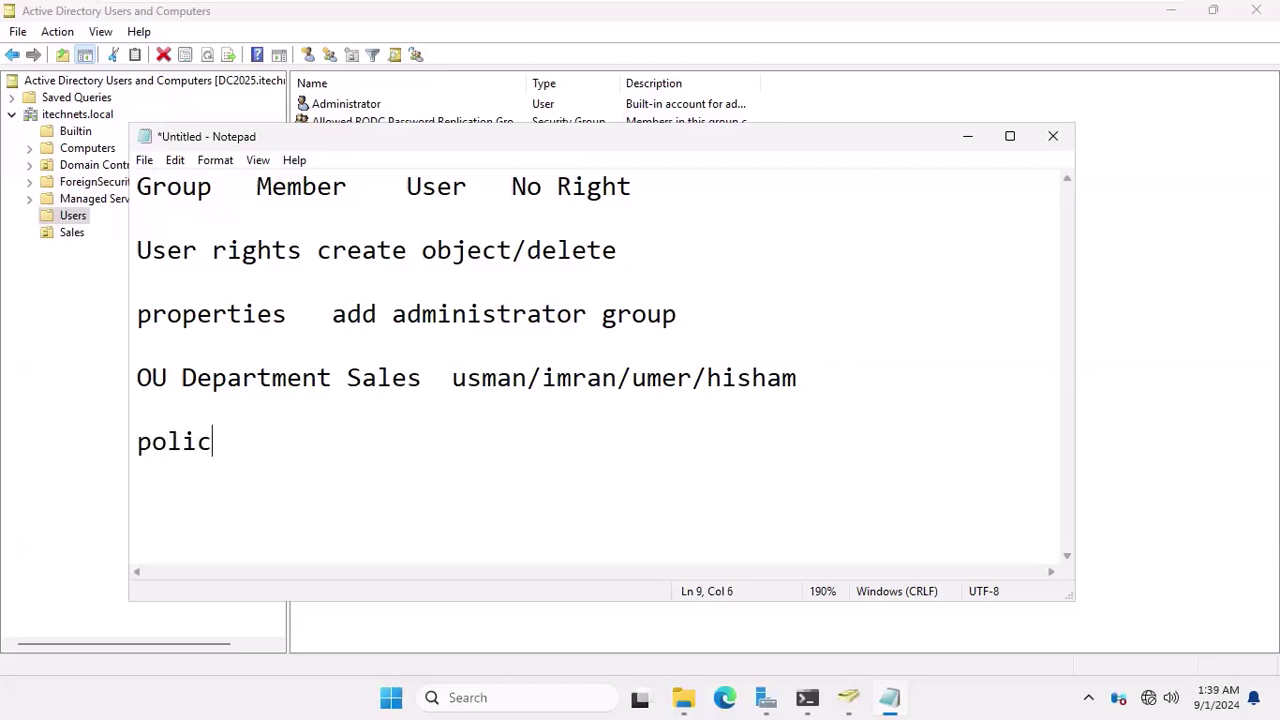
type("y inte")
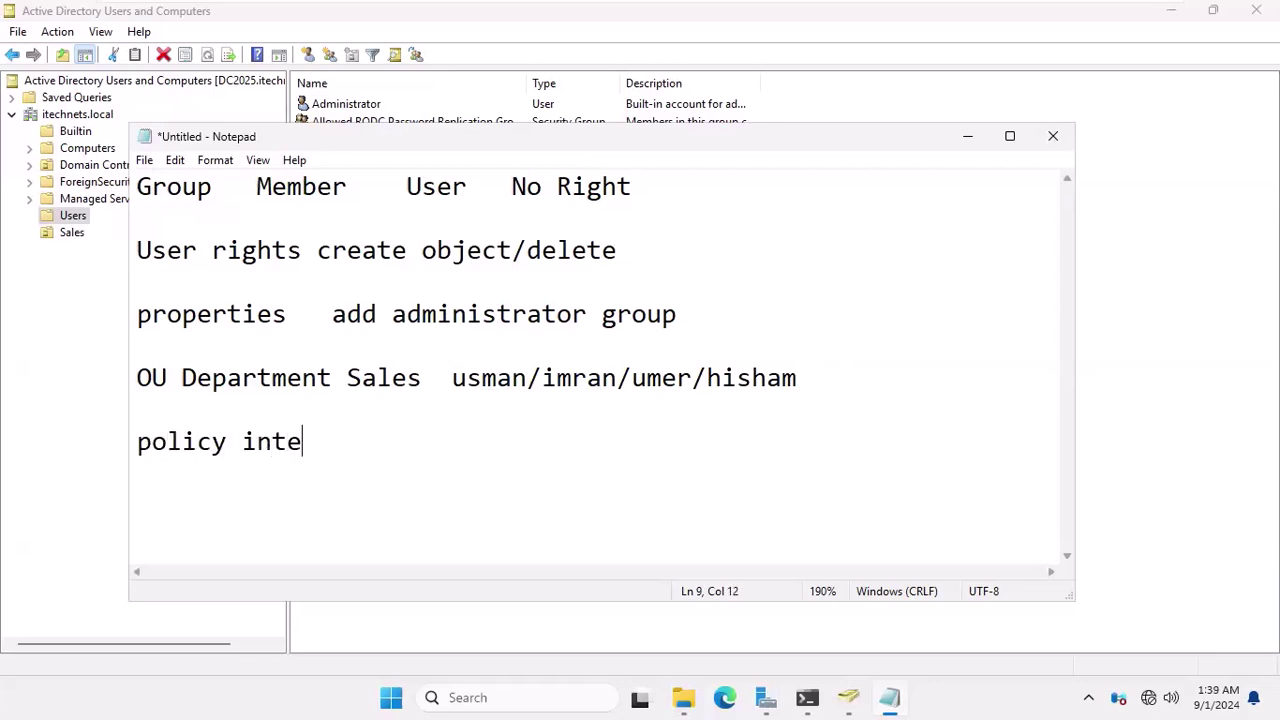
type("rnet block")
key("BackSpace")
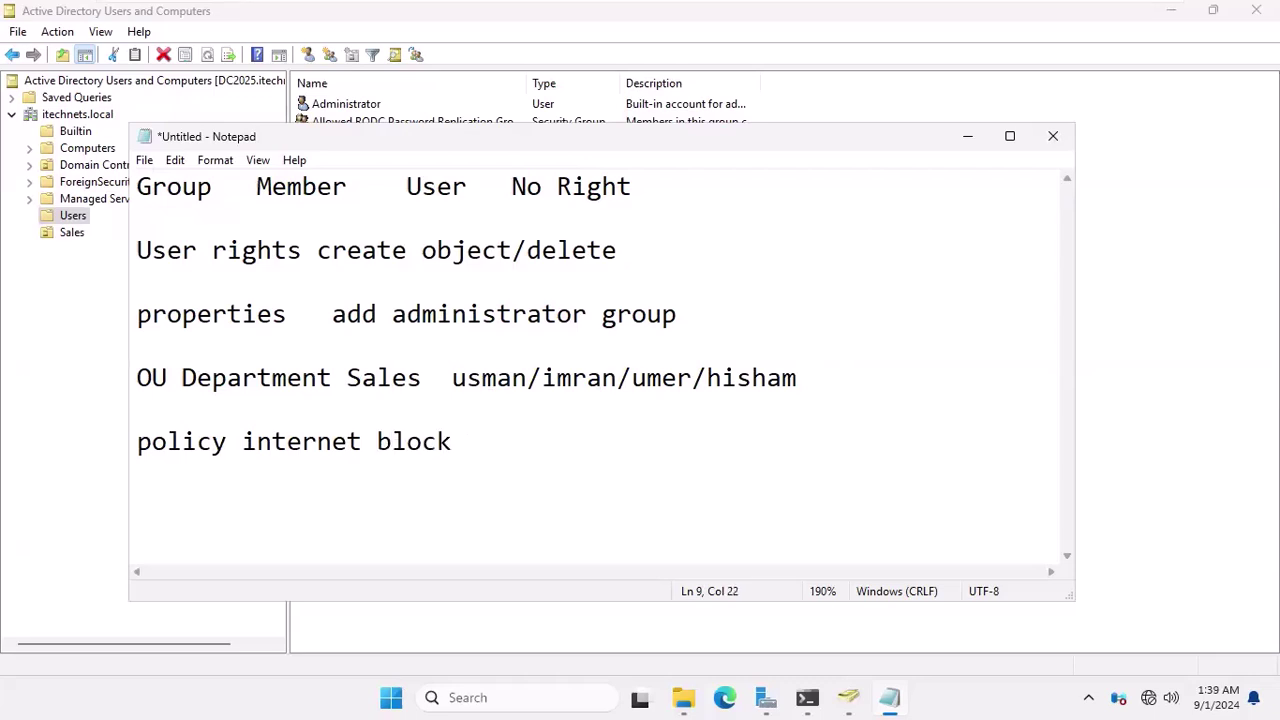
Step: Extend the policy line with /outside email sending block
type("/")
type("ema")
key("BackSpace")
key("BackSpace")
key("BackSpace")
type("outside ")
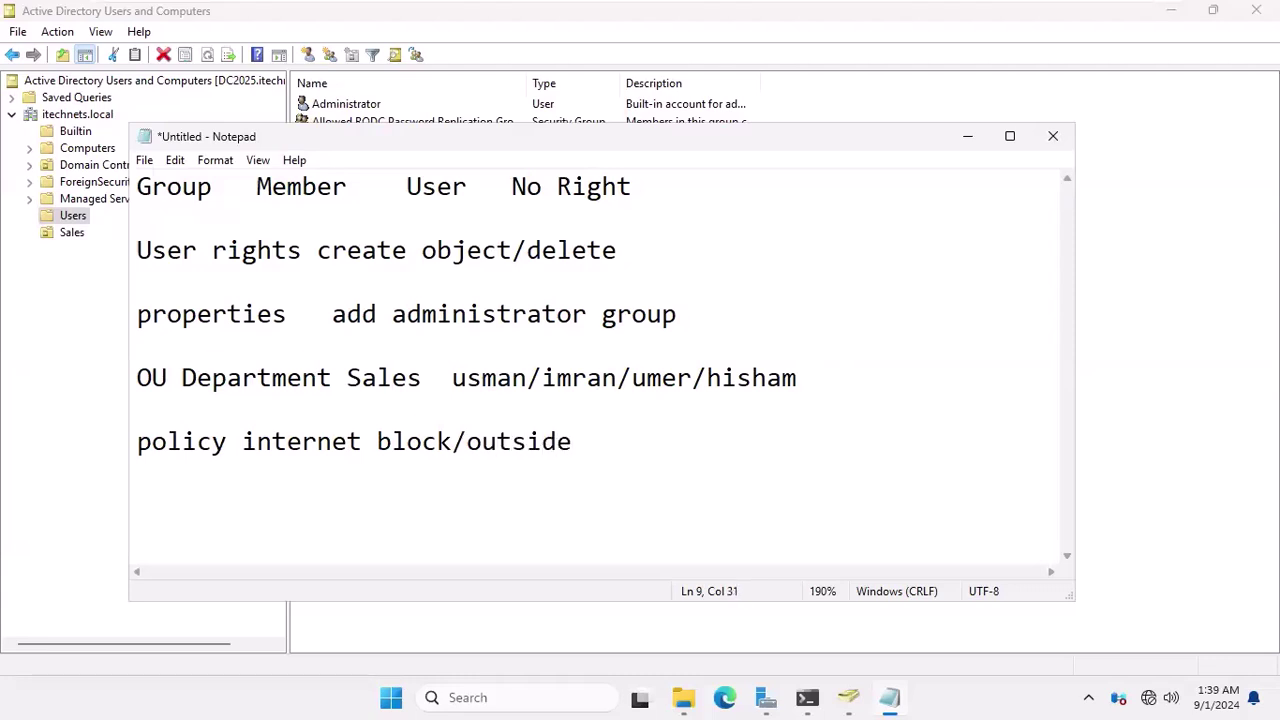
type("email sendi")
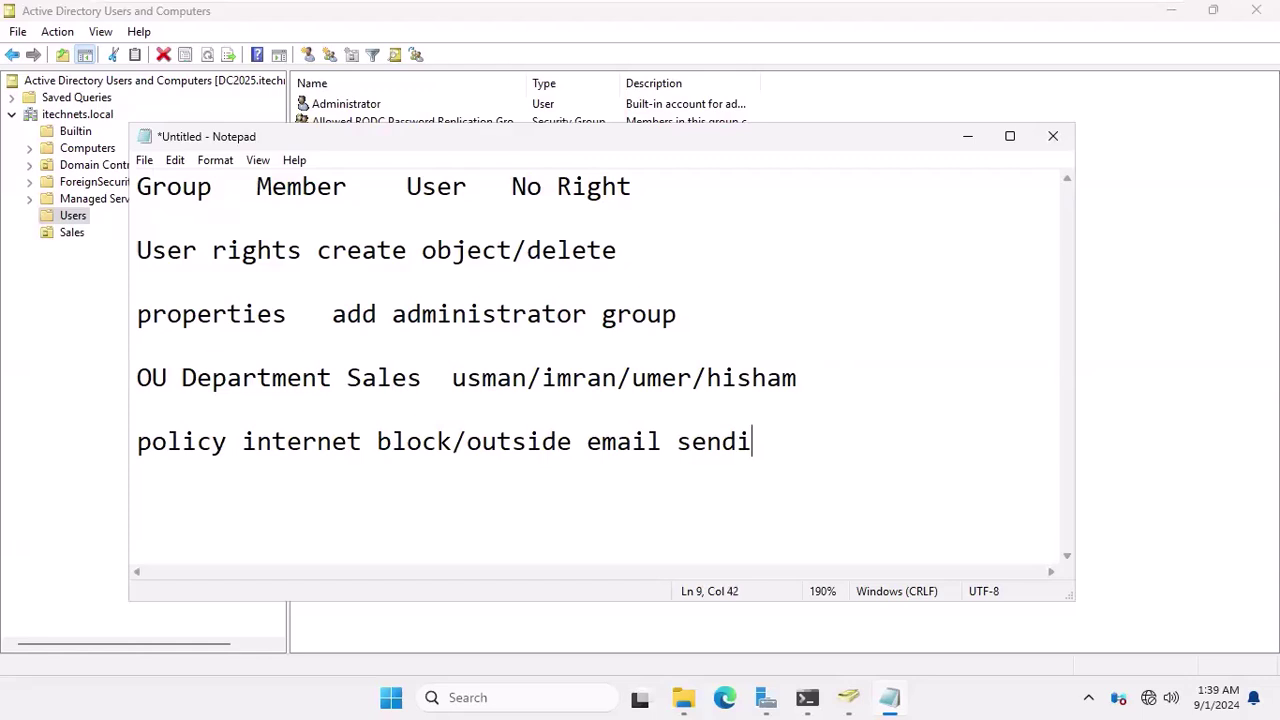
type("ng block")
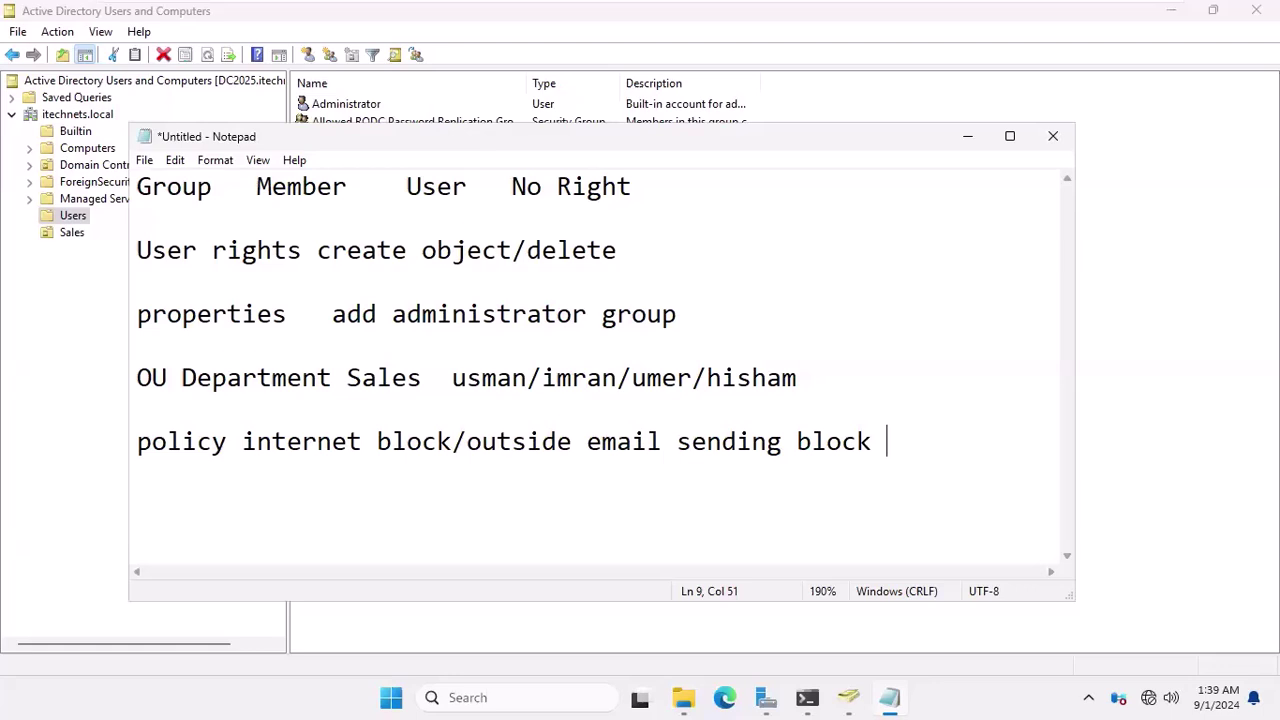
Step: Add a line two below the policy line reading computer/domain/ou
key("Return")
key("Return")
type("user")
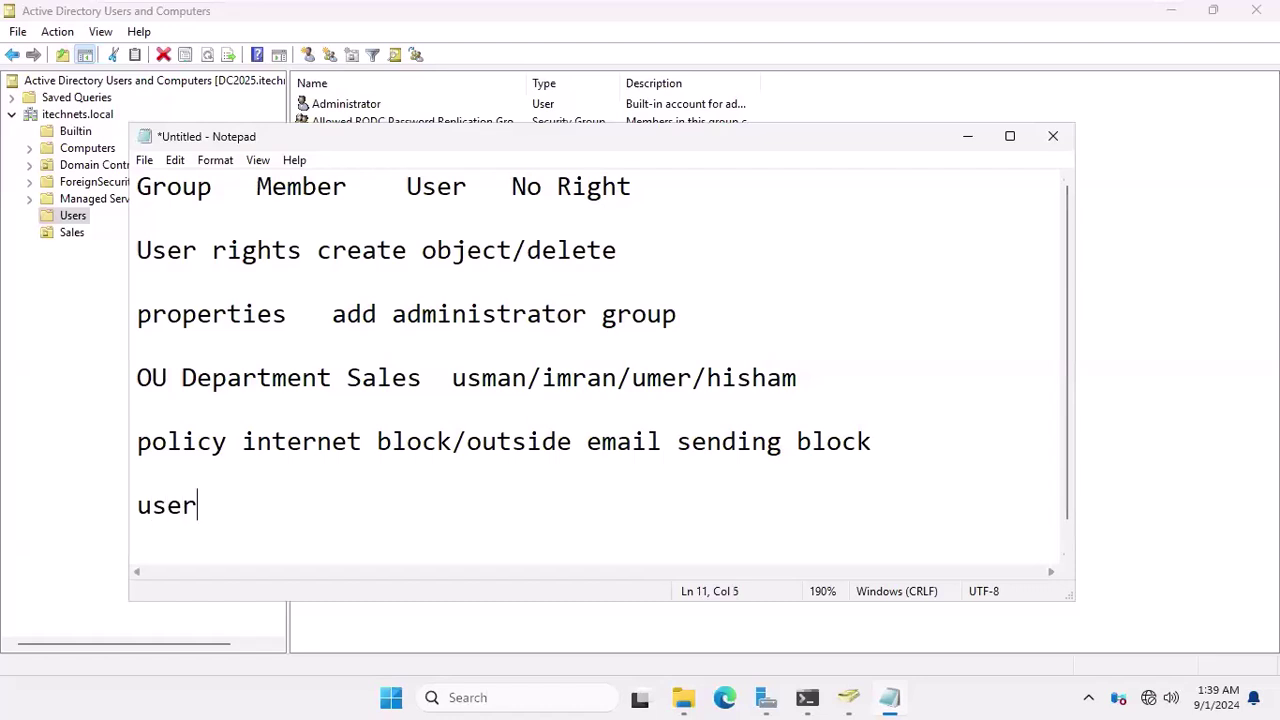
key("BackSpace")
key("BackSpace")
key("BackSpace")
key("BackSpace")
type("computer/dm")
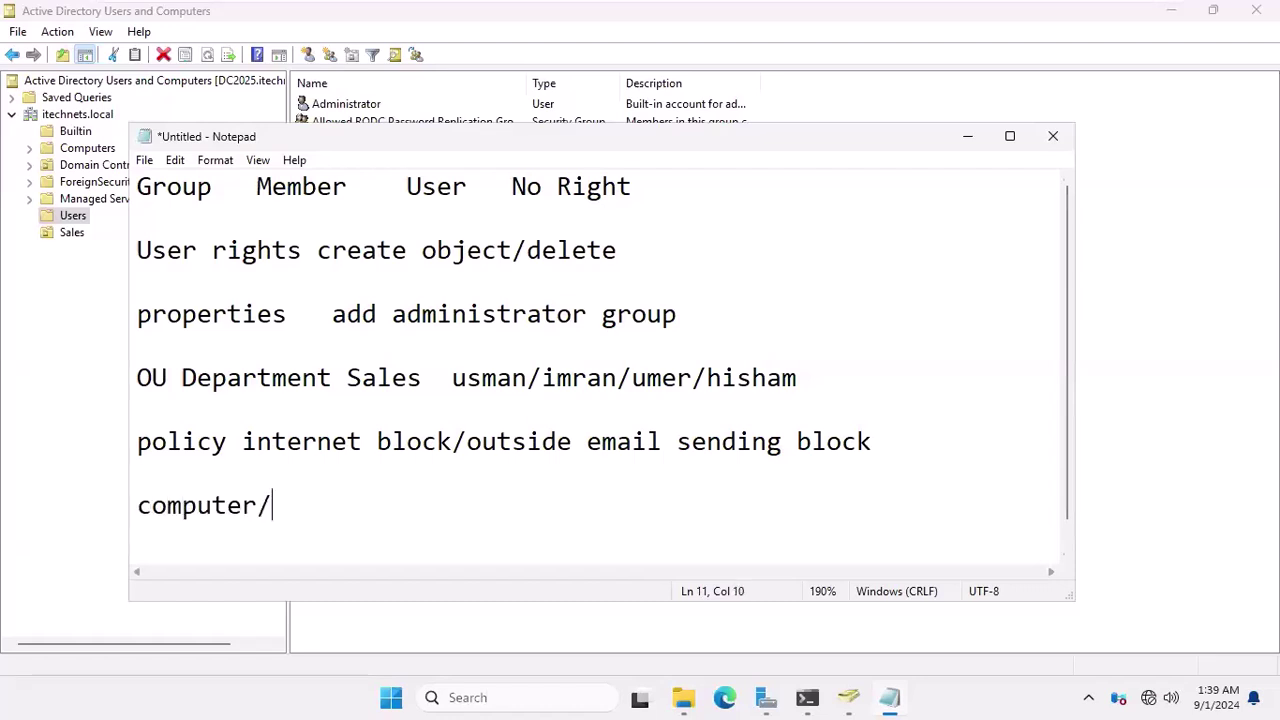
key("BackSpace")
type("oamin")
key("BackSpace")
key("BackSpace")
key("BackSpace")
type("ain/ou")
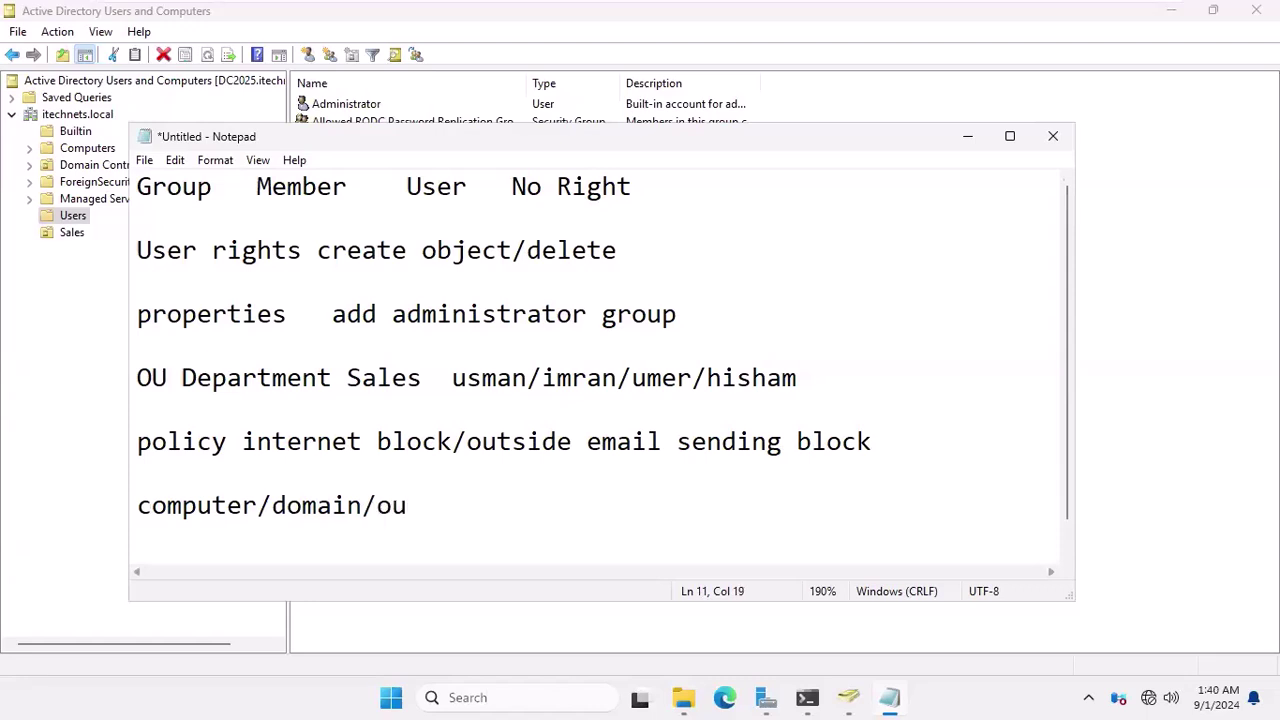
Step: Shorten the computer/domain/ou line to just ou by removing computer/domain/ in front of it
key("Left")
key("Left")
key("BackSpace")
key("BackSpace")
key("BackSpace")
key("BackSpace")
key("BackSpace")
key("BackSpace")
key("BackSpace")
key("BackSpace")
key("BackSpace")
key("BackSpace")
key("BackSpace")
key("BackSpace")
key("BackSpace")
key("BackSpace")
key("BackSpace")
key("BackSpace")
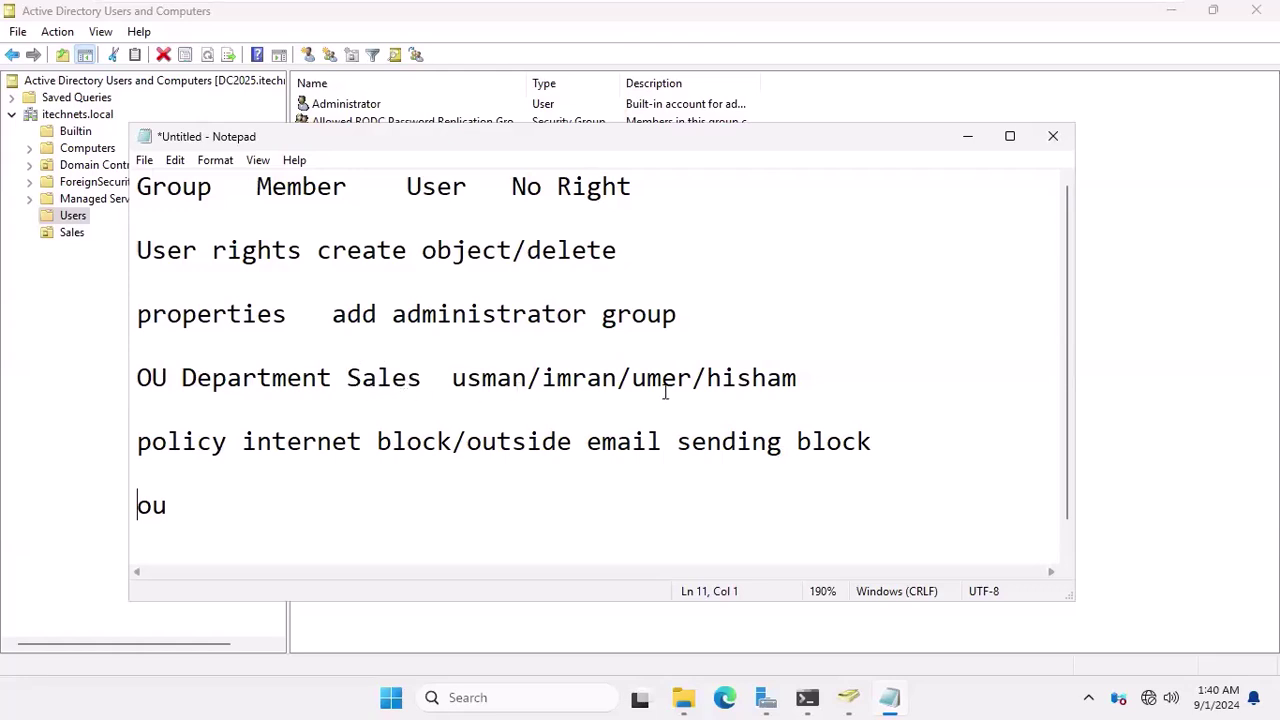
Step: Append one more user's first name, preceded by a slash, and the word administrator to the OU Department Sales line
left_click(810, 376)
key("BackSpace")
type("/yasir")
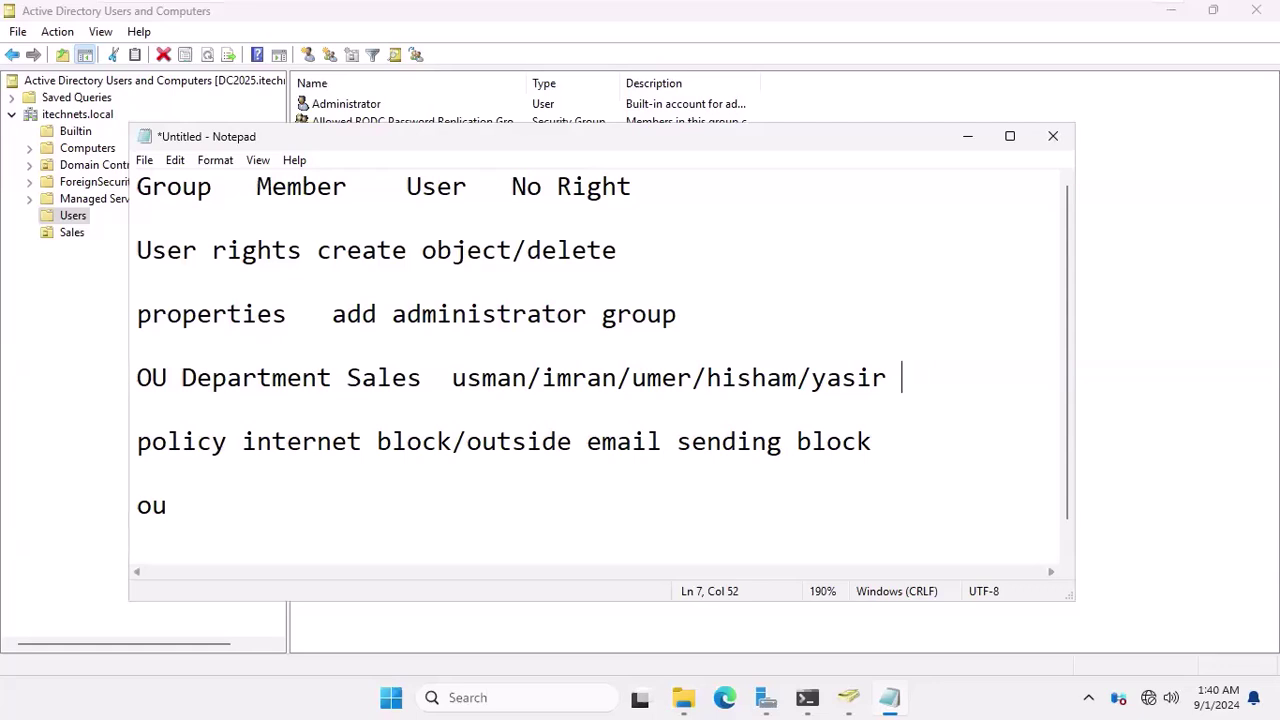
type("admini")
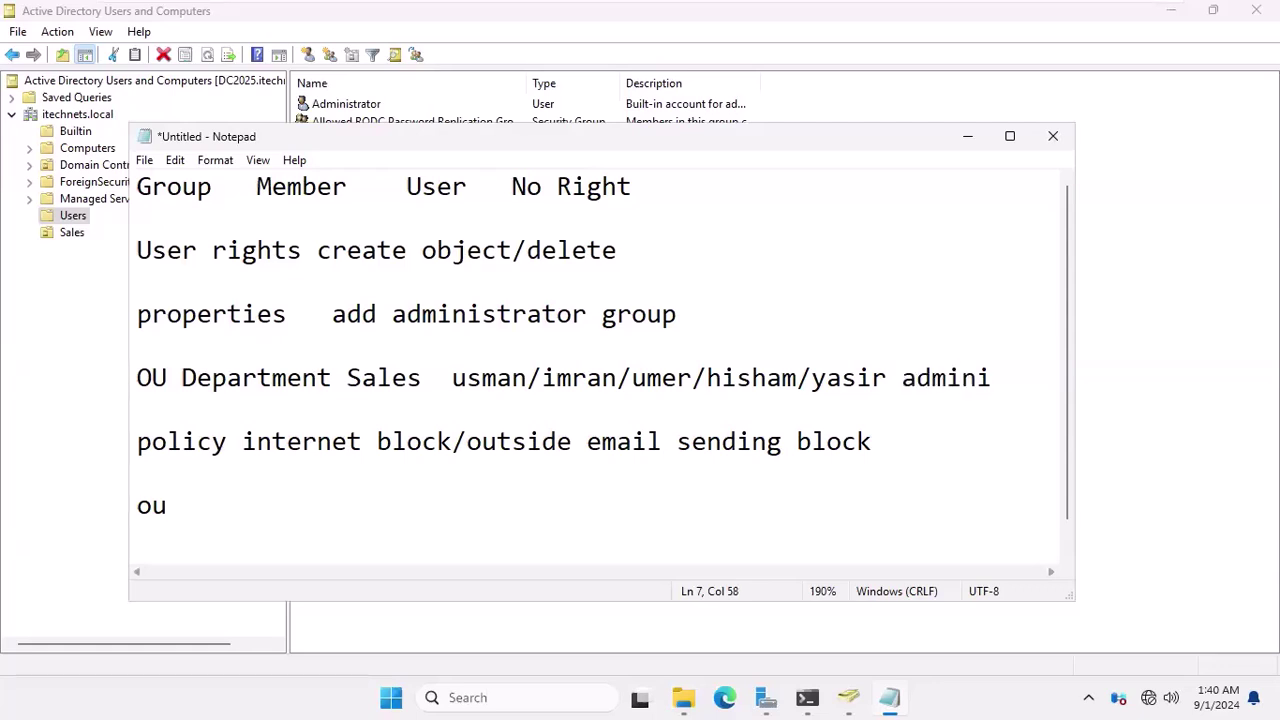
type("strator")
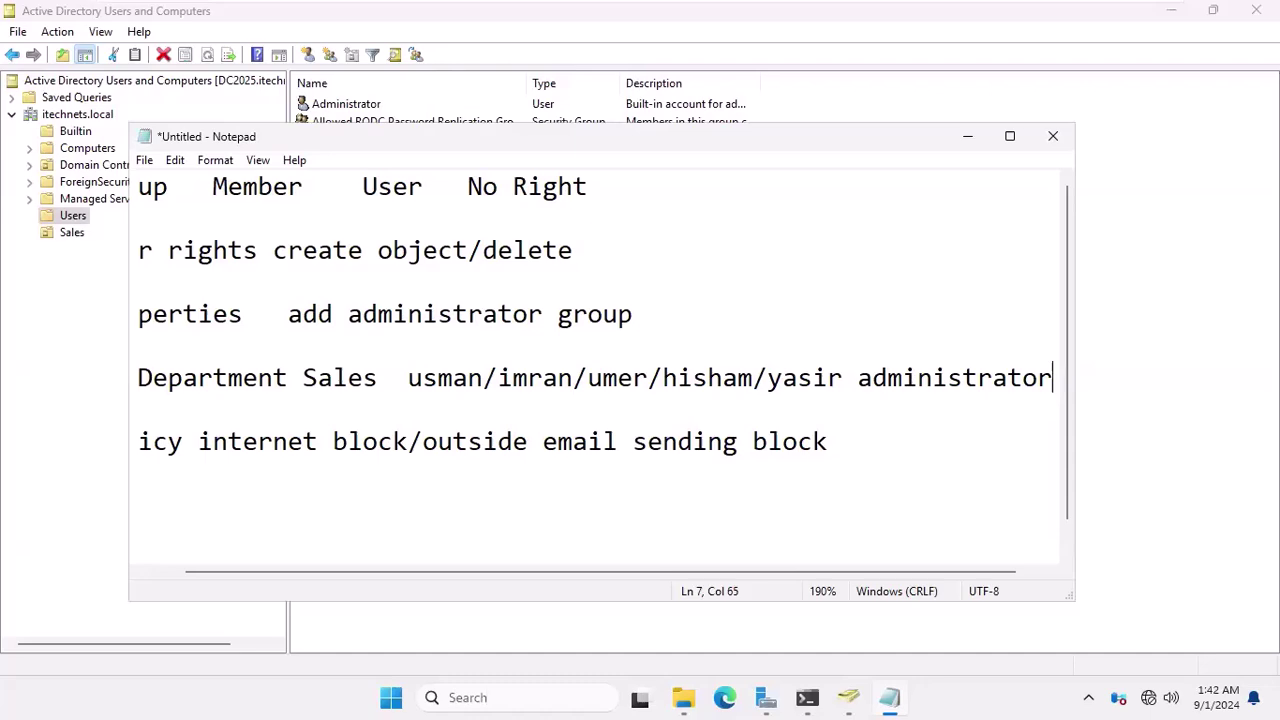
Step: In Active Directory Users and Computers, create an organizational unit named south inside the Sales OU and display the contents of Sales
left_click(967, 136)
left_click(64, 232)
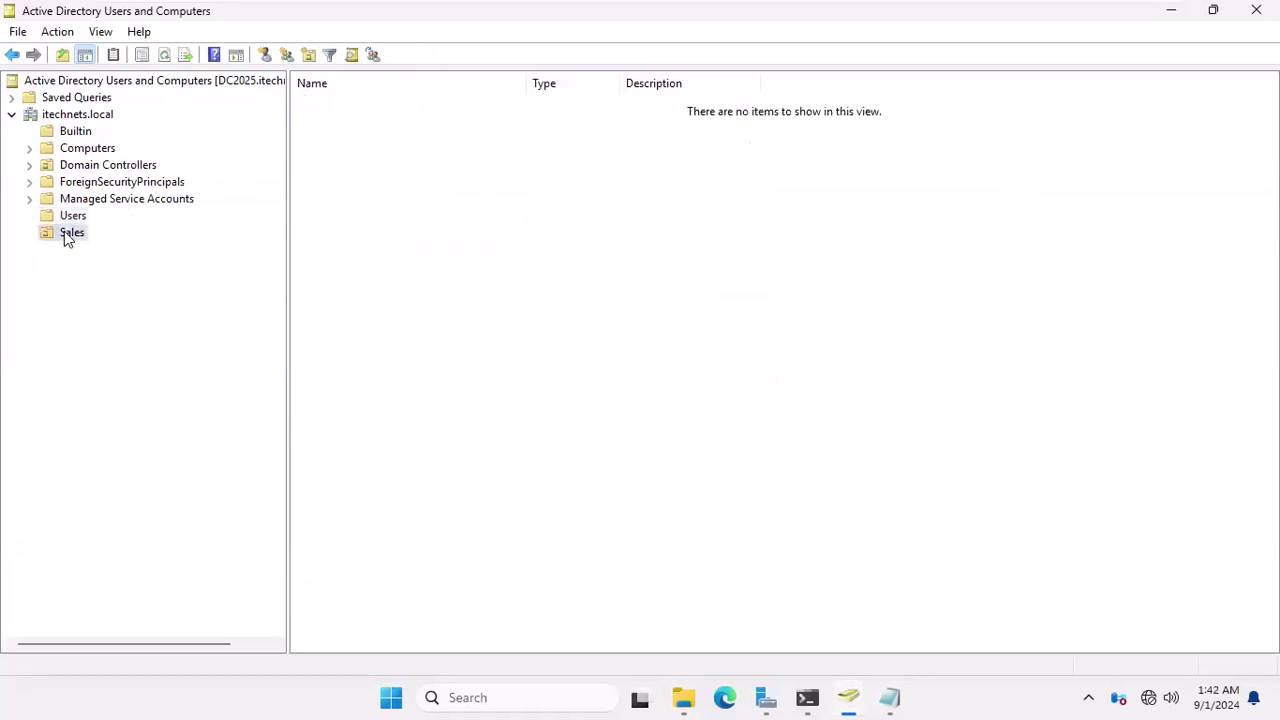
right_click(64, 232)
mouse_move(128, 318)
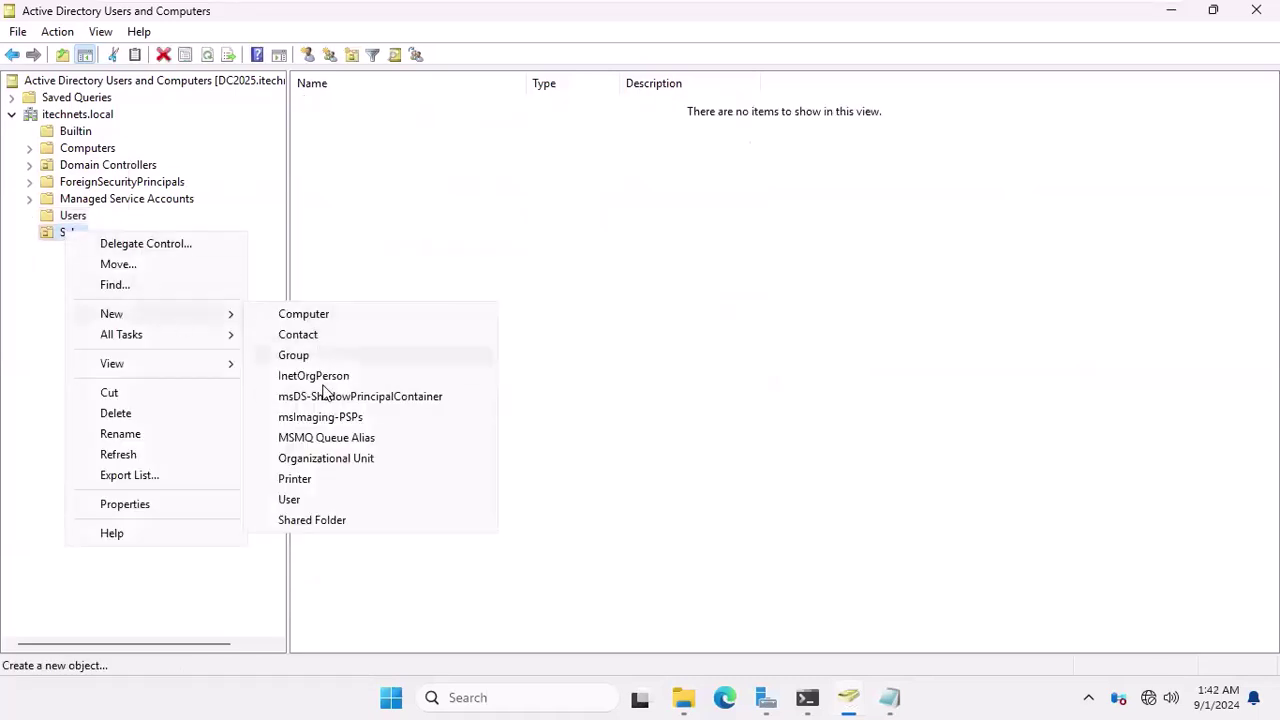
left_click(322, 459)
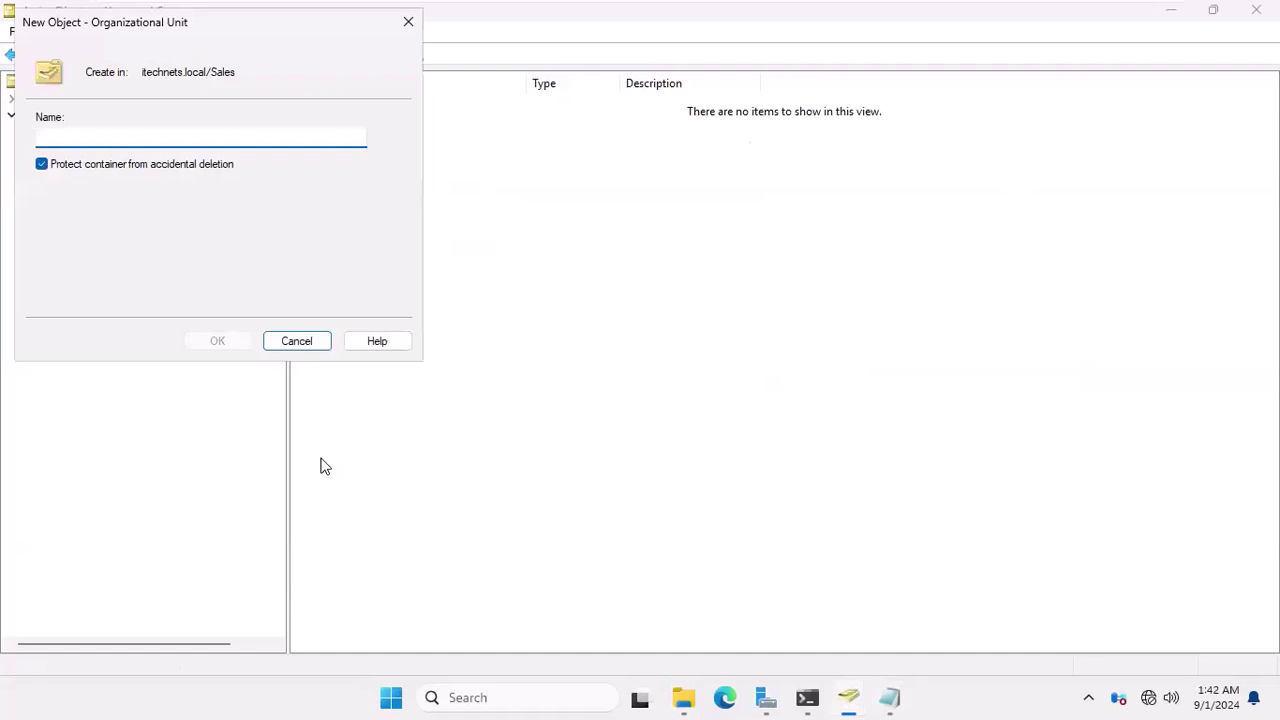
type("south")
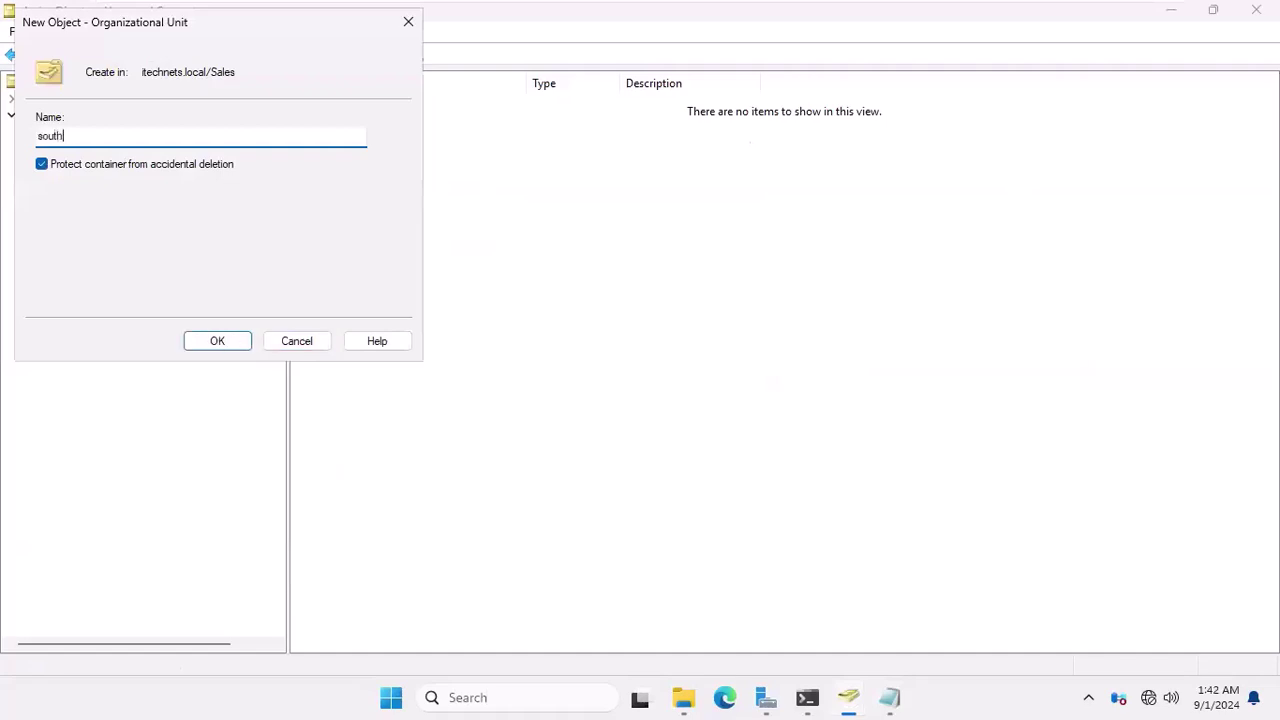
left_click(207, 344)
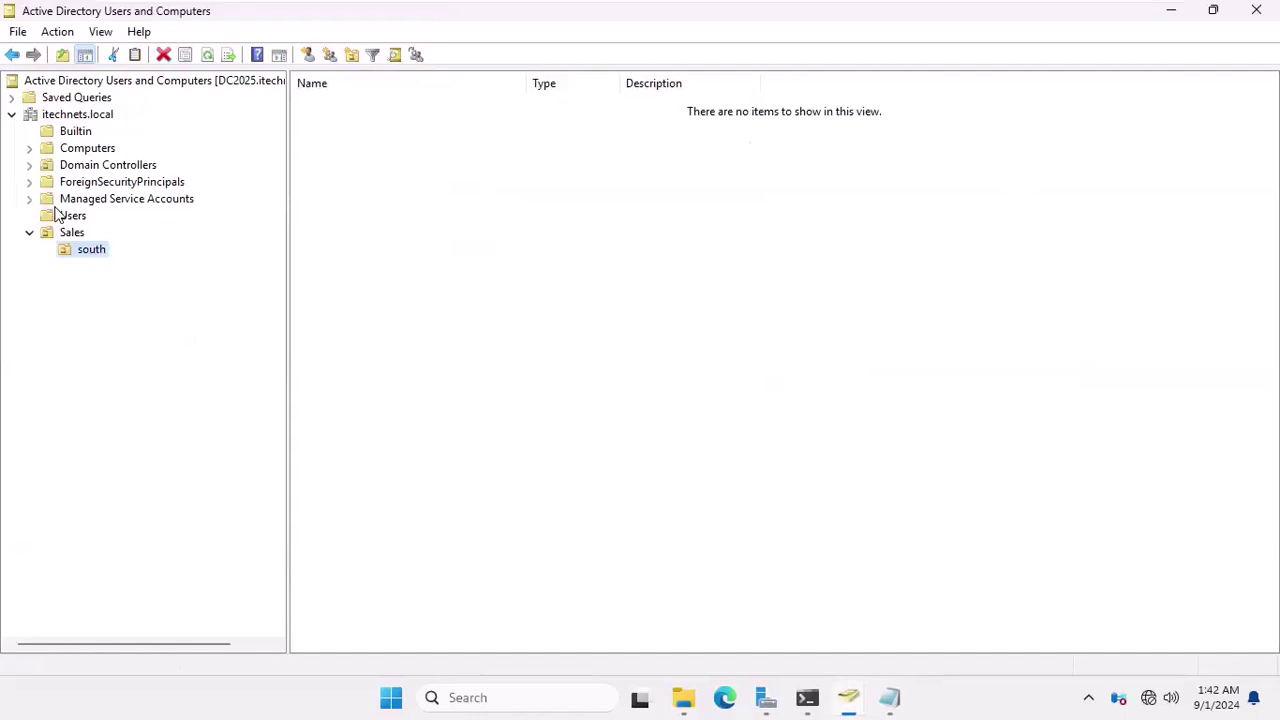
left_click(82, 238)
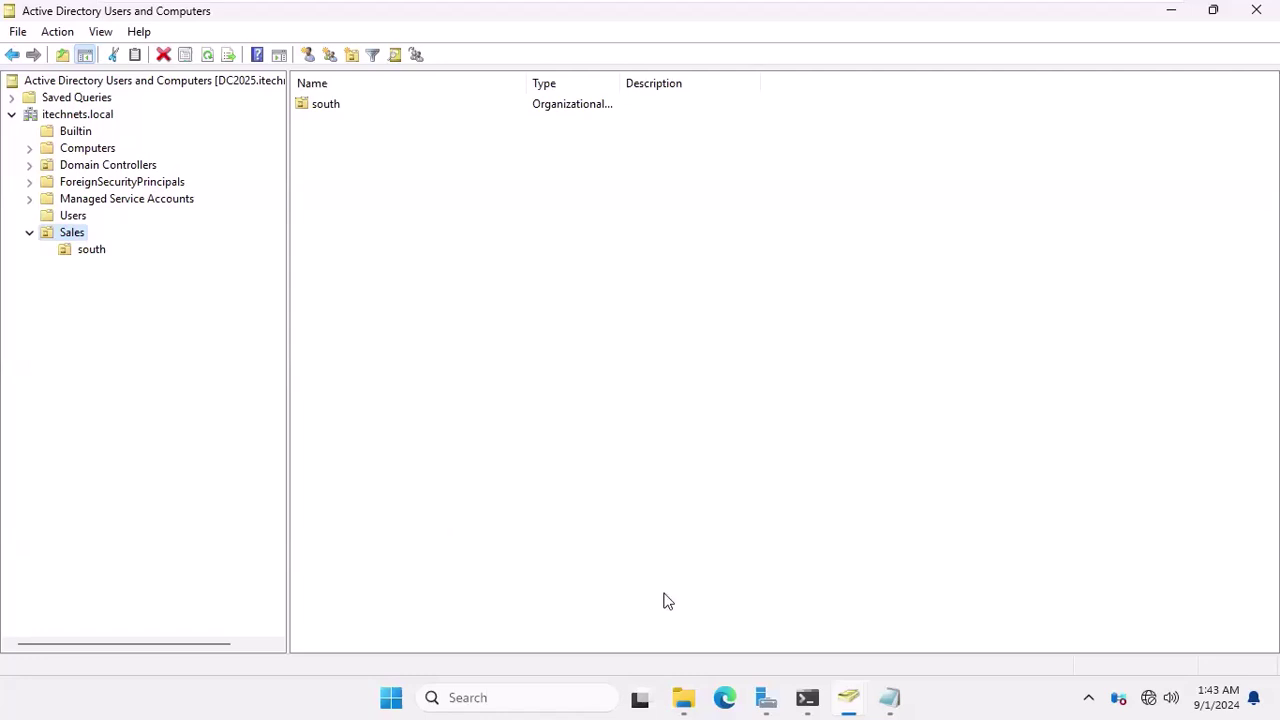
Step: Back in the Notepad notes, append /holidays to the line that reads add administrator group
left_click(891, 697)
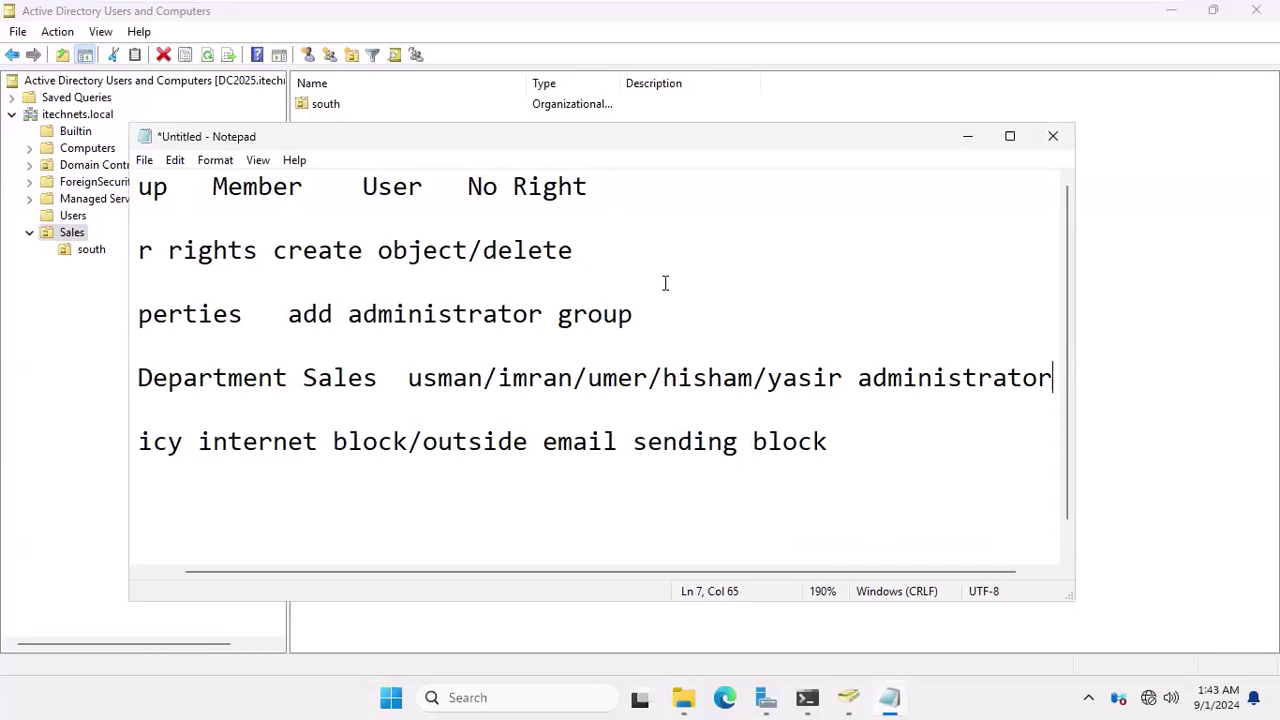
left_click(658, 332)
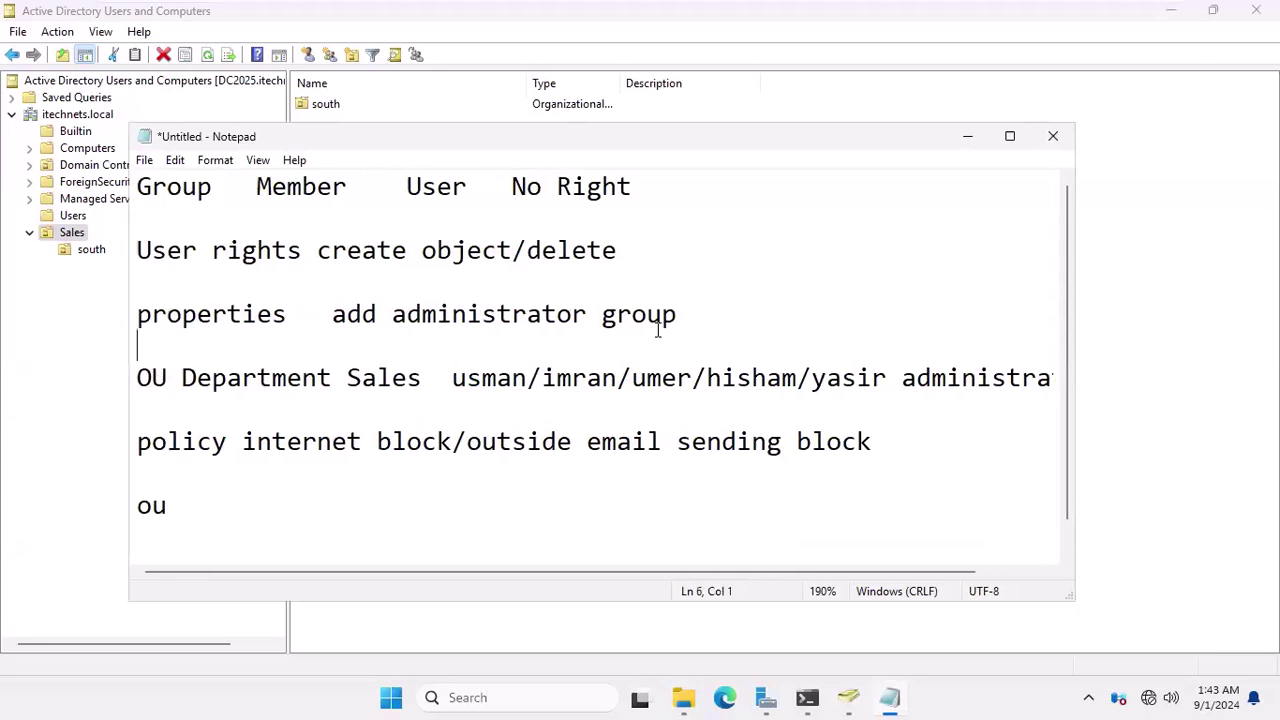
left_click(692, 318)
key("BackSpace")
type("/distra")
key("BackSpace")
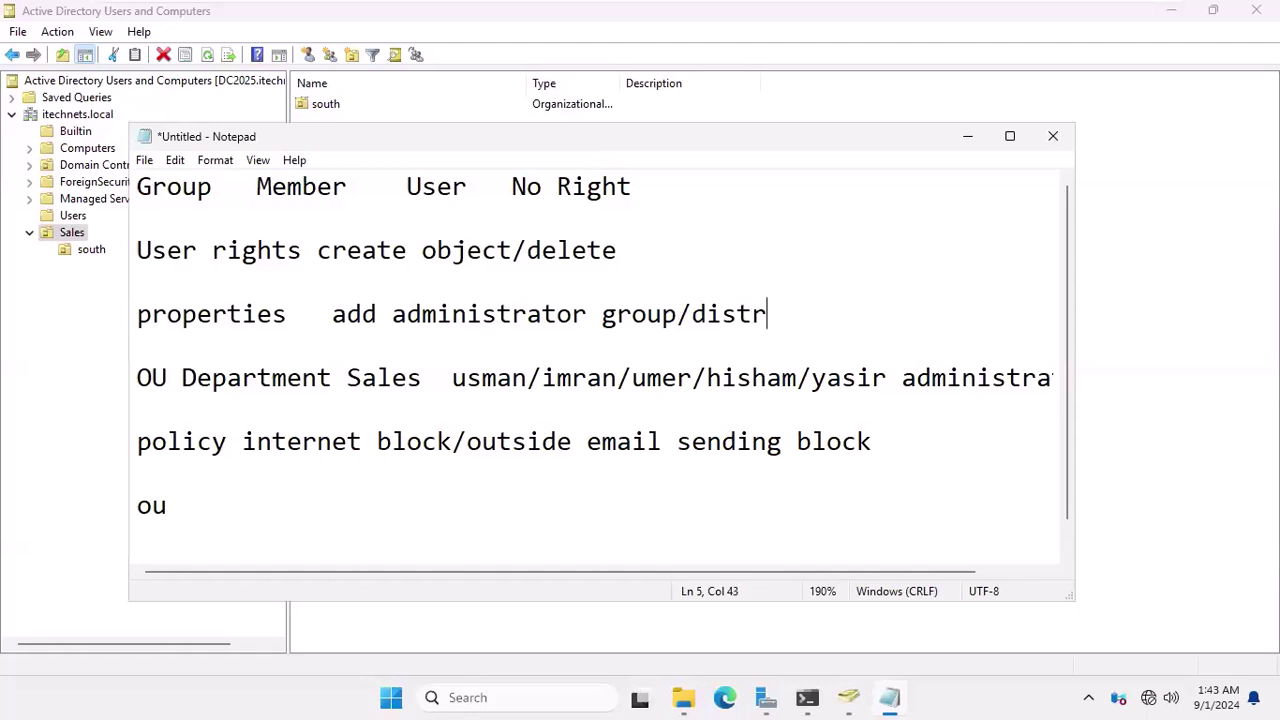
key("BackSpace")
key("BackSpace")
key("BackSpace")
key("BackSpace")
key("BackSpace")
type("hi")
key("BackSpace")
type("ol")
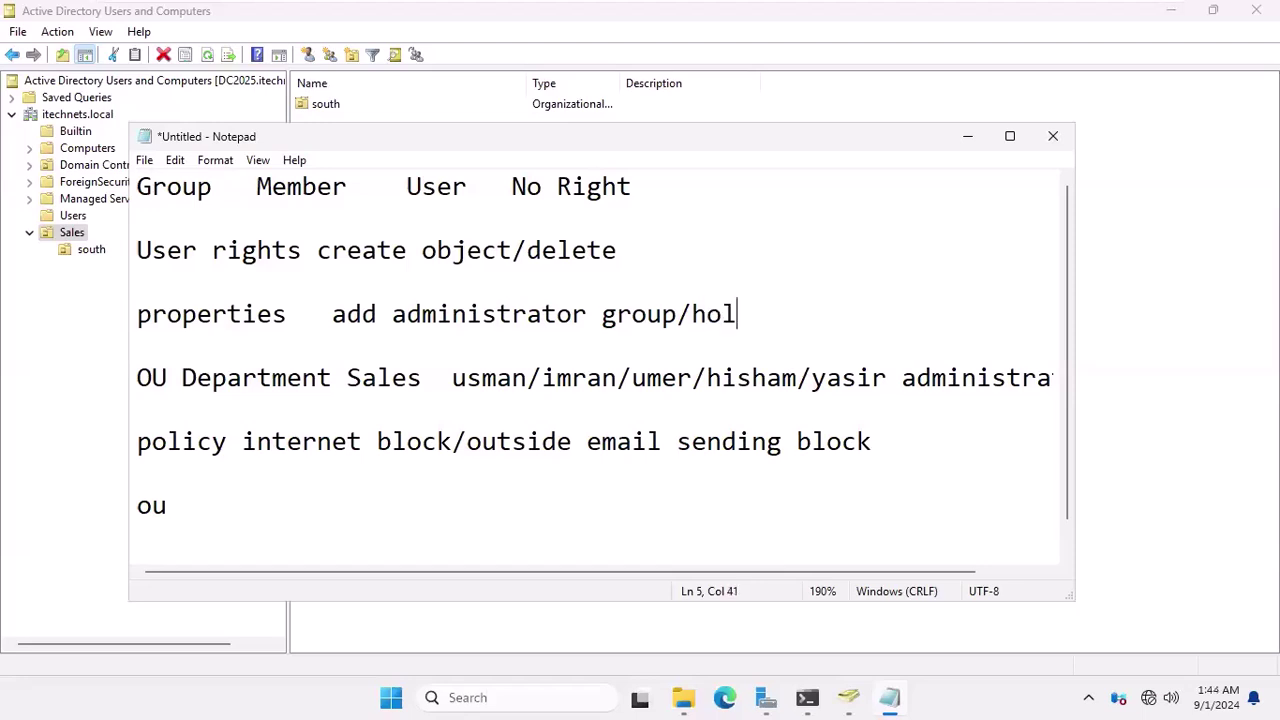
type("idays")
key("BackSpace")
type("days")
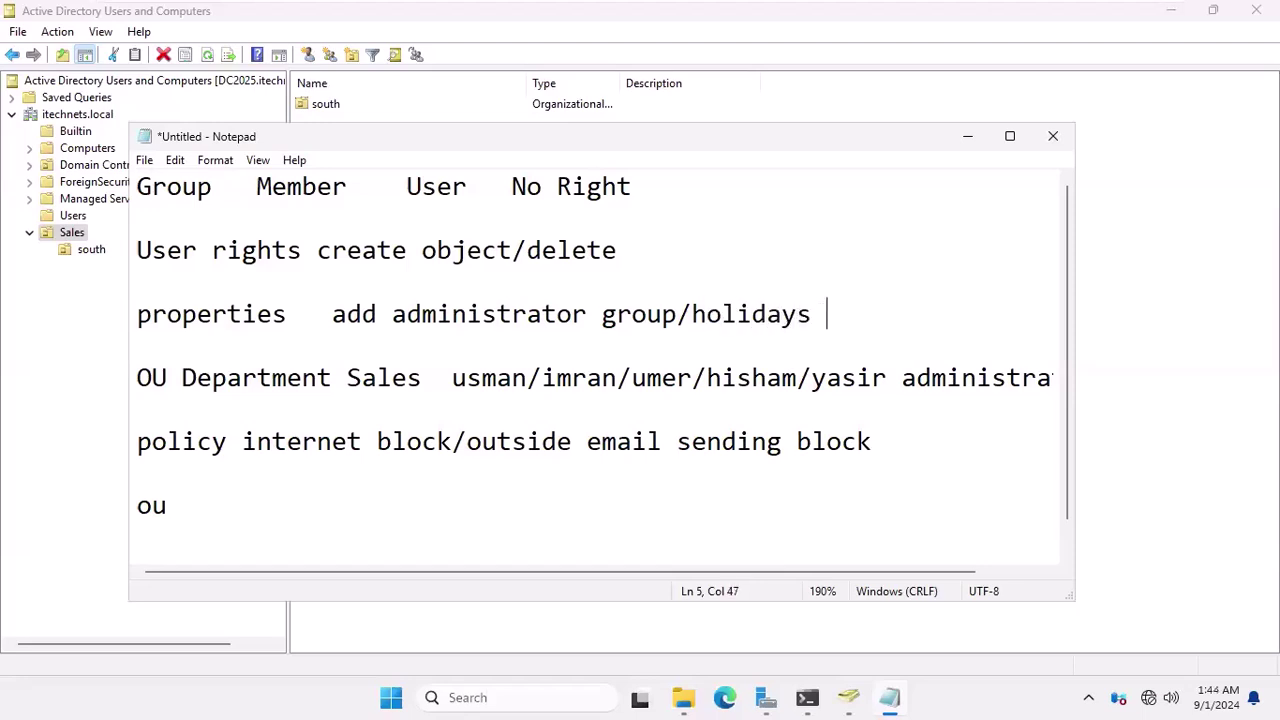
Step: Add a line reading 100 person between the properties line and the OU Department line, and maximize the notes window
key("Return")
key("Return")
key("Return")
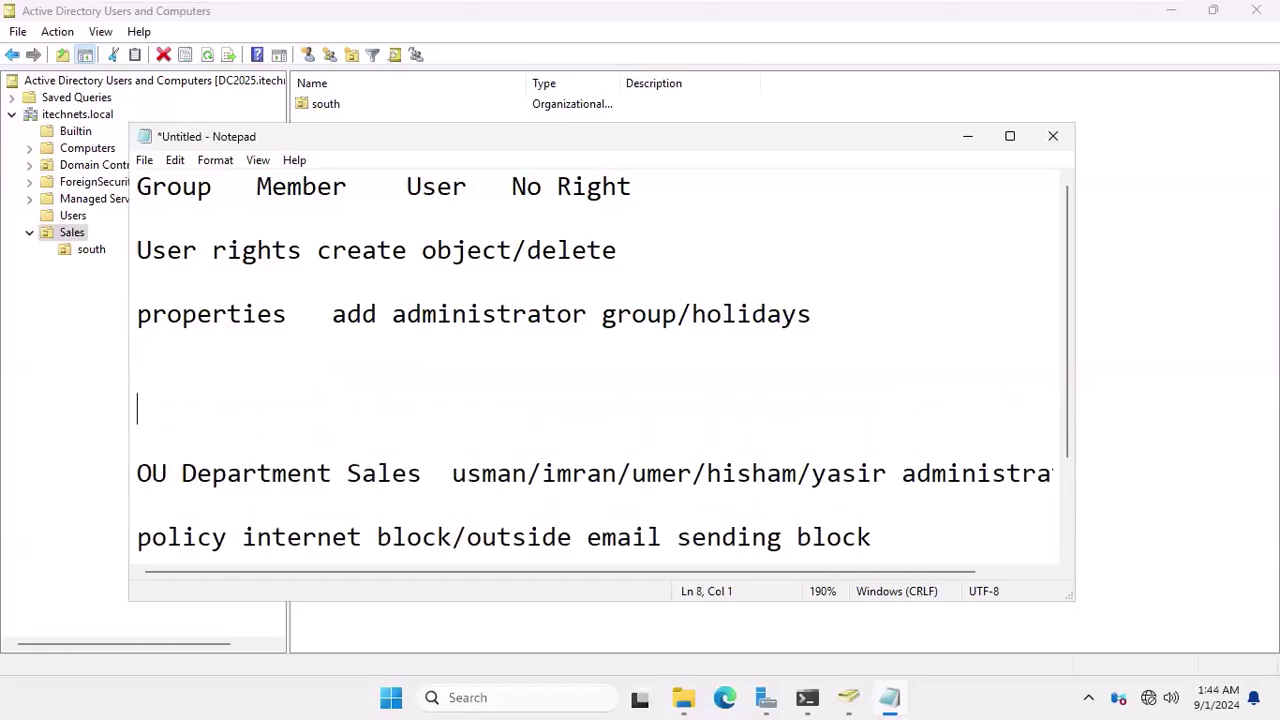
type("100 person")
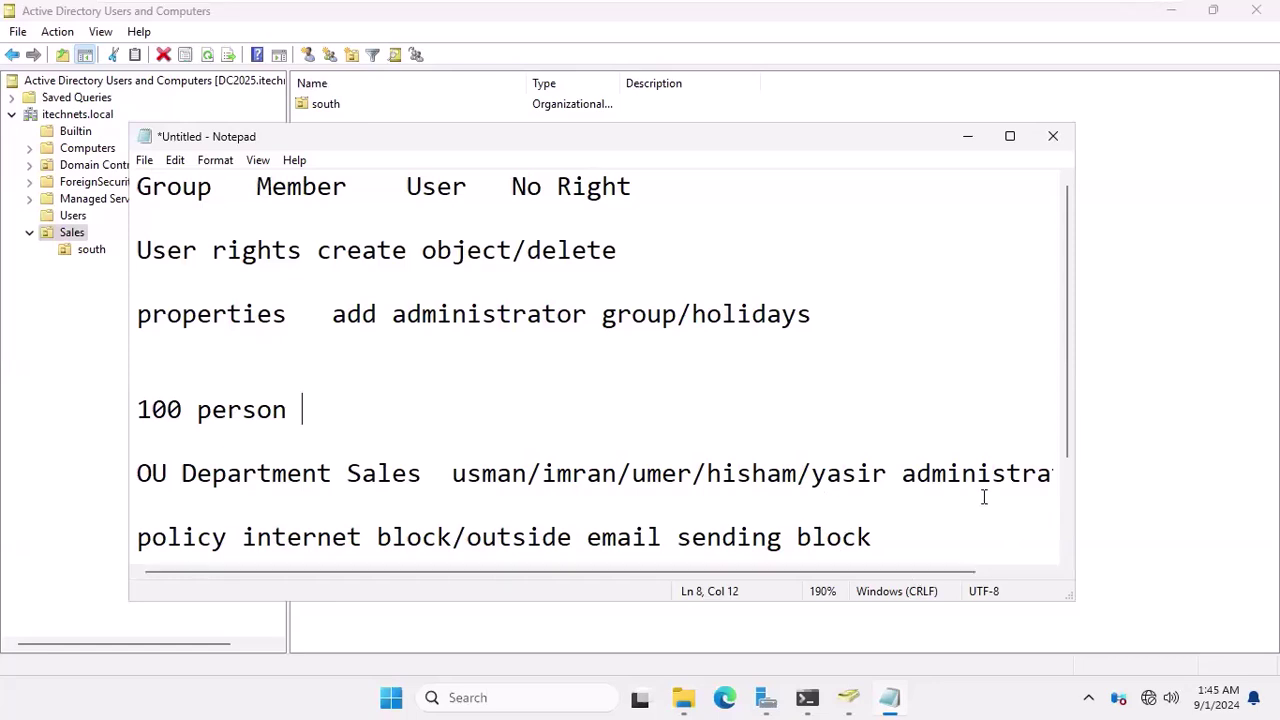
left_click(1009, 136)
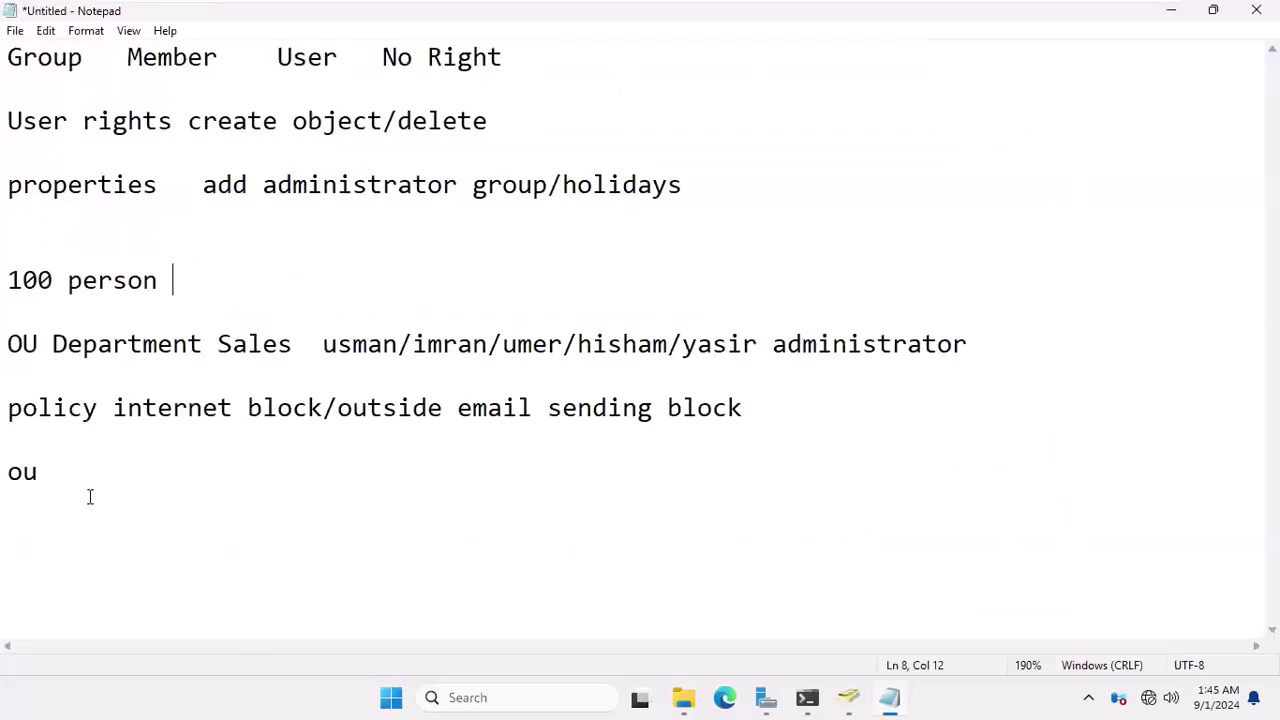
Step: Return to Active Directory Users and Computers and collapse the Sales OU in the tree
left_click(1172, 13)
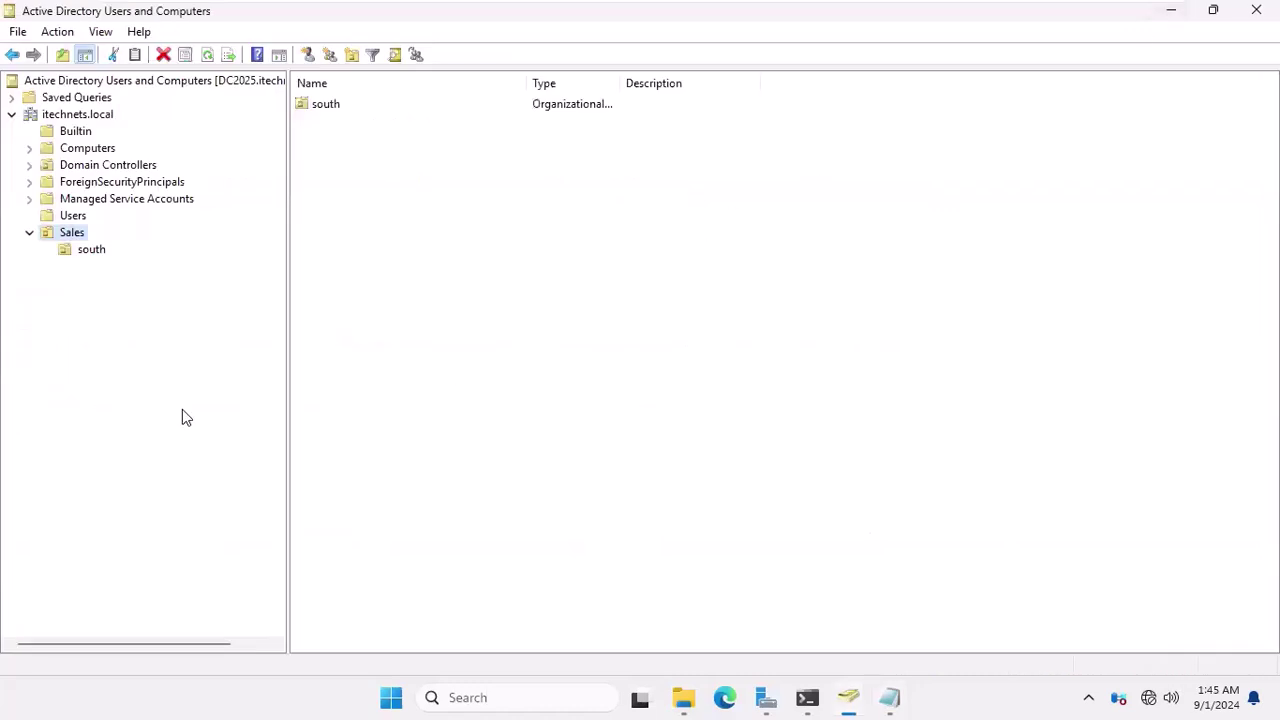
mouse_move(646, 5)
left_click(29, 233)
Step: Switch to the ADS 03 PowerPoint presentation and review its slides from the title through What Are DS Commands?
mouse_move(743, 6)
mouse_move(708, 5)
left_click(1112, 12)
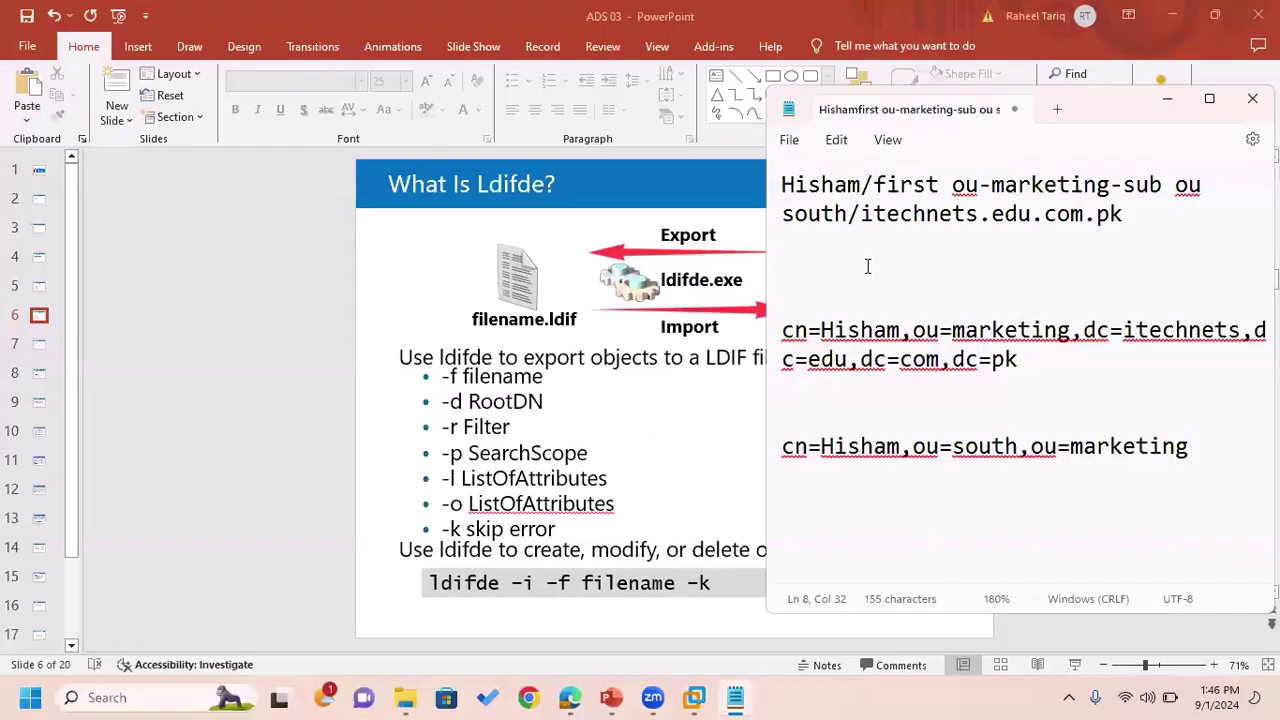
left_click(1167, 99)
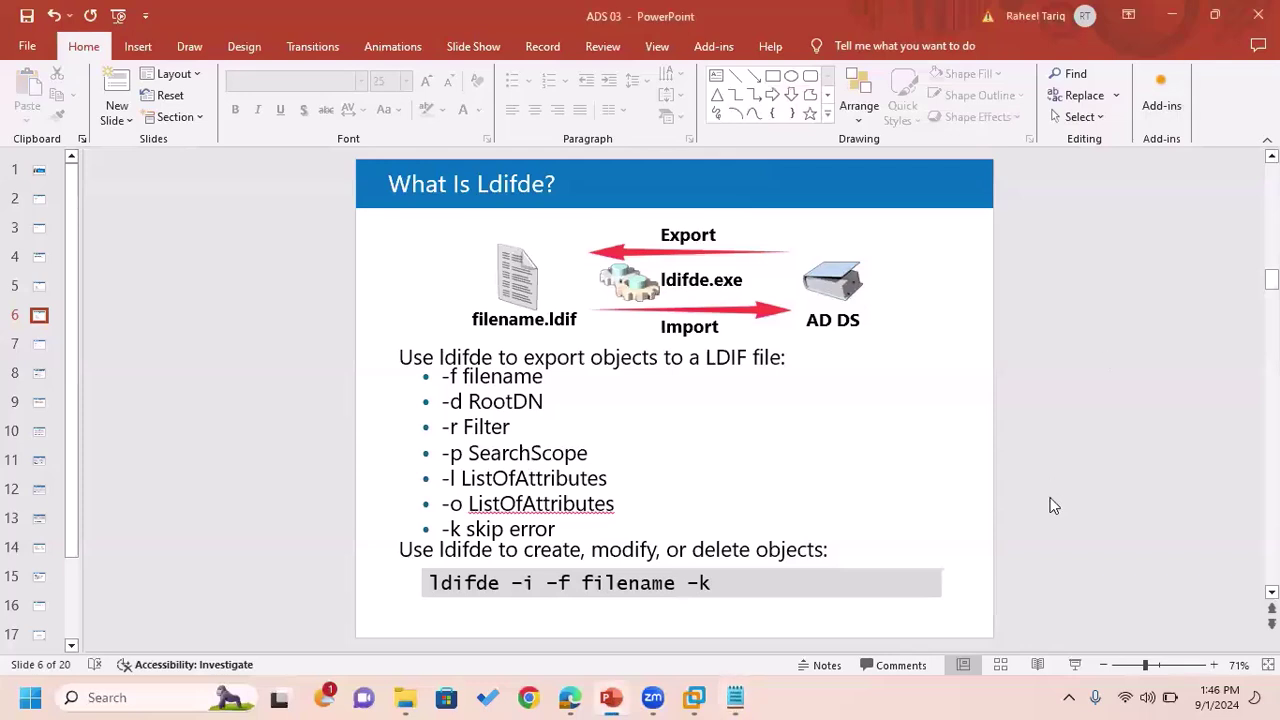
scroll(1050, 505, "up", 2)
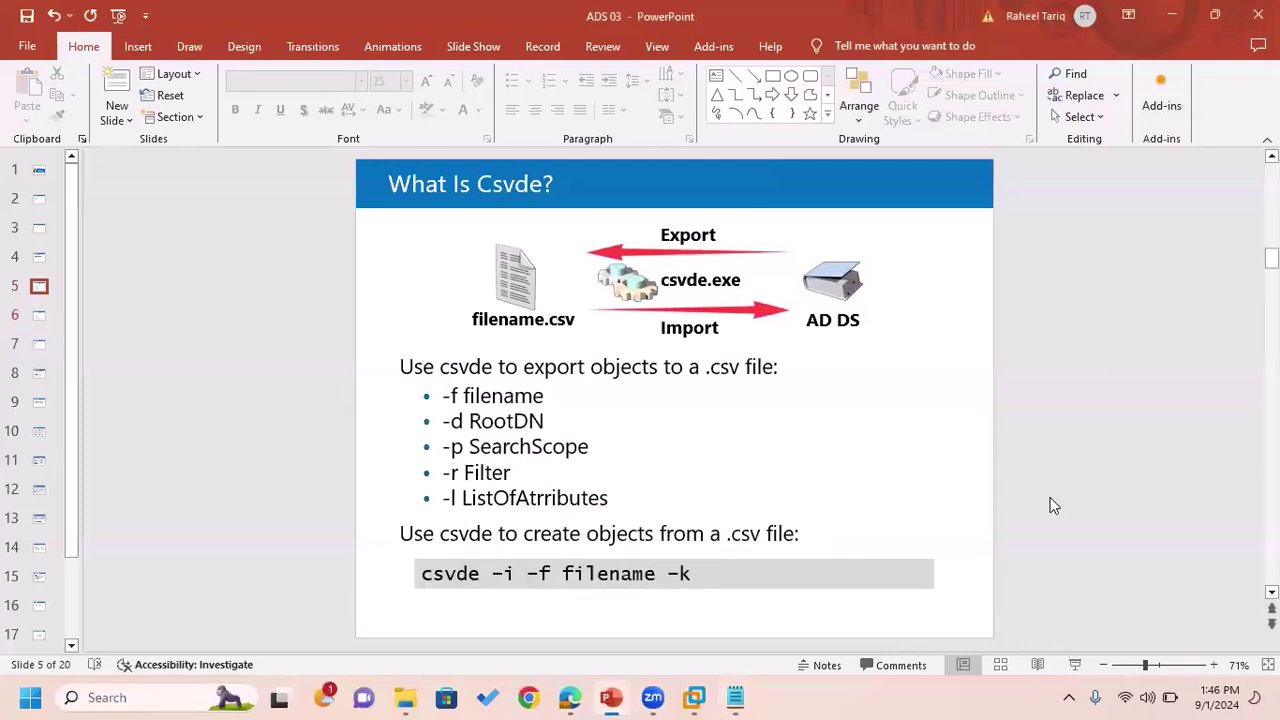
scroll(1050, 505, "up", 3)
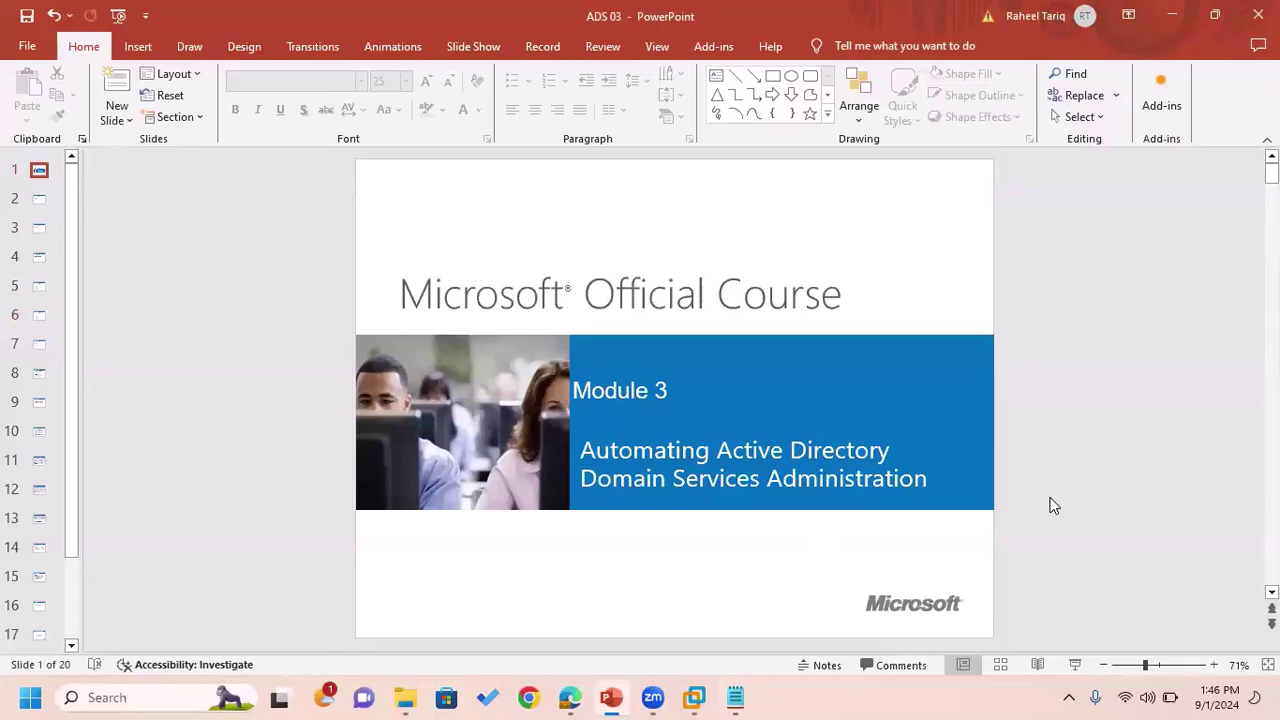
scroll(1050, 505, "down", 4)
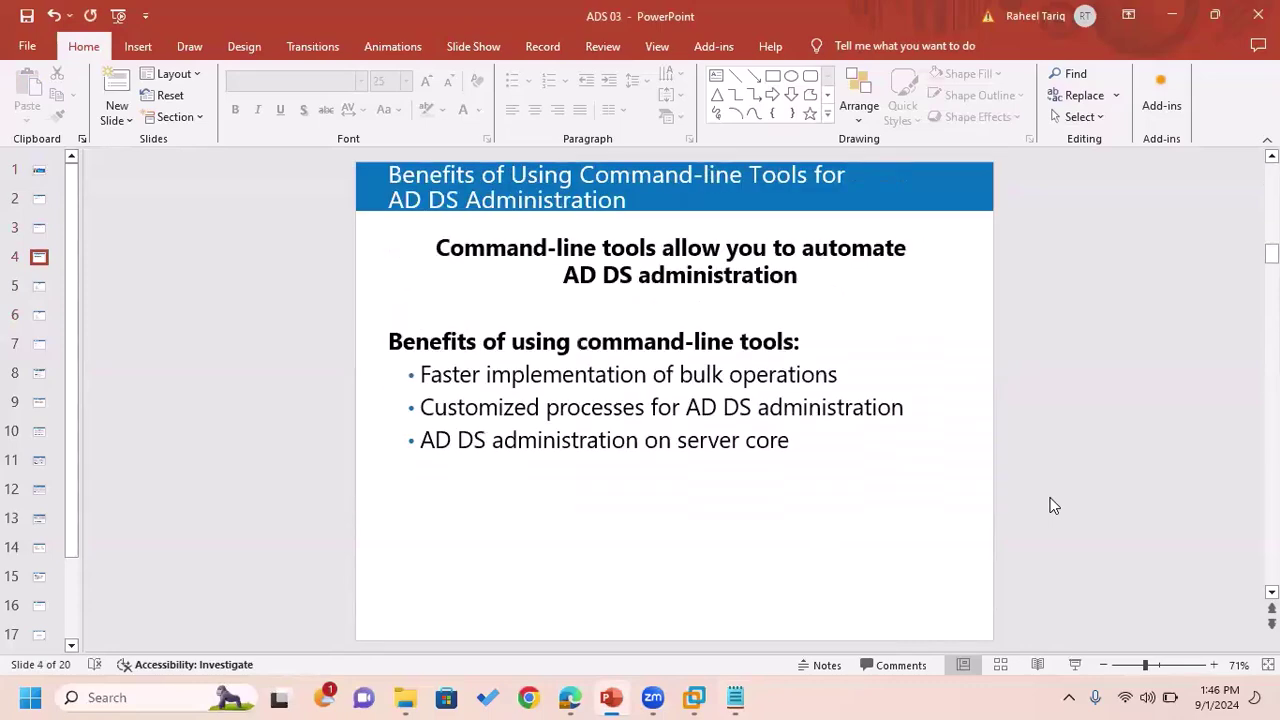
scroll(1050, 505, "down", 3)
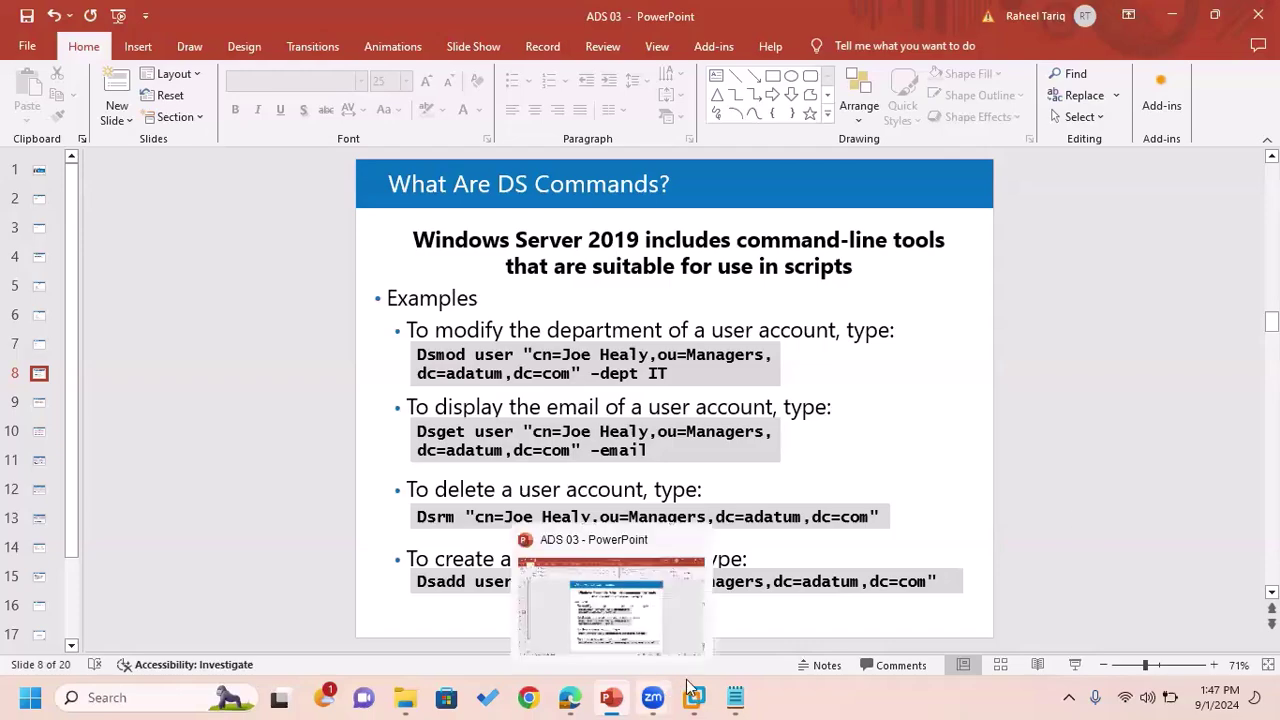
Step: Switch back to the virtual server and review the csvde and ldifde import commands in the Command Prompt
mouse_move(696, 699)
left_click(742, 553)
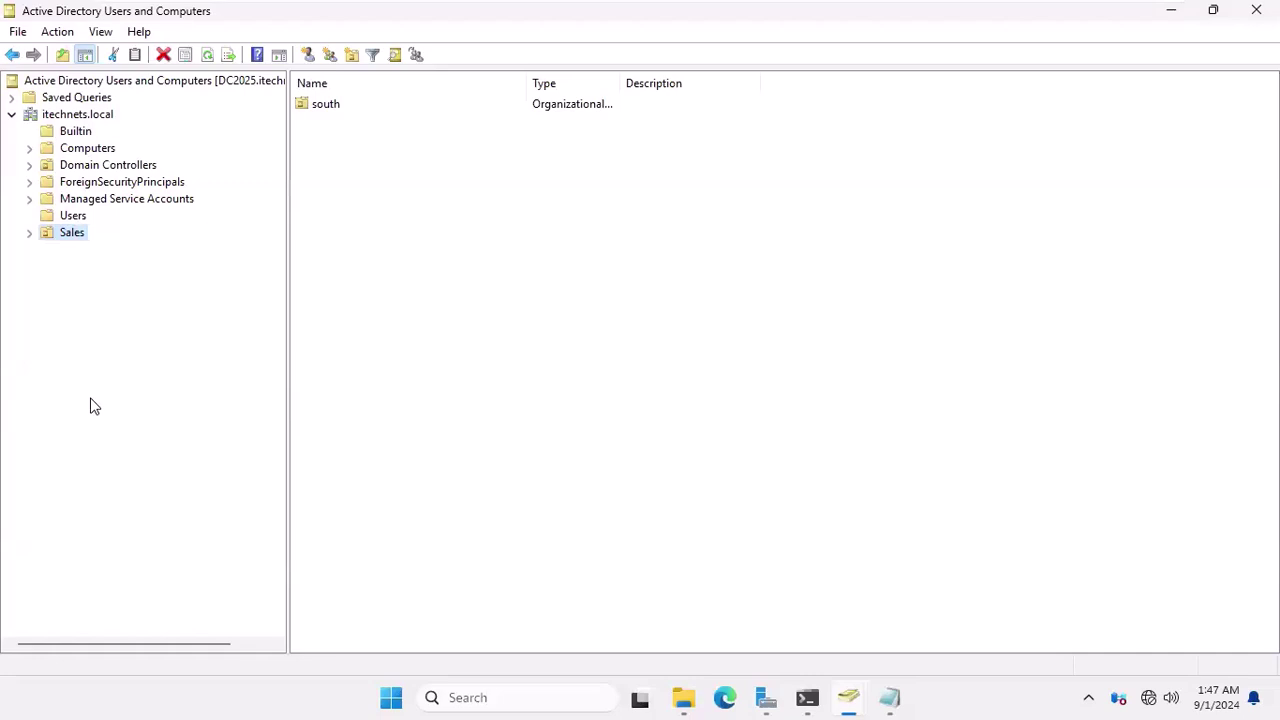
left_click(807, 697)
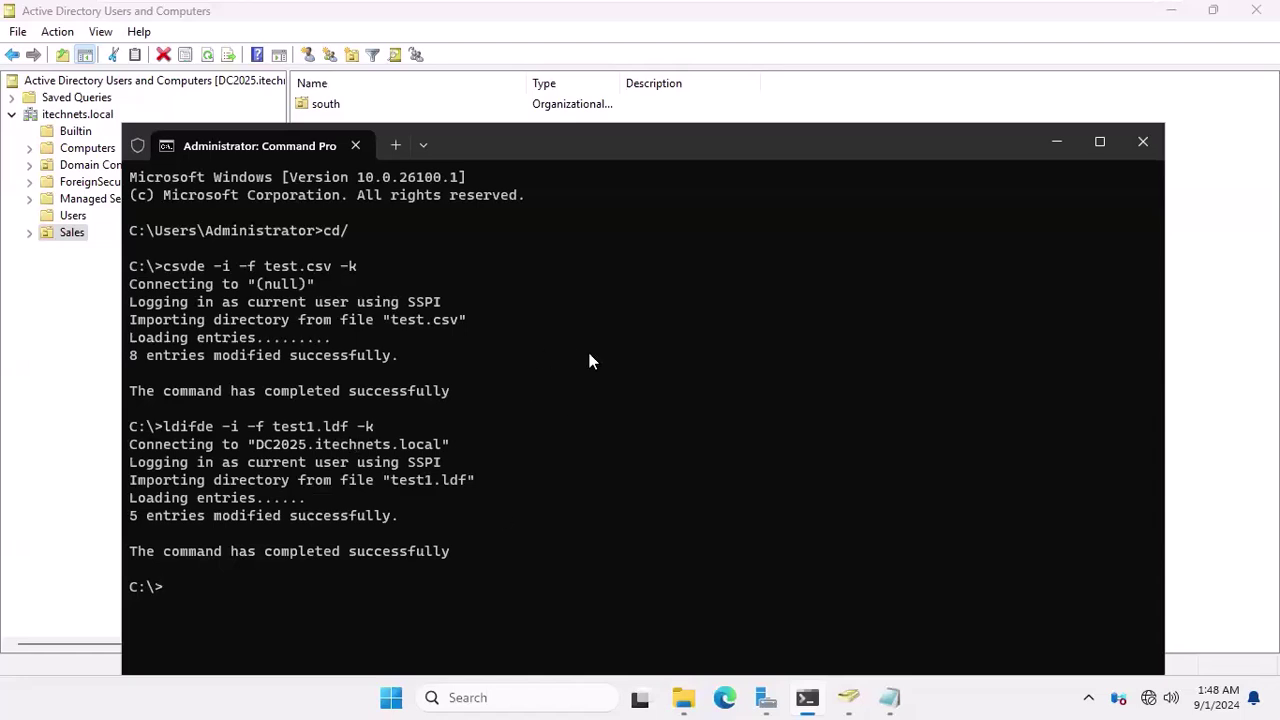
left_click(1057, 140)
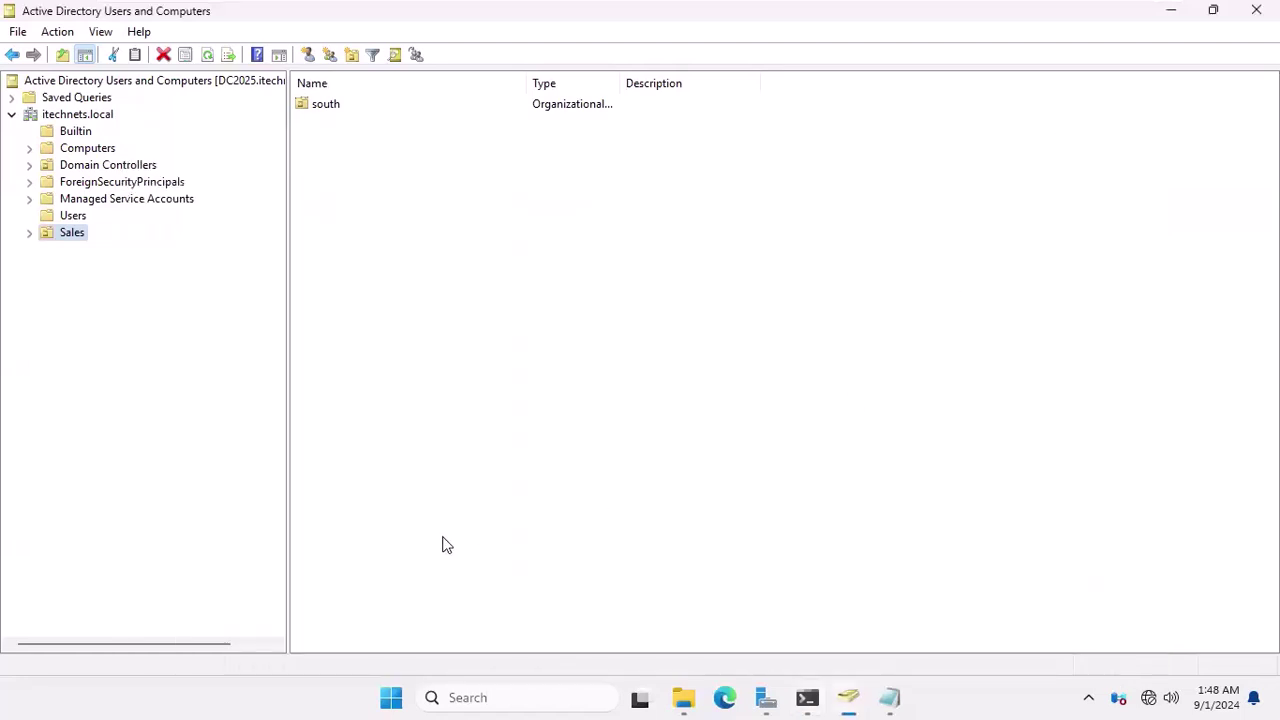
Step: Open an administrator Windows PowerShell window on the server and minimize it
left_click(389, 697)
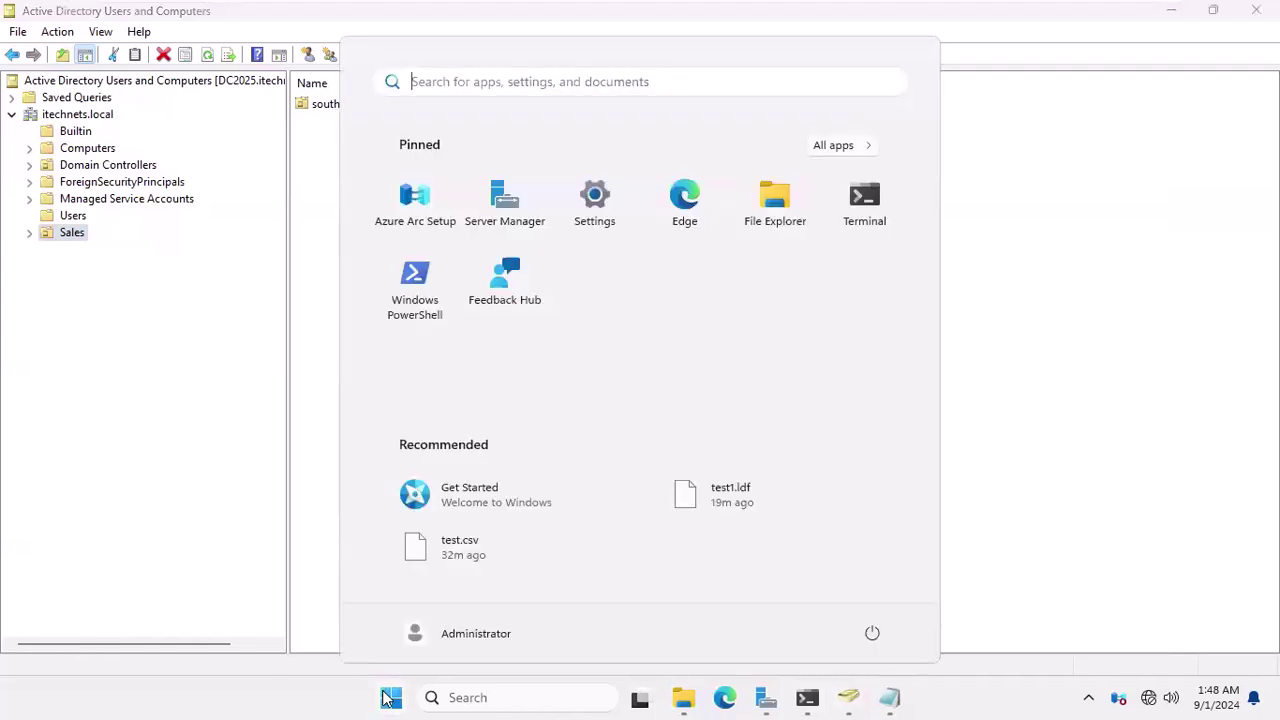
left_click(389, 697)
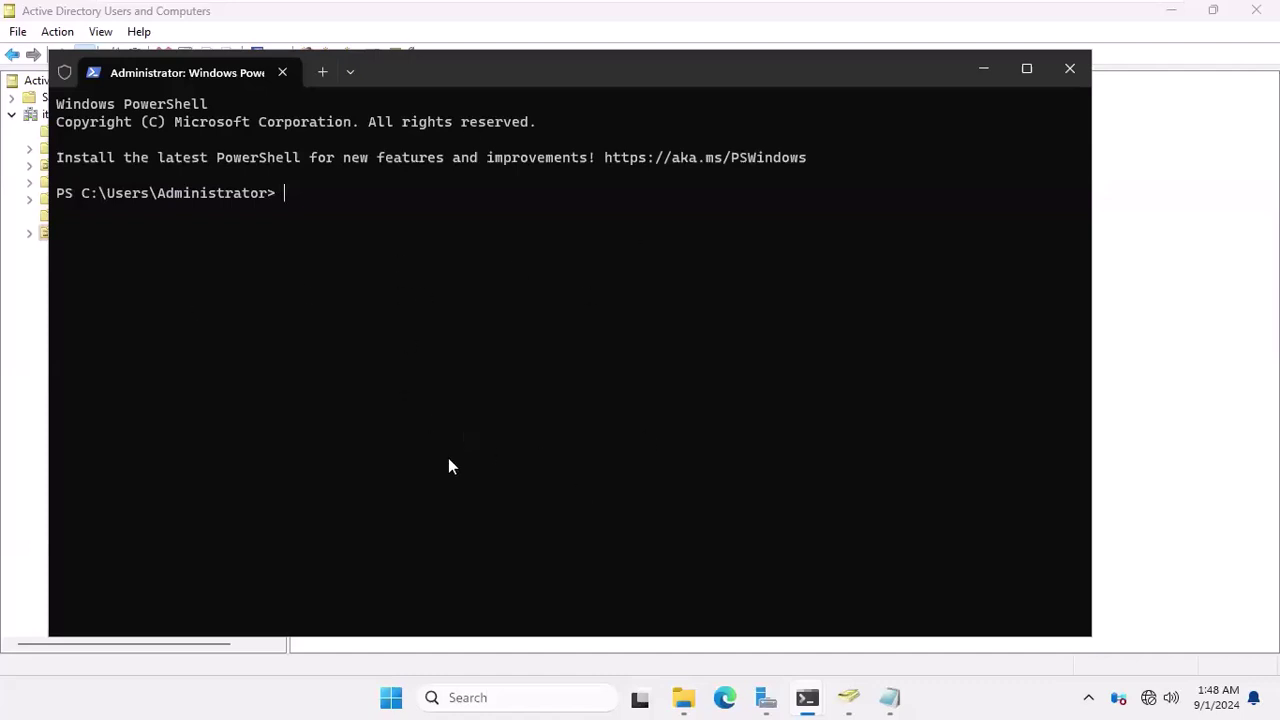
left_click(979, 72)
Step: Return to the PowerPoint presentation, examine the What Are DS Commands? slide in full screen, and go to the Lesson 2 slide
mouse_move(929, 9)
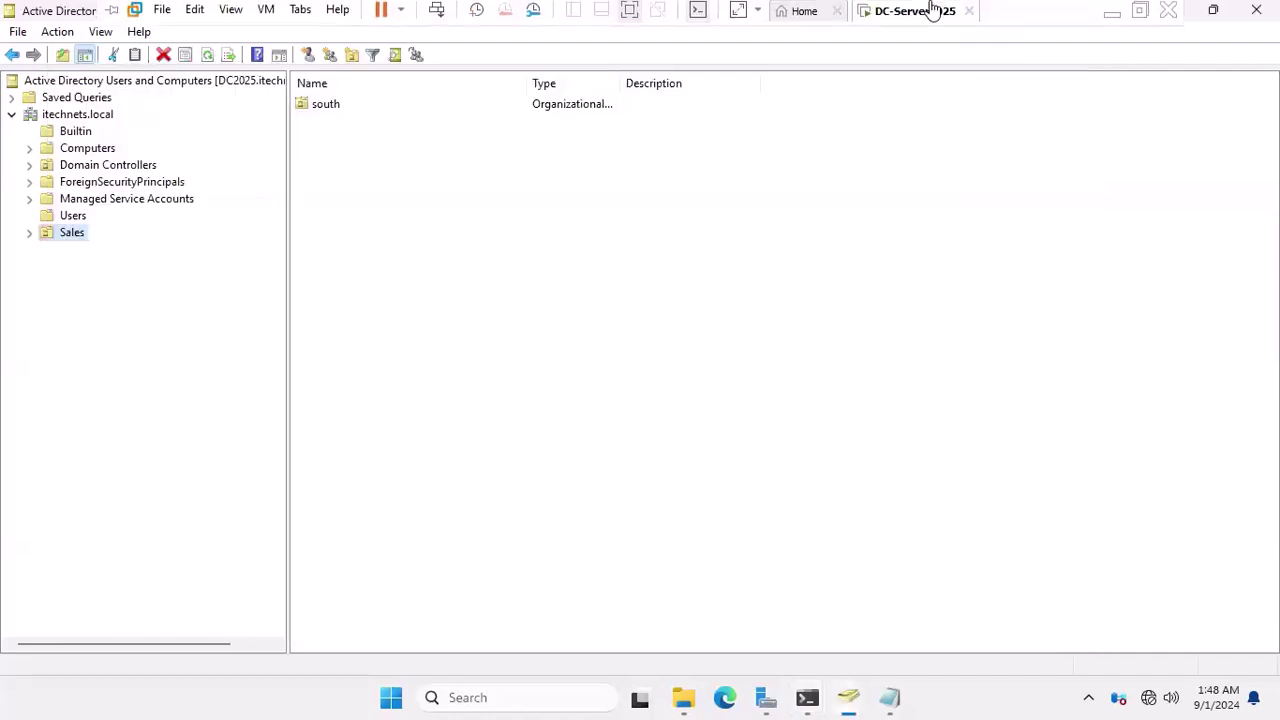
left_click(1111, 12)
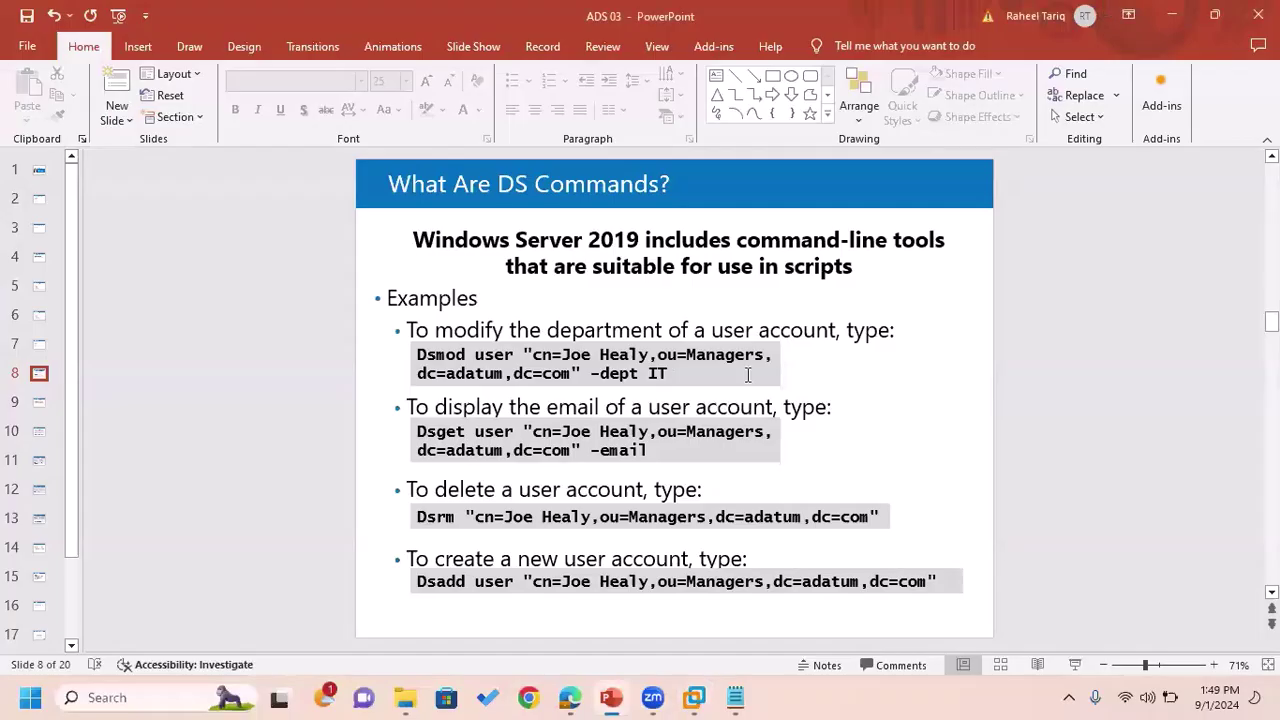
left_click(1075, 665)
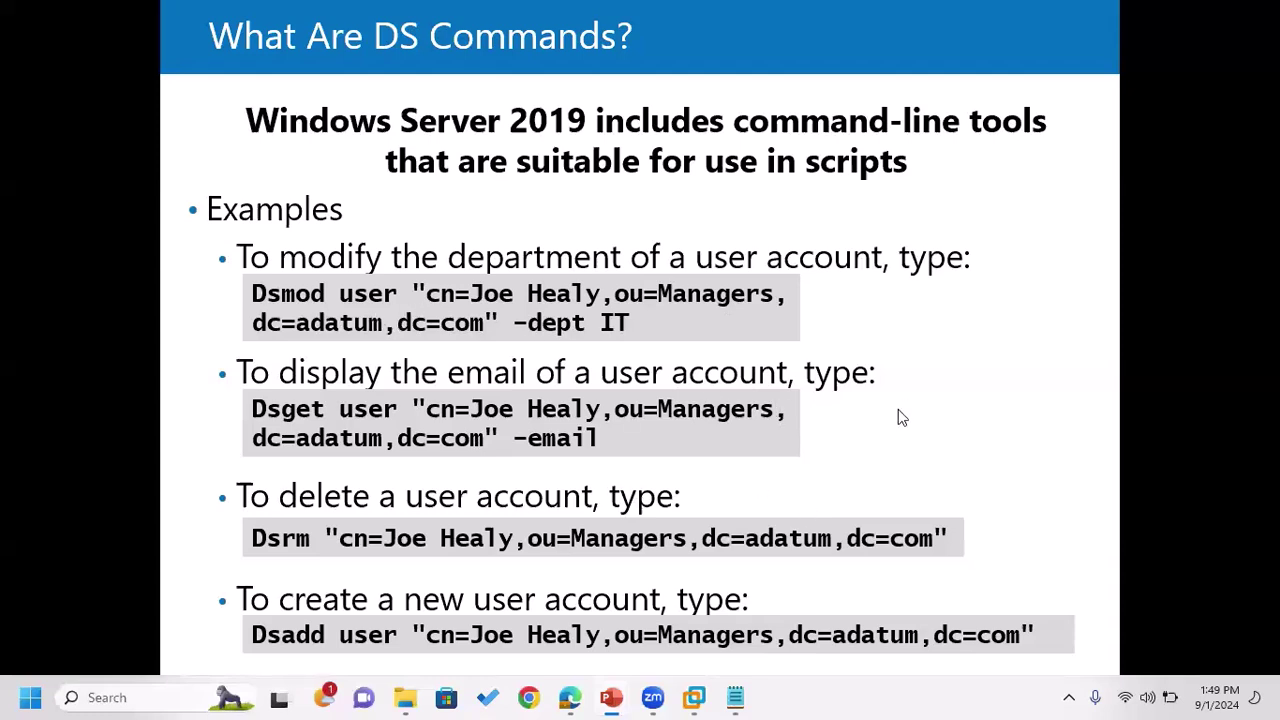
key("Escape")
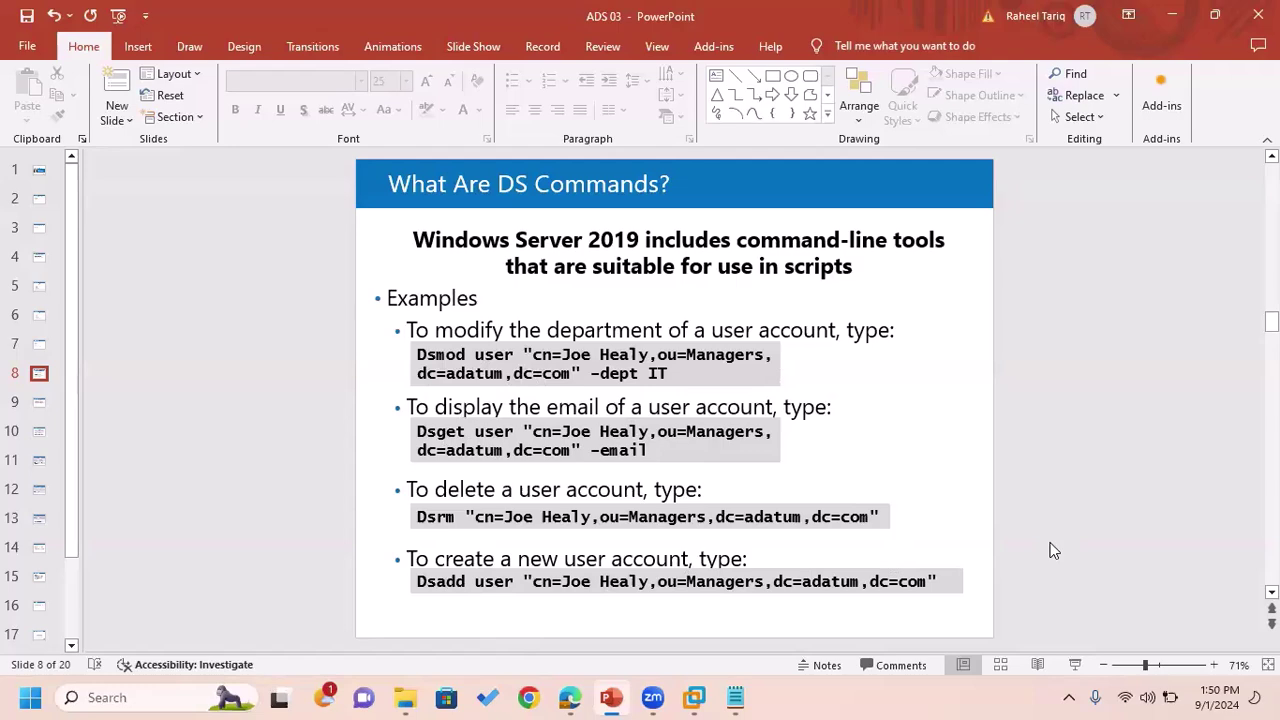
scroll(1053, 550, "down", 1)
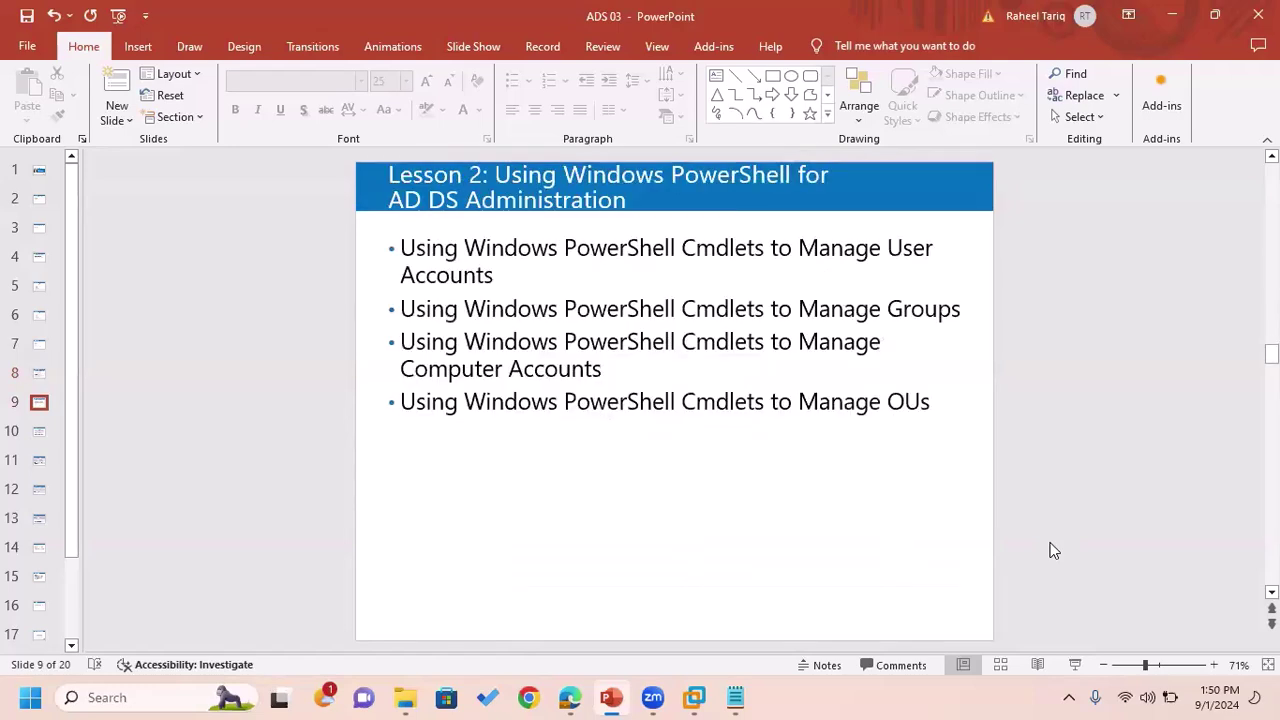
Step: Show the slide on PowerShell cmdlets for user accounts, and switch to the PowerShell window on the DC-Server2025 virtual machine
scroll(1050, 550, "down", 1)
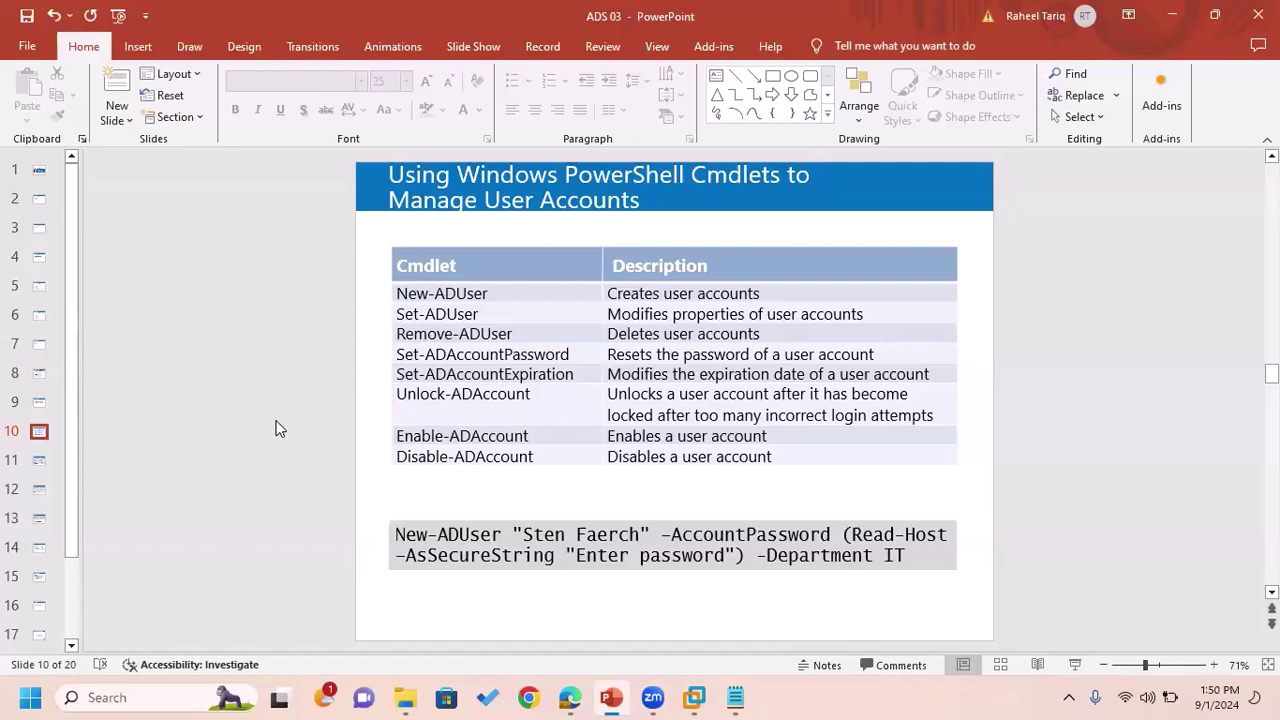
mouse_move(693, 697)
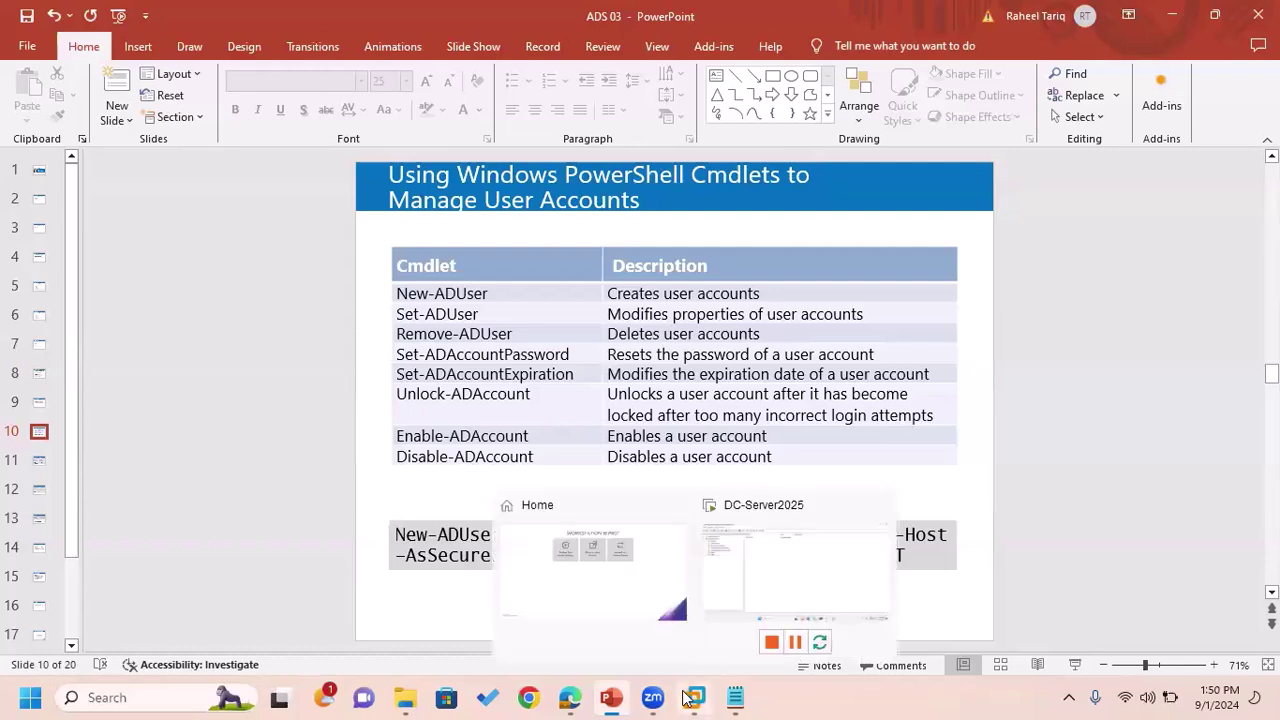
left_click(759, 583)
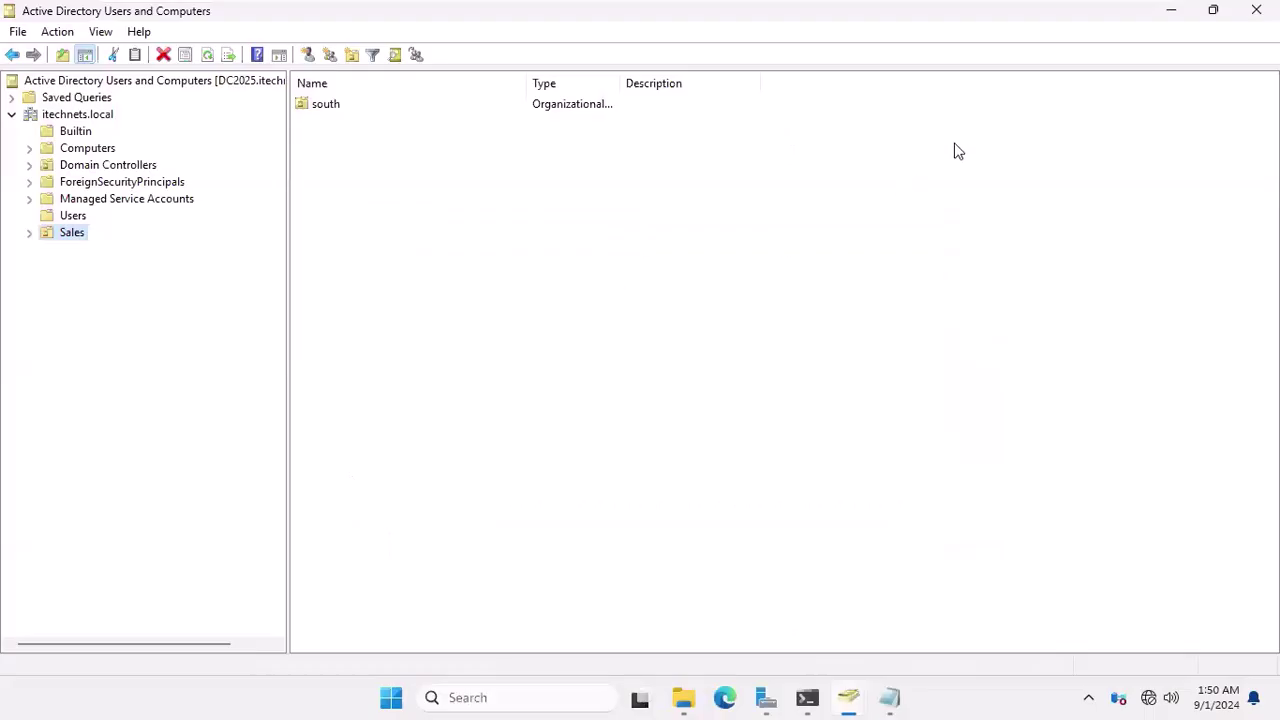
left_click(1171, 10)
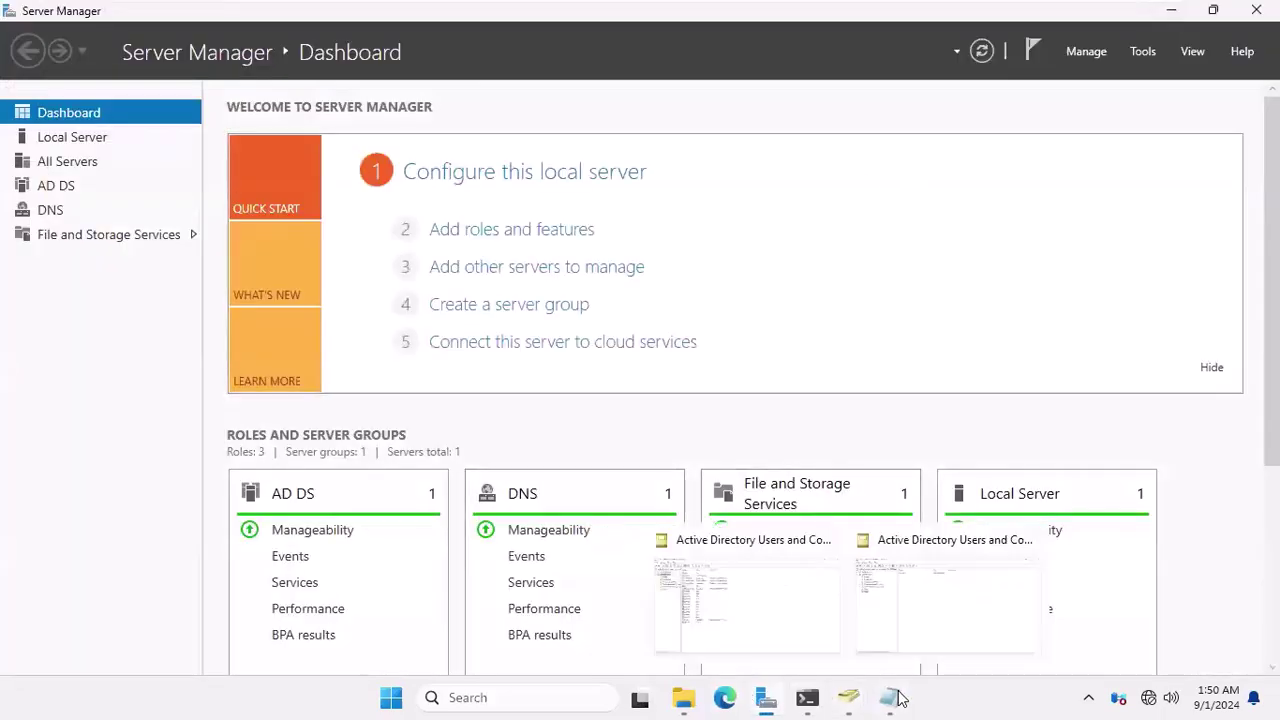
mouse_move(807, 697)
left_click(870, 600)
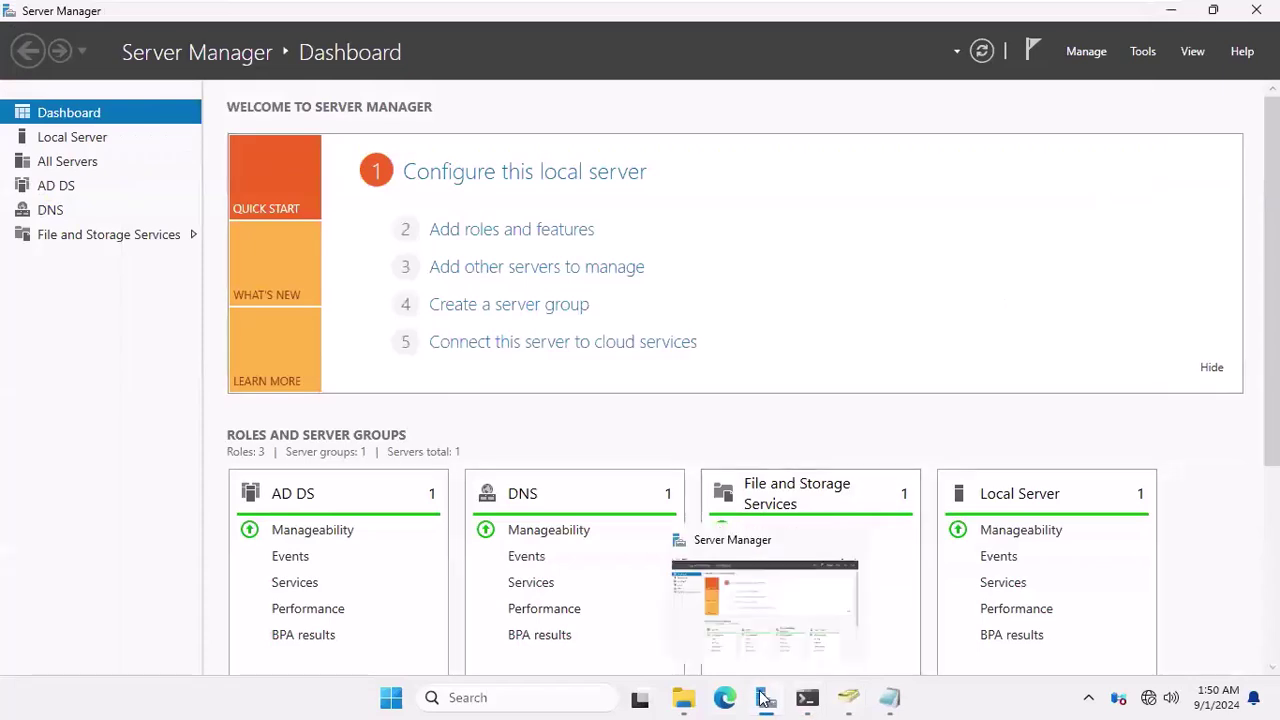
left_click(800, 590)
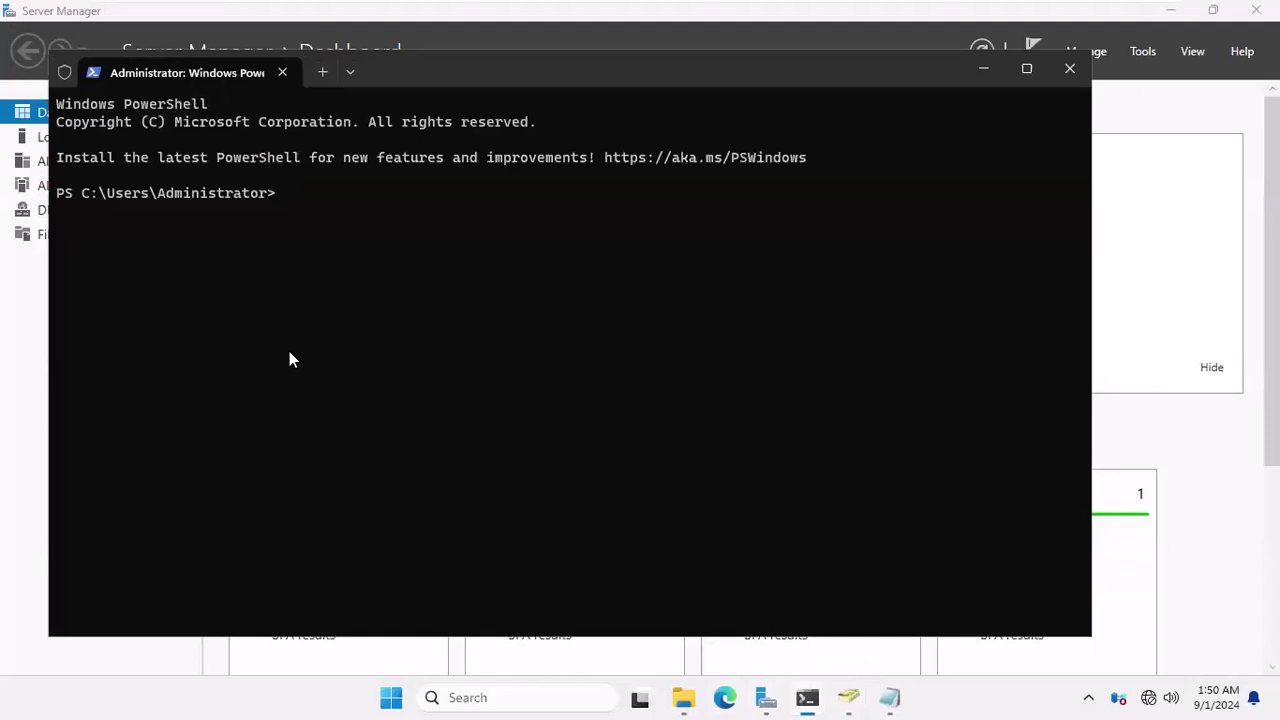
Step: Open Windows PowerShell ISE on the server and browse its command list down to the Remove-AD cmdlets
left_click(390, 697)
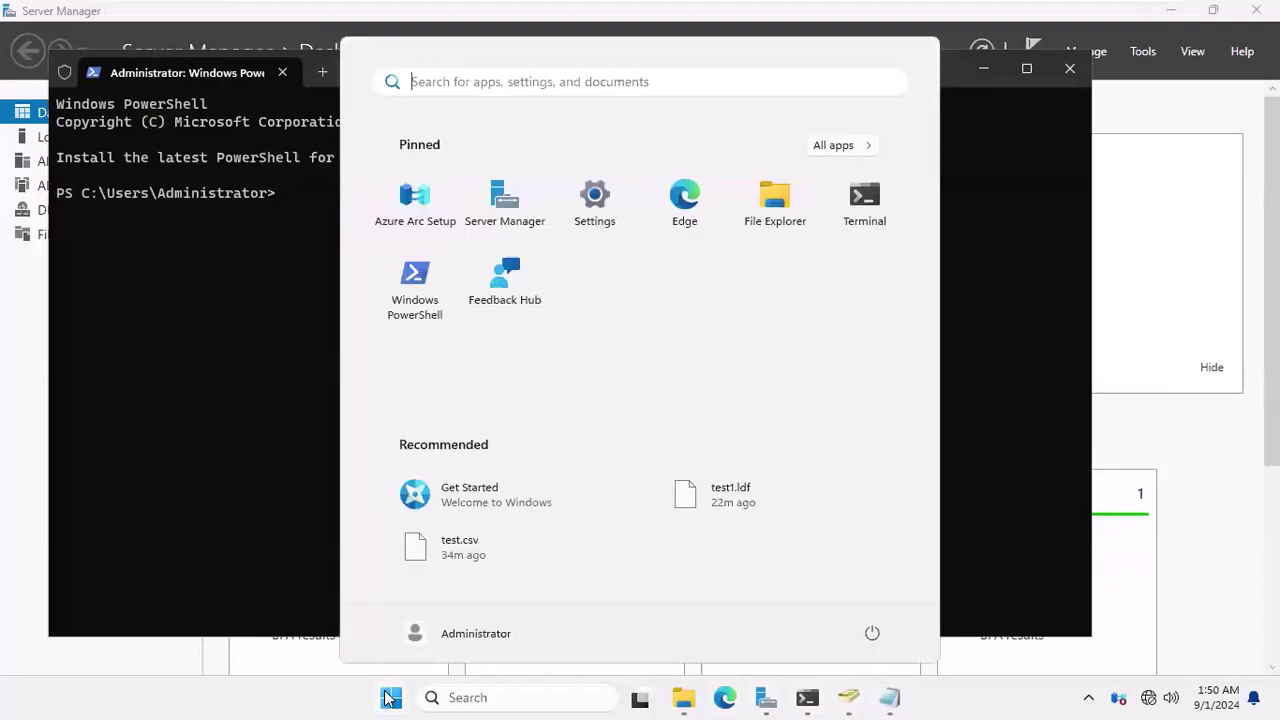
type("power")
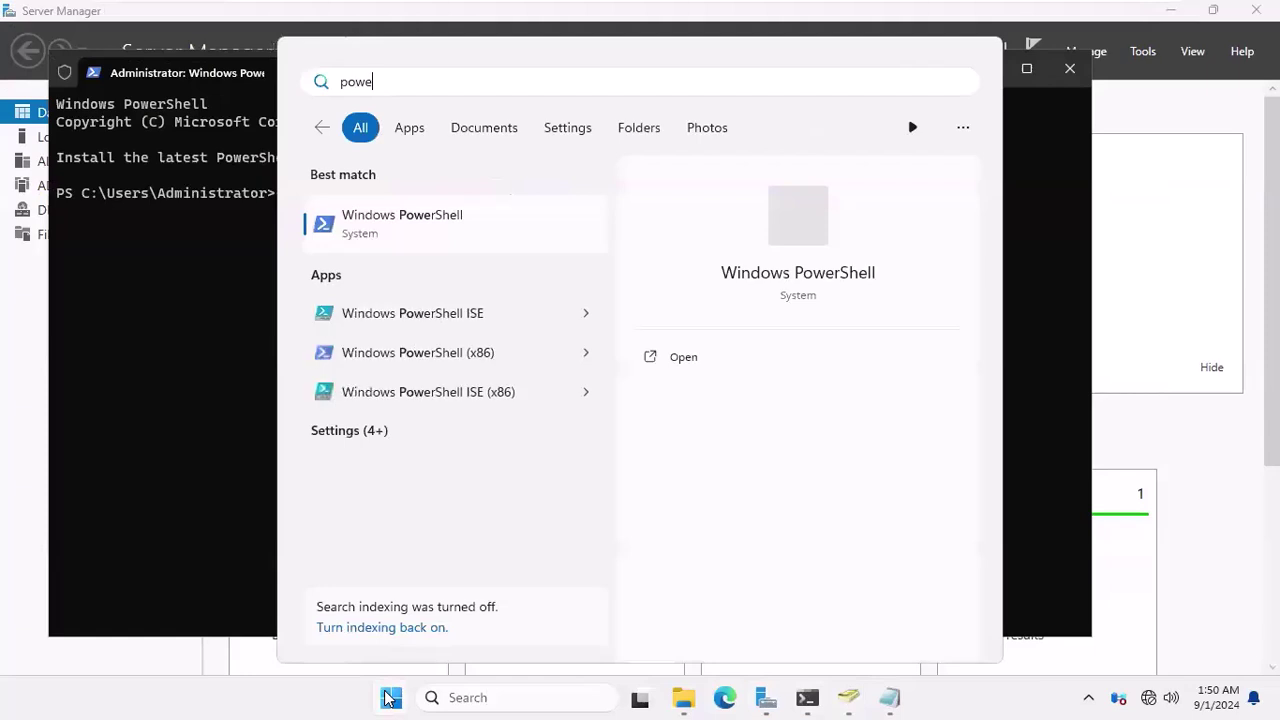
left_click(504, 313)
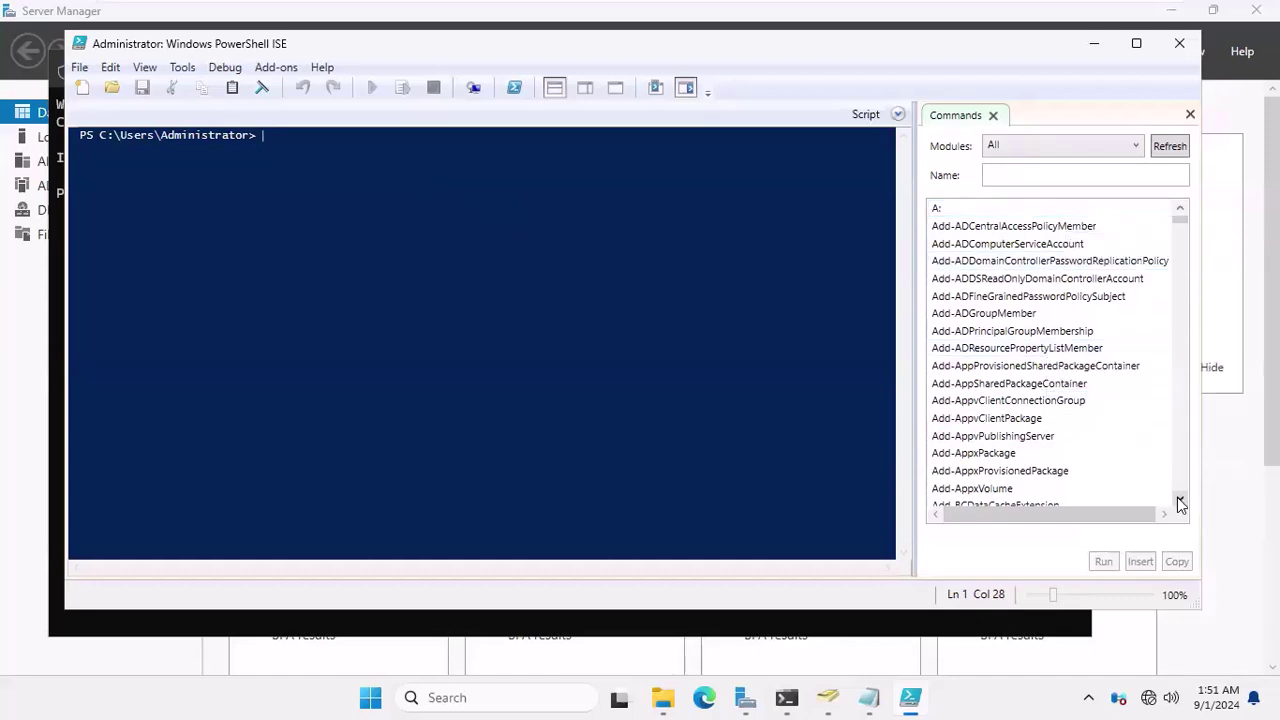
left_click_drag(1180, 503, 1180, 513)
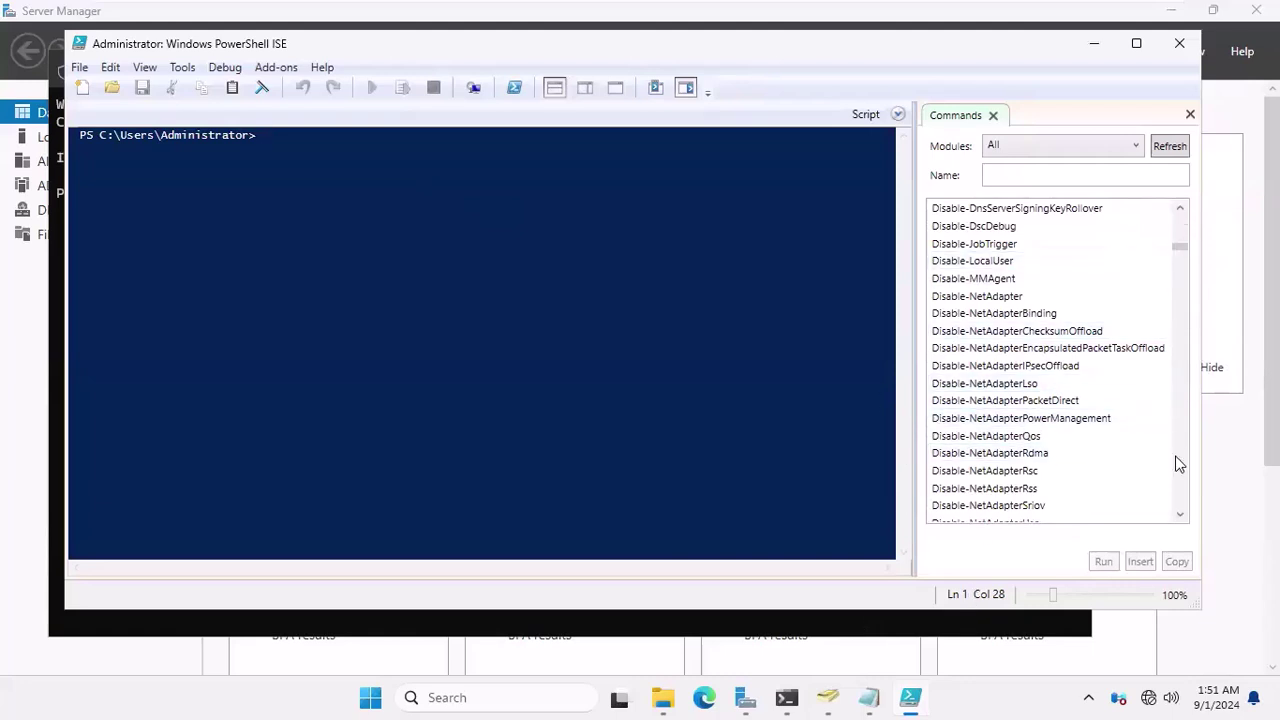
left_click(1181, 515)
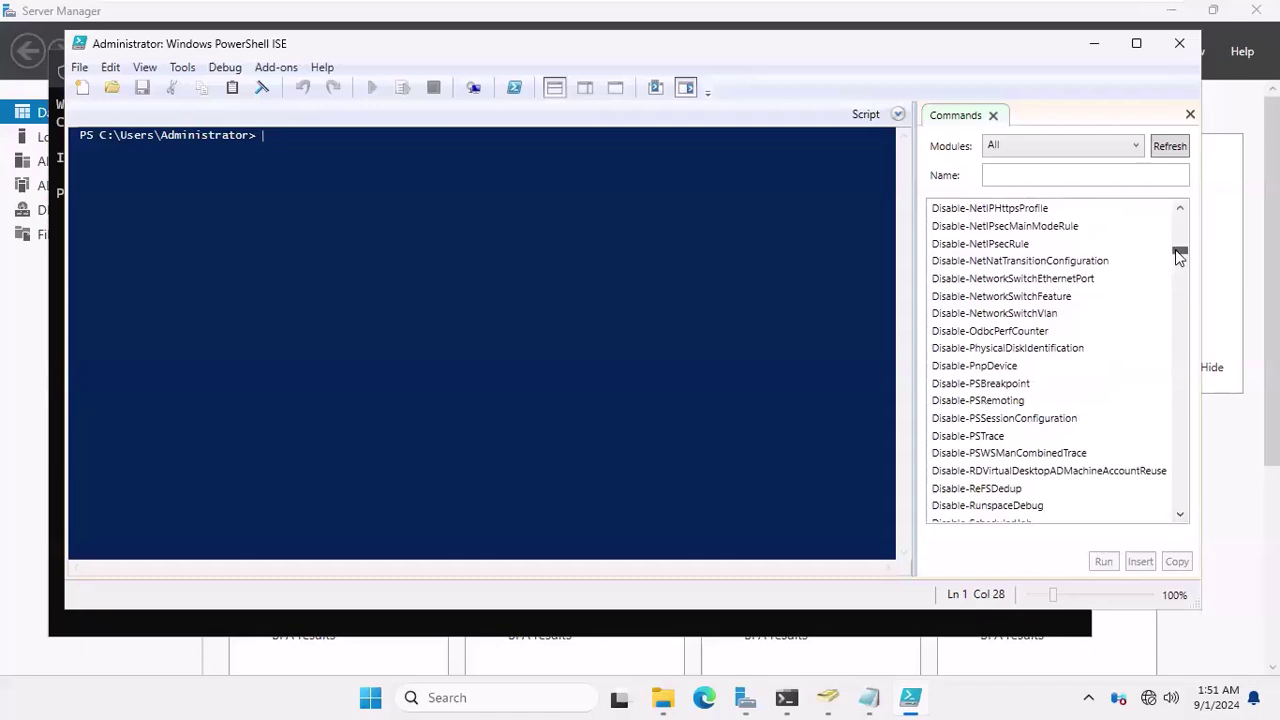
left_click_drag(1179, 256, 1180, 393)
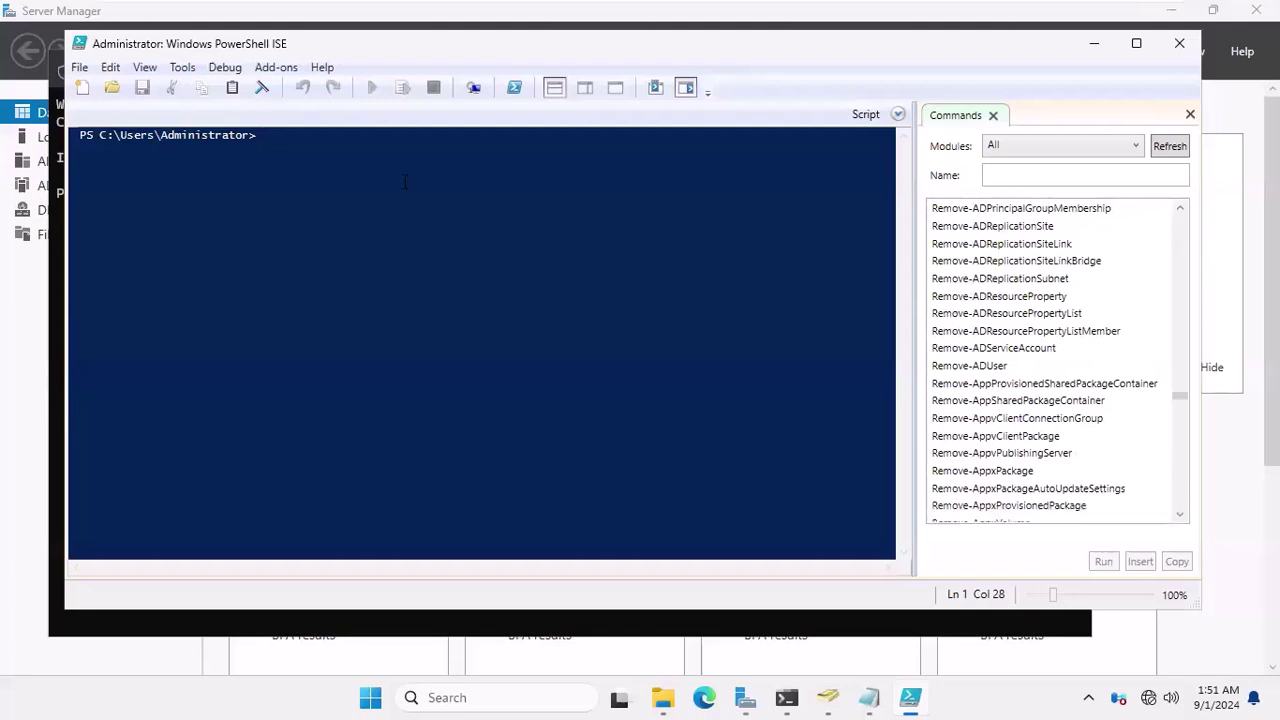
Step: Create a domain user account by running the New-ADUser cmdlet with the user's first name as its name
type("new-ADUser")
key("BackSpace")
key("BackSpace")
type("er tahir")
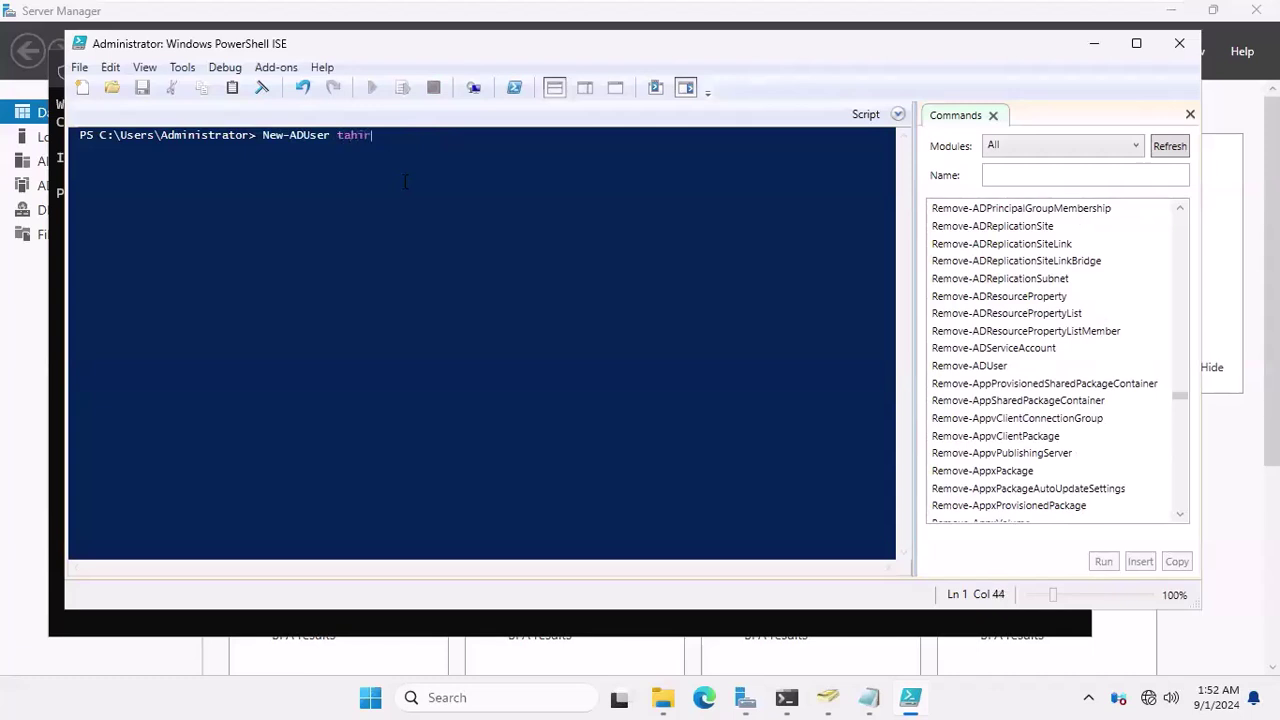
key("Return")
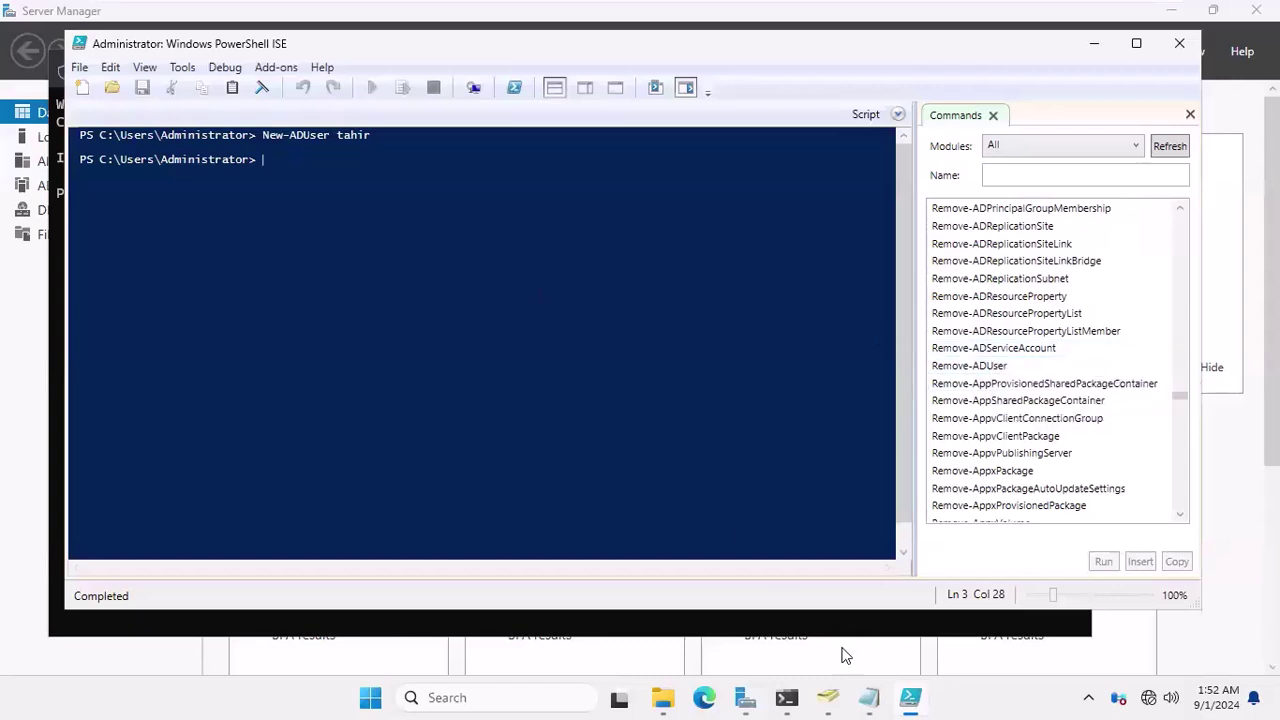
mouse_move(820, 5)
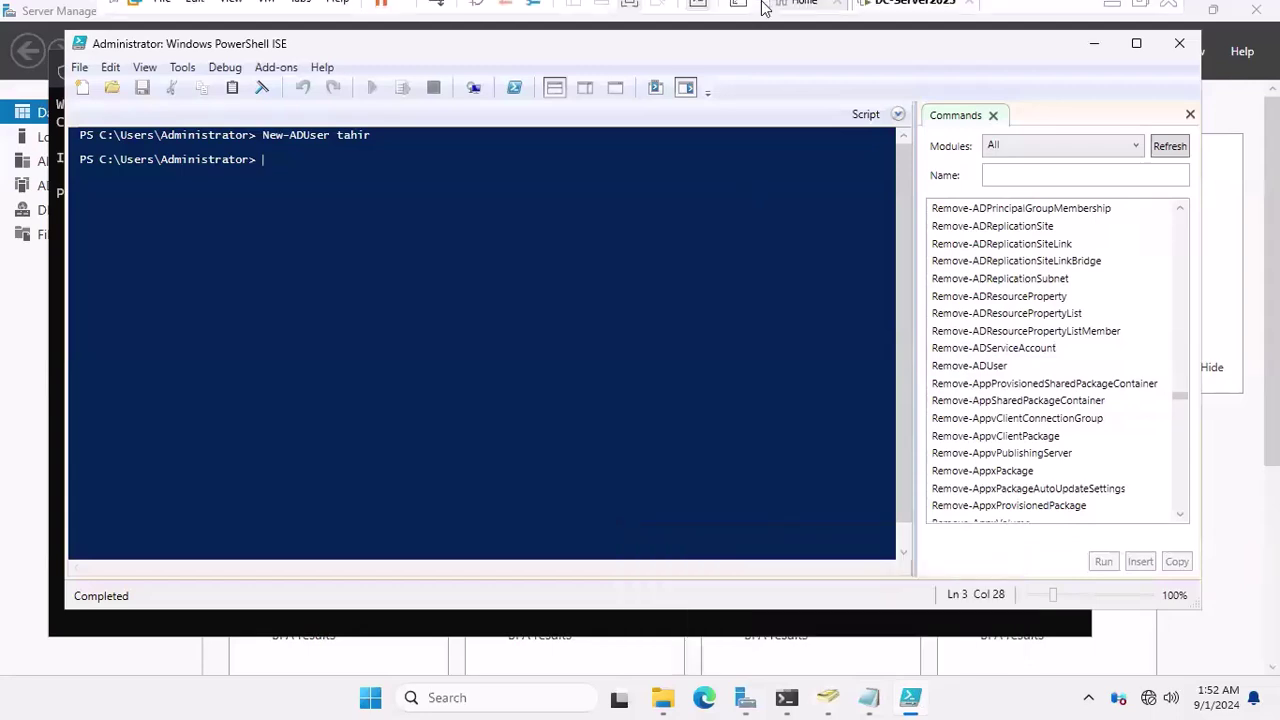